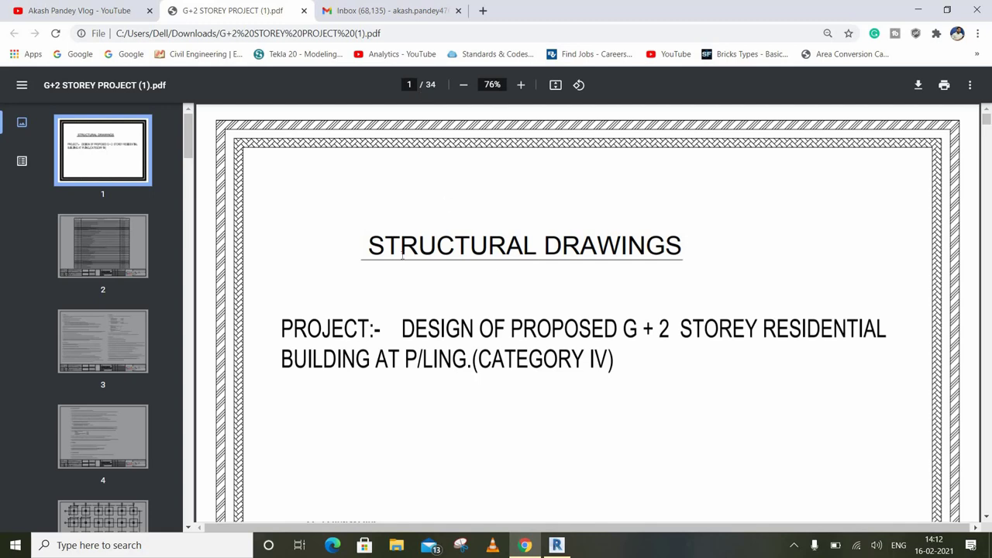
# - Select and clear the STRUCTURAL DRAWINGS title text, then move down to page 2's drawing list
pyautogui.moveTo(391, 262); pyautogui.dragTo(698, 252)
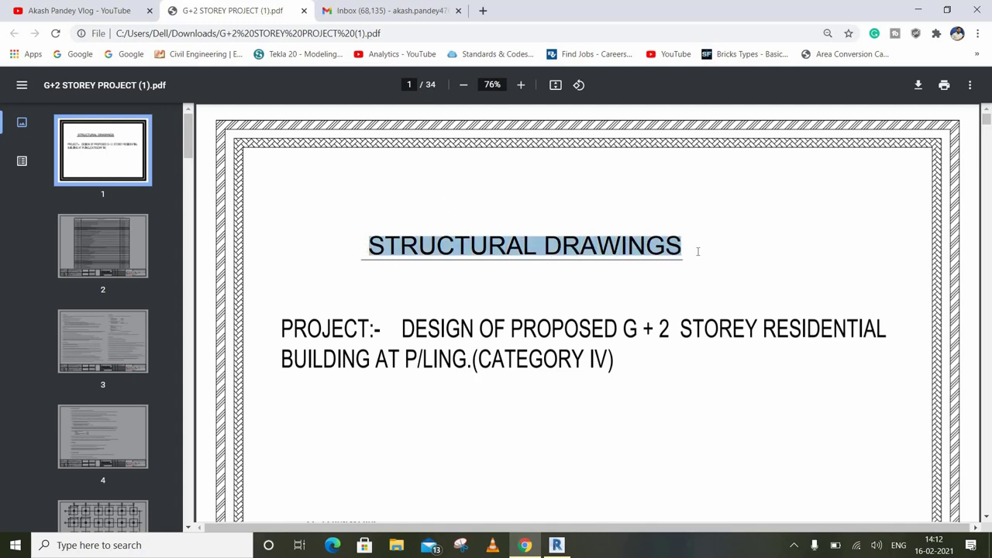
pyautogui.click(390, 328)
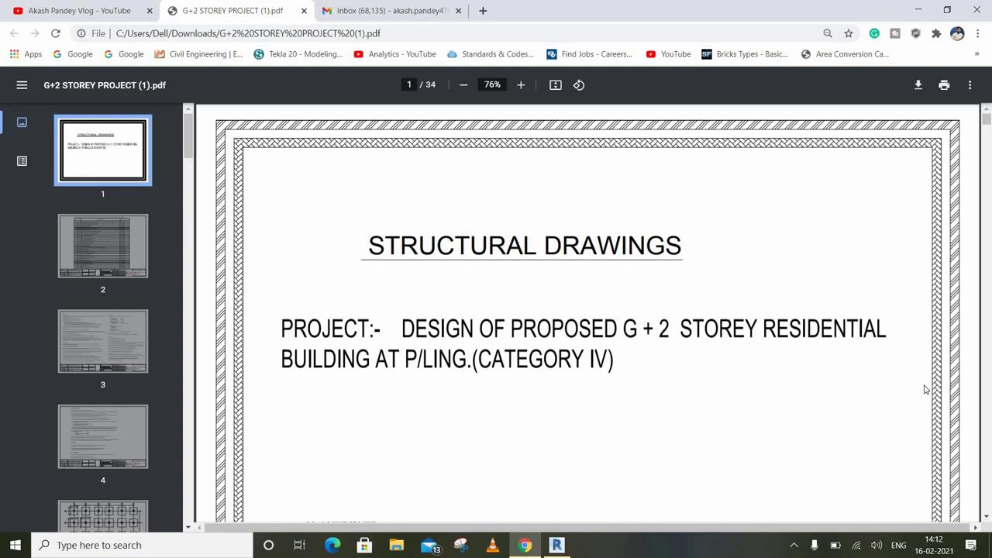
pyautogui.scroll(-3, 925, 390)
pyautogui.scroll(-3, 852, 338)
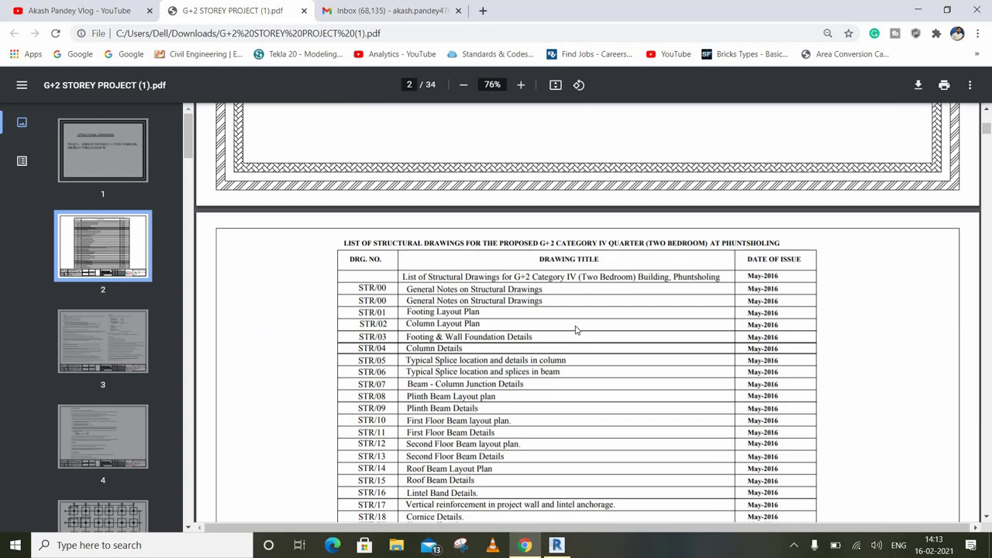
pyautogui.scroll(-2, 597, 324)
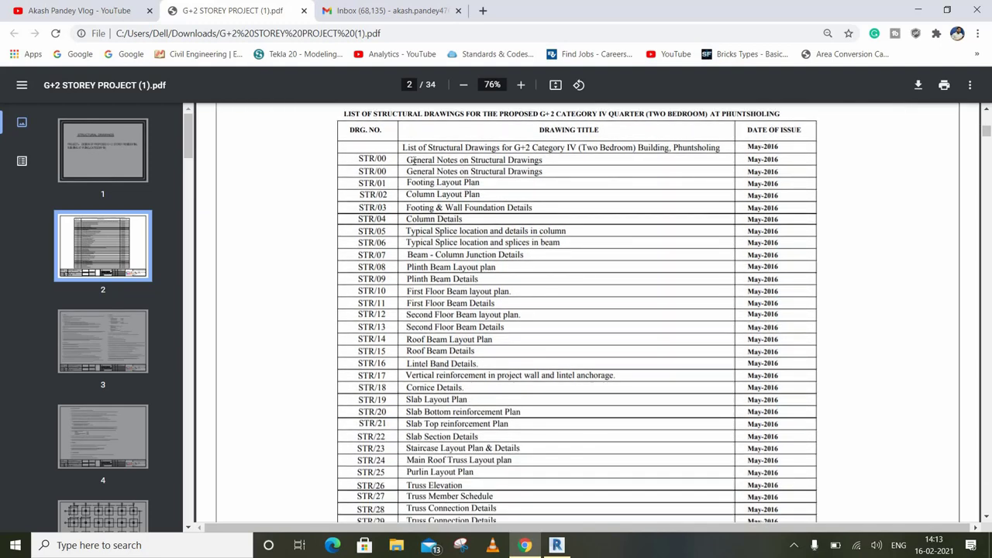
# - Select and clear the General Notes entries and a block of rows, ending at STR/31 Kitchen Slab Details
pyautogui.moveTo(482, 160); pyautogui.dragTo(547, 162)
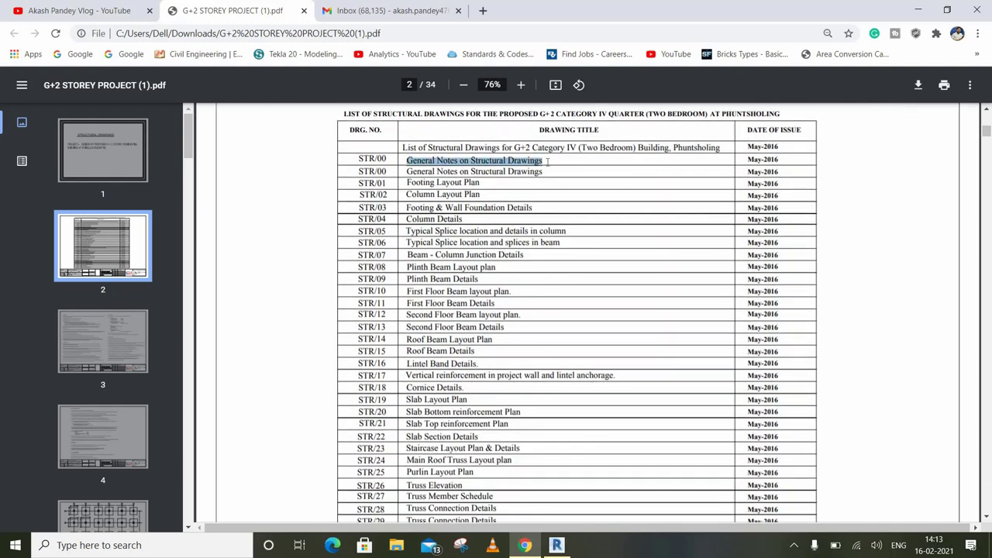
pyautogui.moveTo(403, 171); pyautogui.dragTo(551, 175)
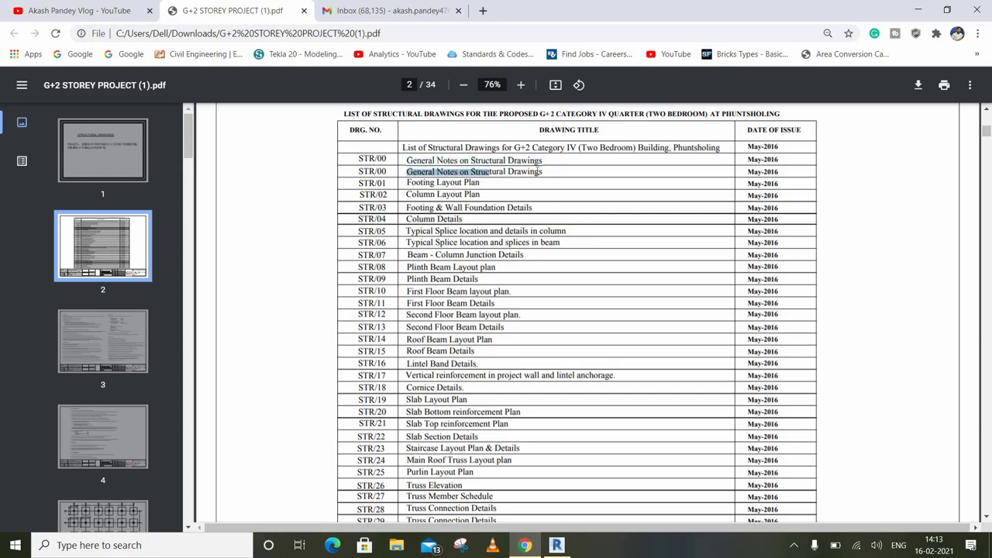
pyautogui.click(556, 163)
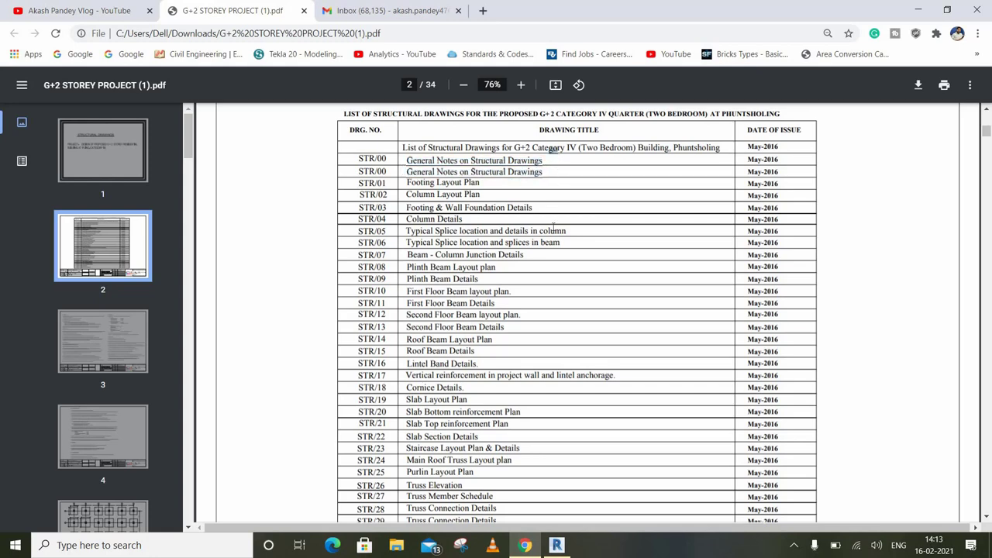
pyautogui.moveTo(533, 176); pyautogui.dragTo(517, 274)
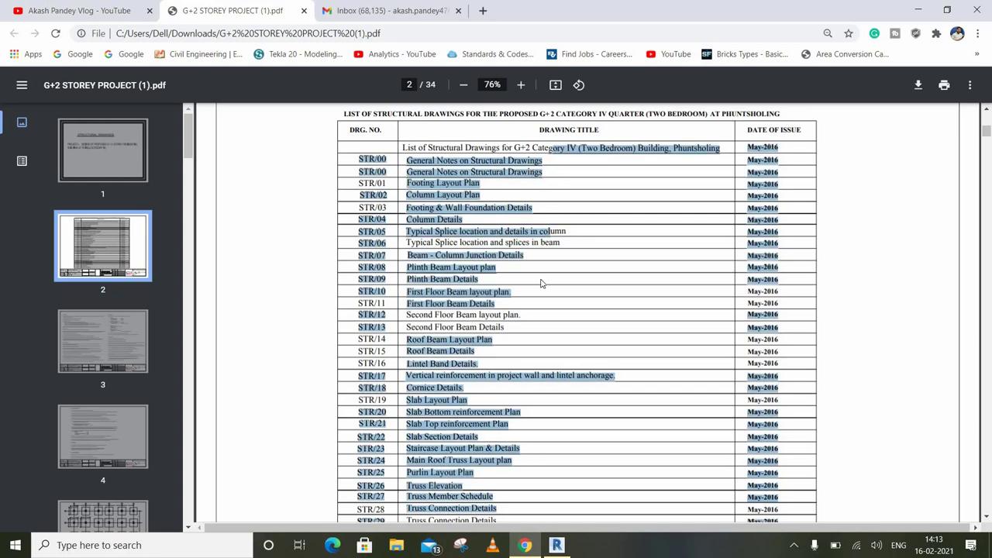
pyautogui.click(520, 314)
pyautogui.scroll(-3, 521, 310)
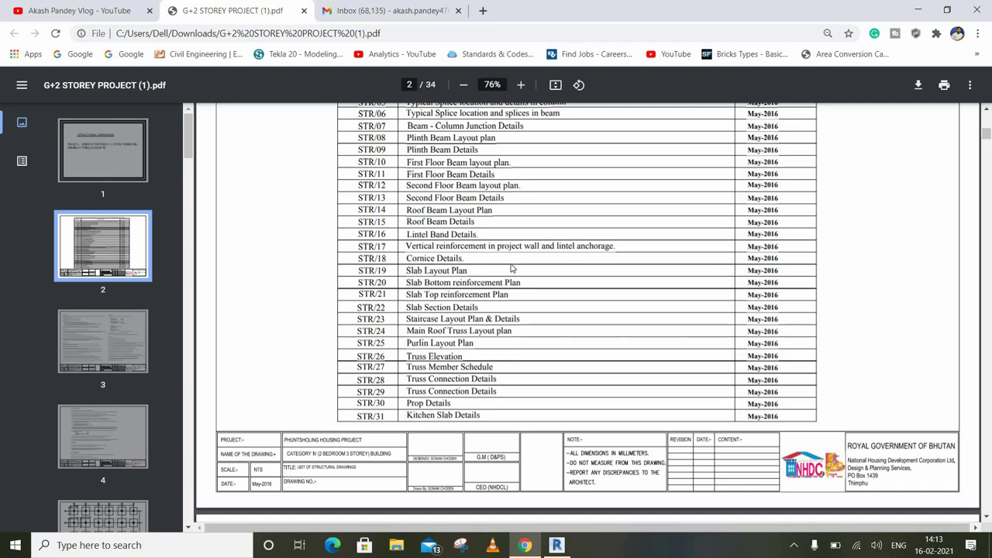
# - Scroll past pages 3–6 to page 7, showing the typical footing plan, section A-A and footing schedule
pyautogui.scroll(-2, 554, 309)
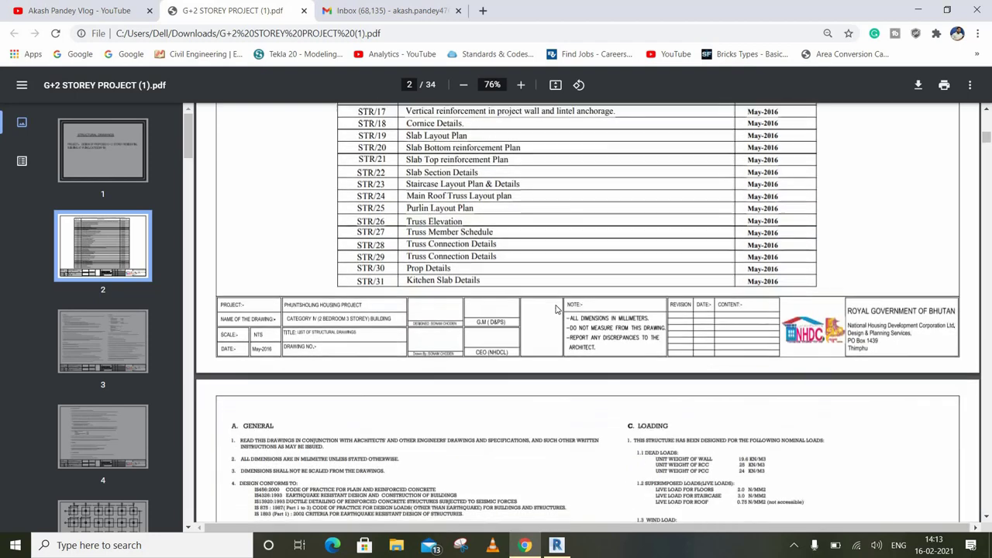
pyautogui.scroll(-1, 585, 289)
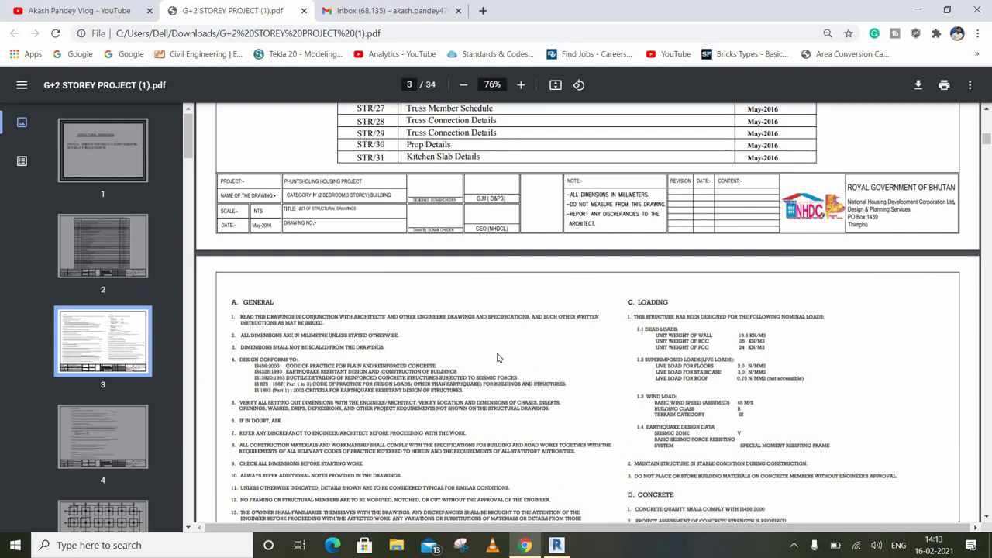
pyautogui.scroll(-1, 512, 341)
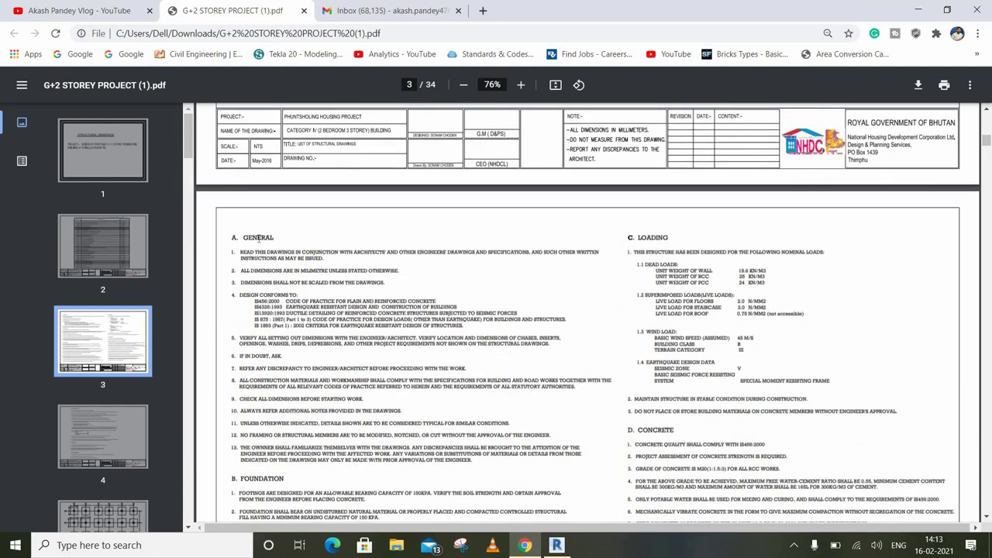
pyautogui.scroll(-2, 465, 287)
pyautogui.scroll(-2, 599, 271)
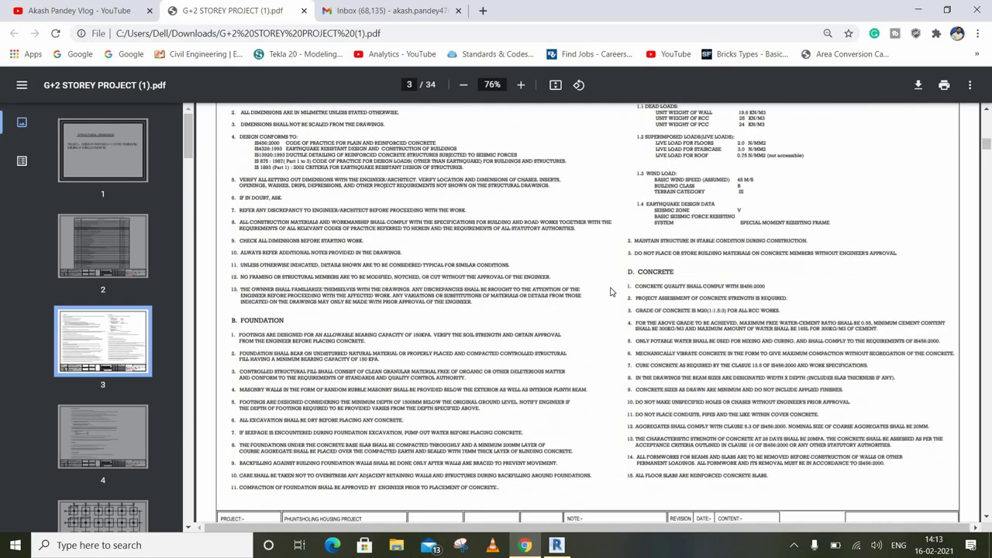
pyautogui.scroll(-2, 620, 291)
pyautogui.scroll(-3, 581, 283)
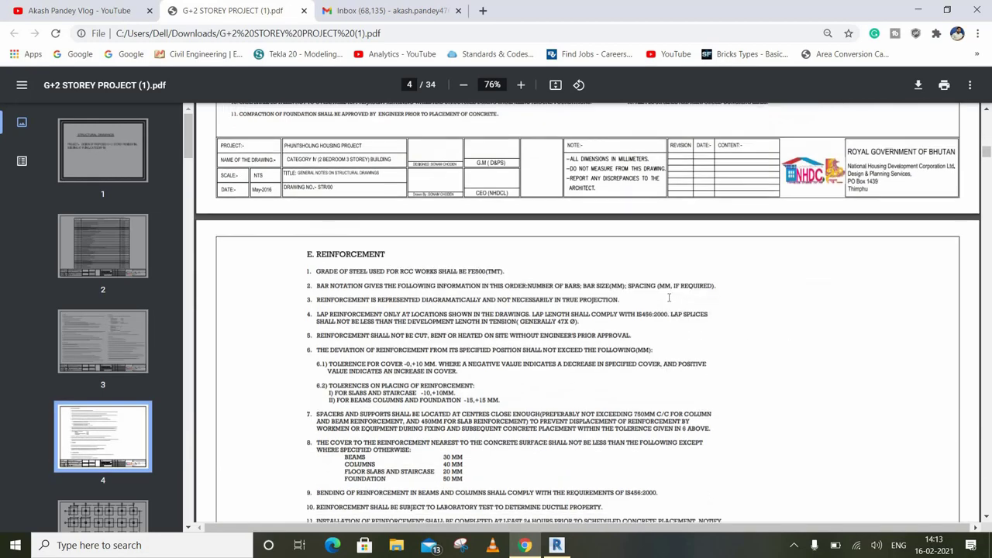
pyautogui.scroll(-1, 569, 259)
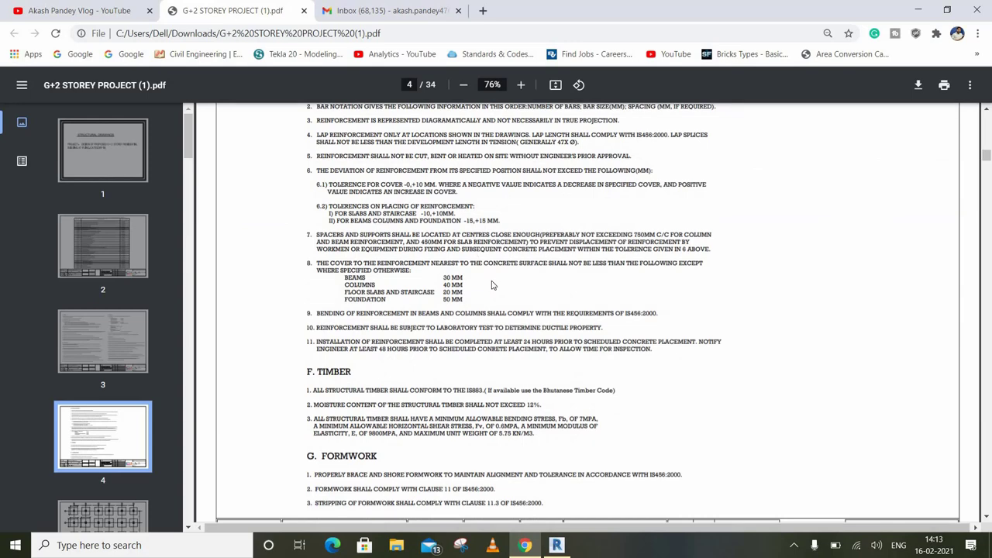
pyautogui.scroll(-2, 498, 303)
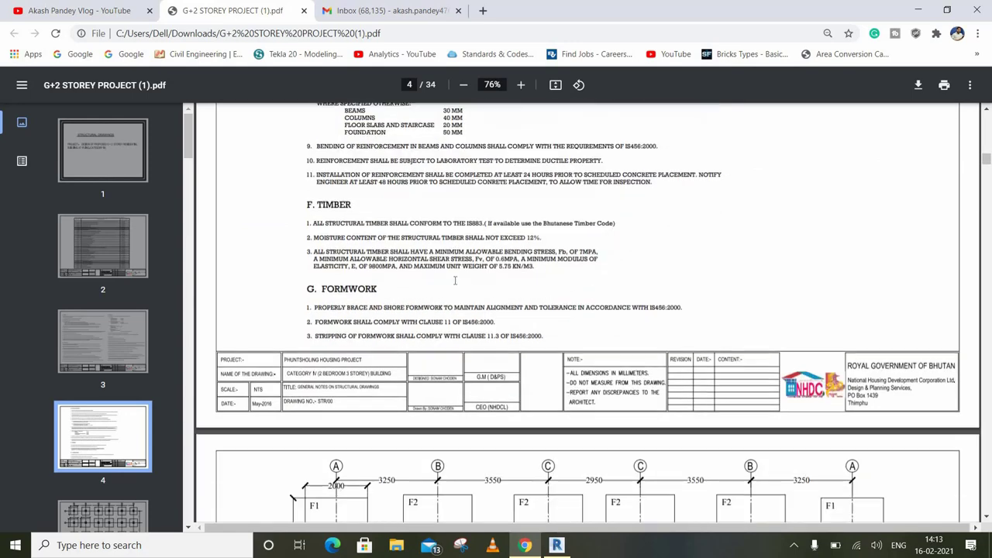
pyautogui.scroll(-2, 455, 282)
pyautogui.scroll(-2, 455, 281)
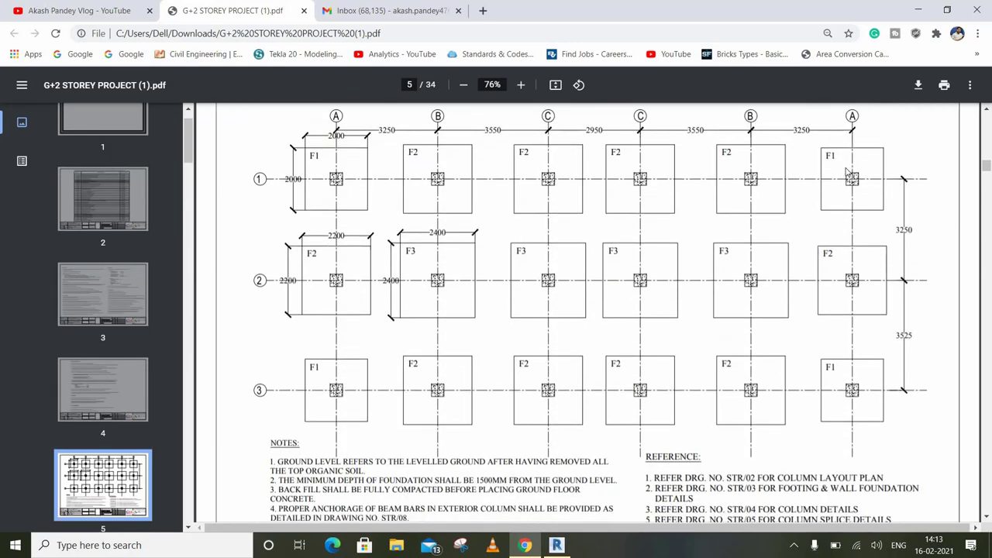
pyautogui.scroll(-1, 356, 361)
pyautogui.scroll(-2, 449, 240)
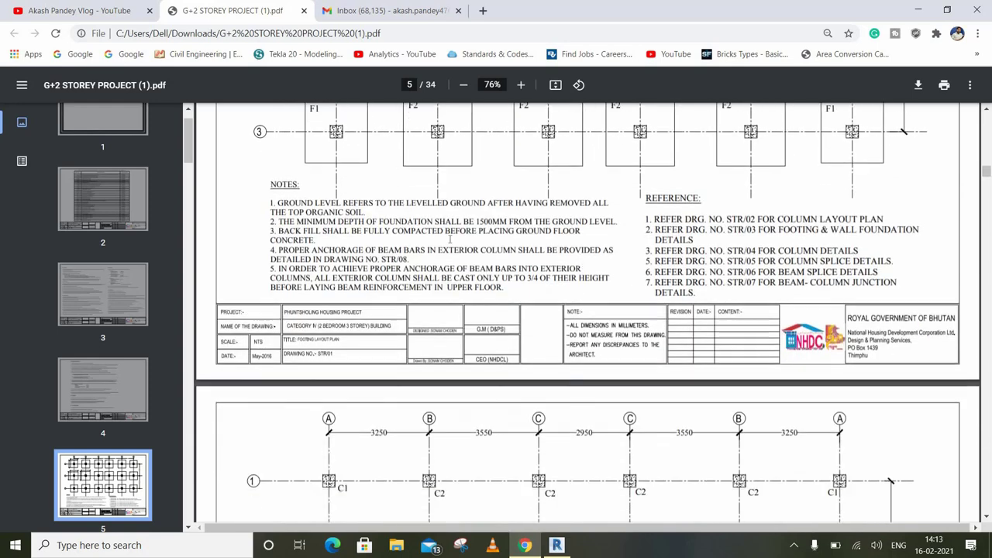
pyautogui.scroll(-2, 444, 308)
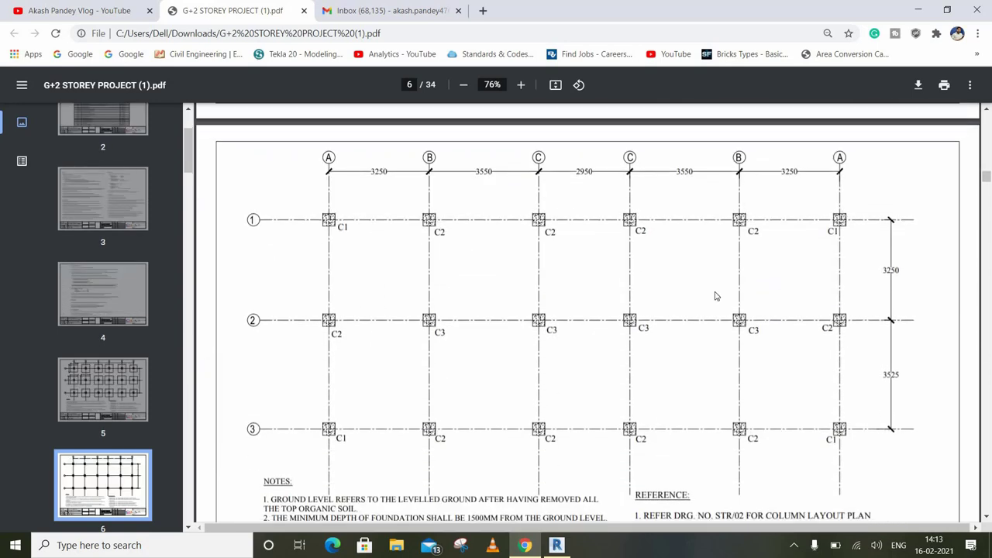
pyautogui.scroll(-2, 716, 296)
pyautogui.scroll(-2, 716, 296)
pyautogui.scroll(-3, 716, 296)
pyautogui.scroll(-1, 716, 296)
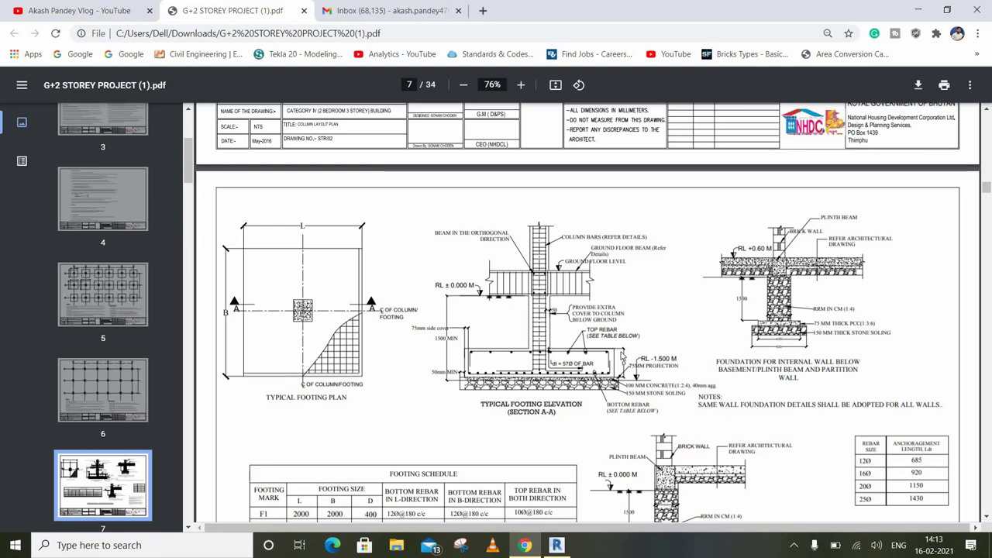
# - Page down from page 15 through the second floor beam sheets of the G+2 STOREY PROJECT PDF
pyautogui.scroll(-4, 604, 359)
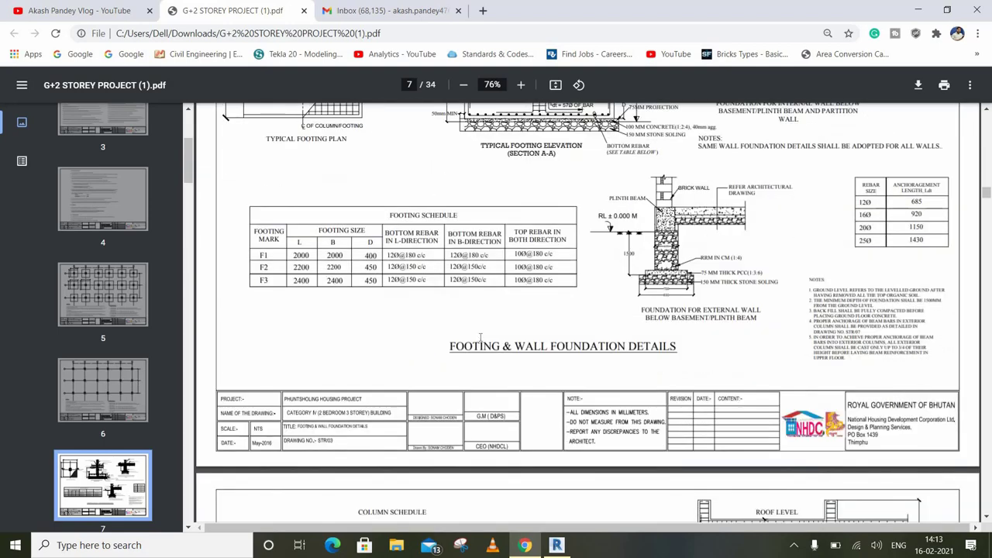
pyautogui.scroll(-1, 603, 359)
pyautogui.scroll(-2, 604, 359)
pyautogui.scroll(-2, 604, 359)
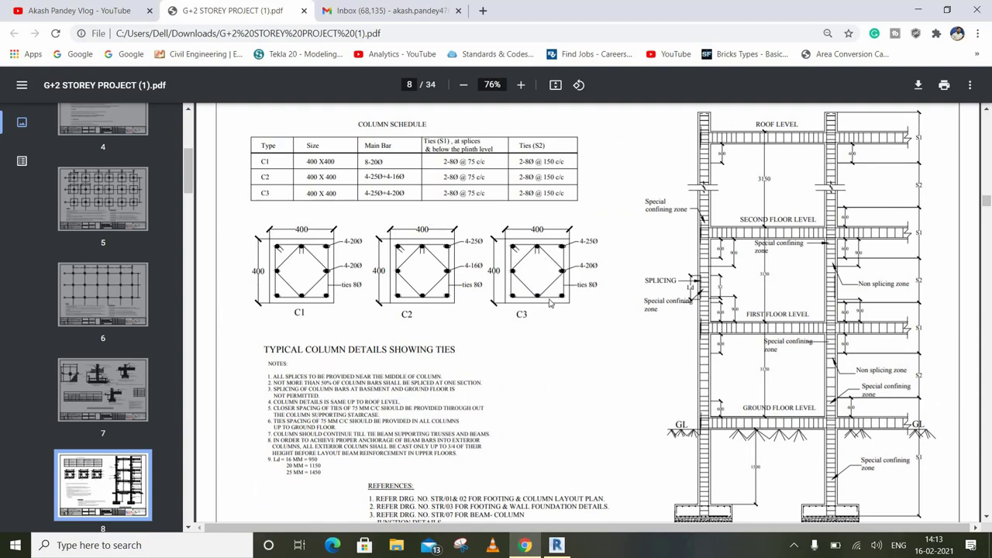
pyautogui.scroll(-2, 549, 303)
pyautogui.scroll(-5, 550, 303)
pyautogui.scroll(-4, 550, 303)
pyautogui.scroll(-3, 551, 301)
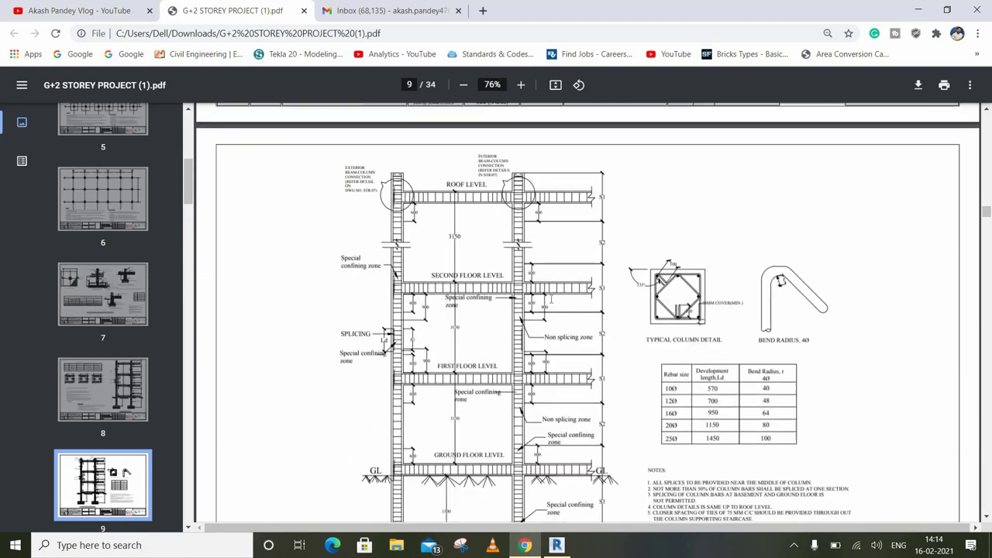
pyautogui.scroll(-3, 551, 301)
pyautogui.scroll(-1, 550, 300)
pyautogui.scroll(-4, 614, 265)
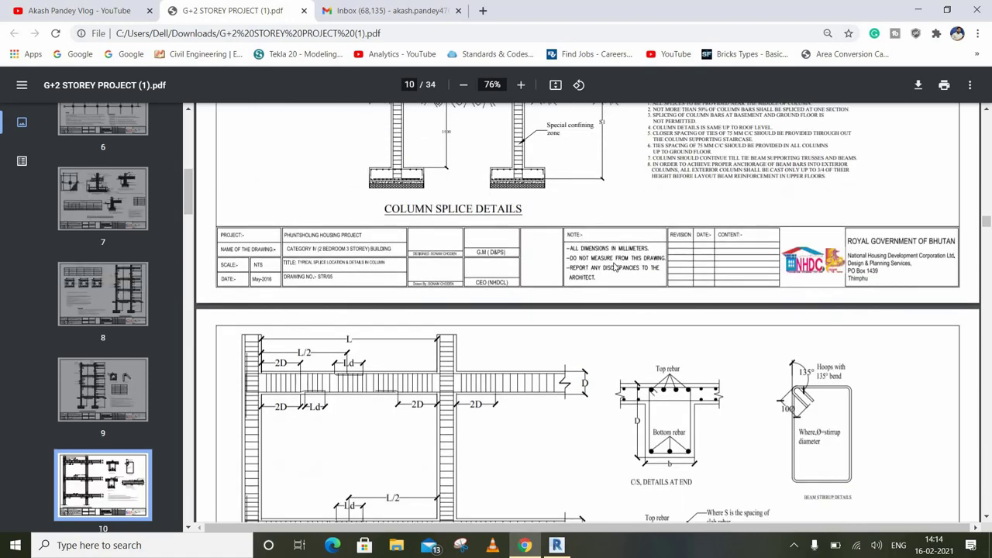
pyautogui.scroll(-4, 614, 266)
pyautogui.scroll(-7, 672, 266)
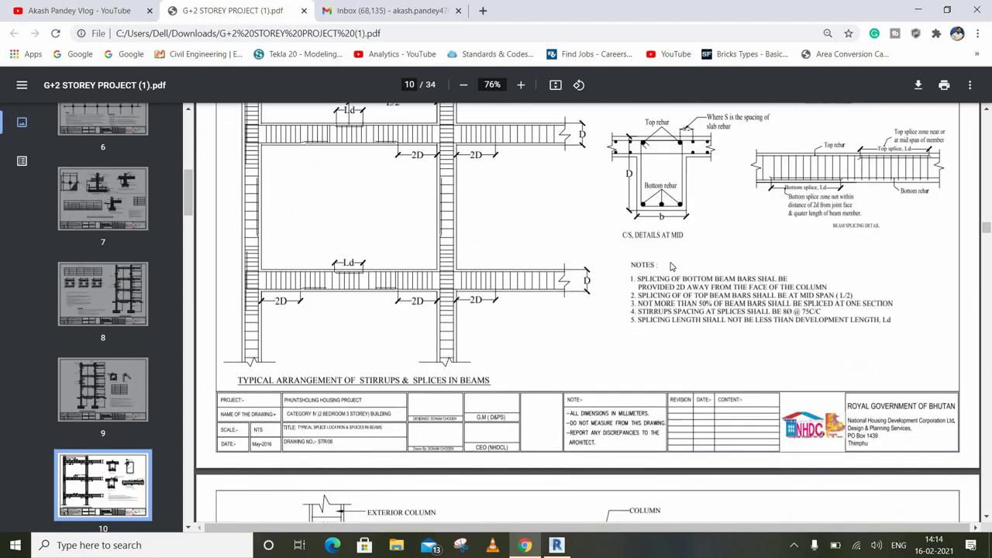
pyautogui.scroll(-5, 616, 329)
pyautogui.scroll(-5, 609, 337)
pyautogui.scroll(-7, 597, 348)
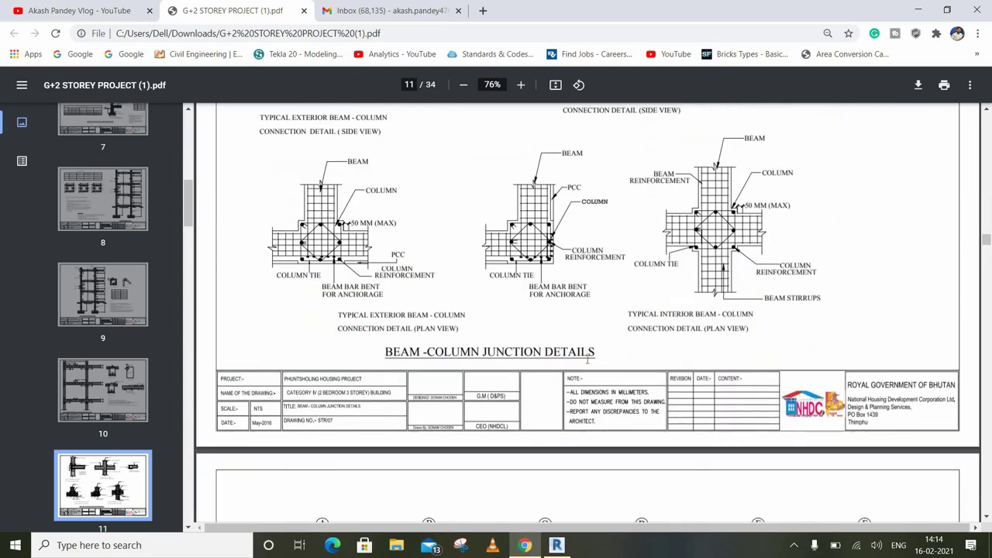
pyautogui.scroll(-2, 587, 358)
pyautogui.scroll(-9, 597, 368)
pyautogui.scroll(-1, 613, 380)
pyautogui.scroll(-2, 624, 392)
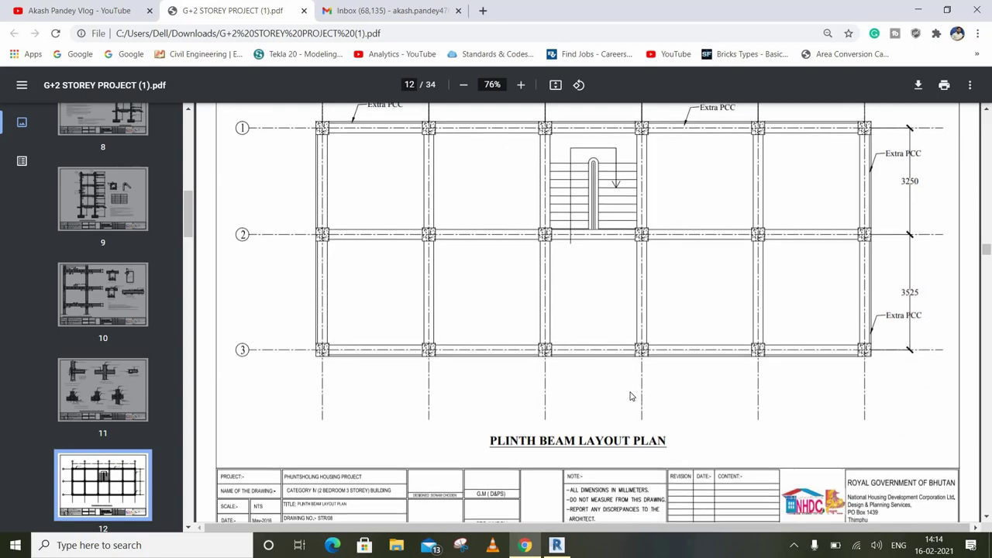
pyautogui.scroll(-7, 631, 396)
pyautogui.scroll(-2, 630, 396)
pyautogui.scroll(-4, 641, 288)
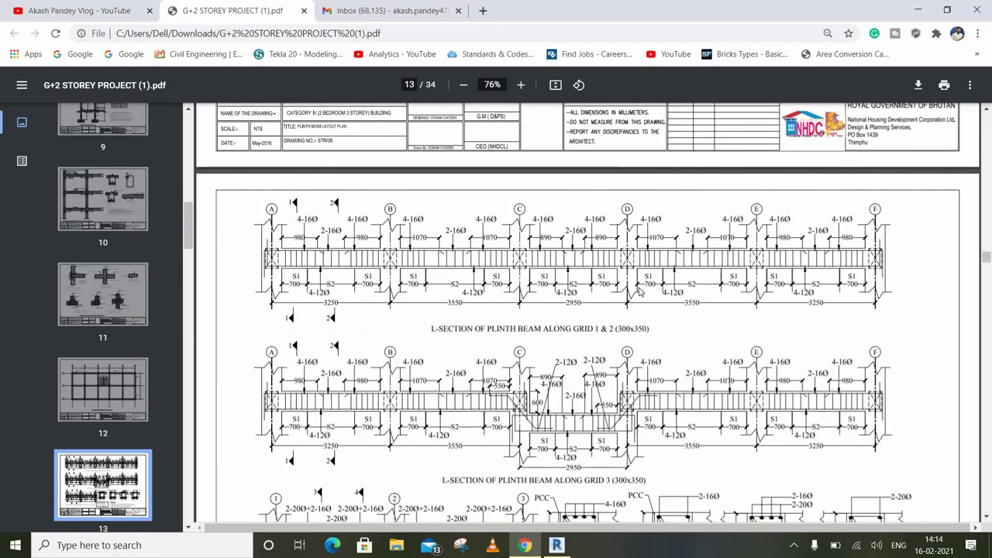
pyautogui.scroll(-1, 641, 287)
pyautogui.scroll(-4, 641, 288)
pyautogui.scroll(-3, 641, 288)
pyautogui.scroll(-4, 641, 288)
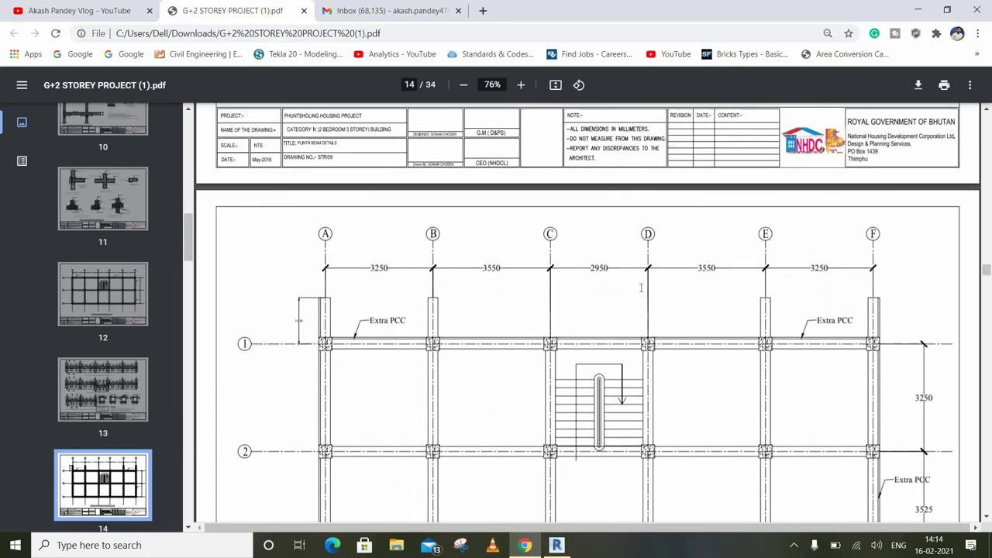
pyautogui.scroll(-5, 641, 288)
pyautogui.scroll(-5, 641, 287)
pyautogui.scroll(-1, 643, 288)
pyautogui.scroll(-7, 642, 288)
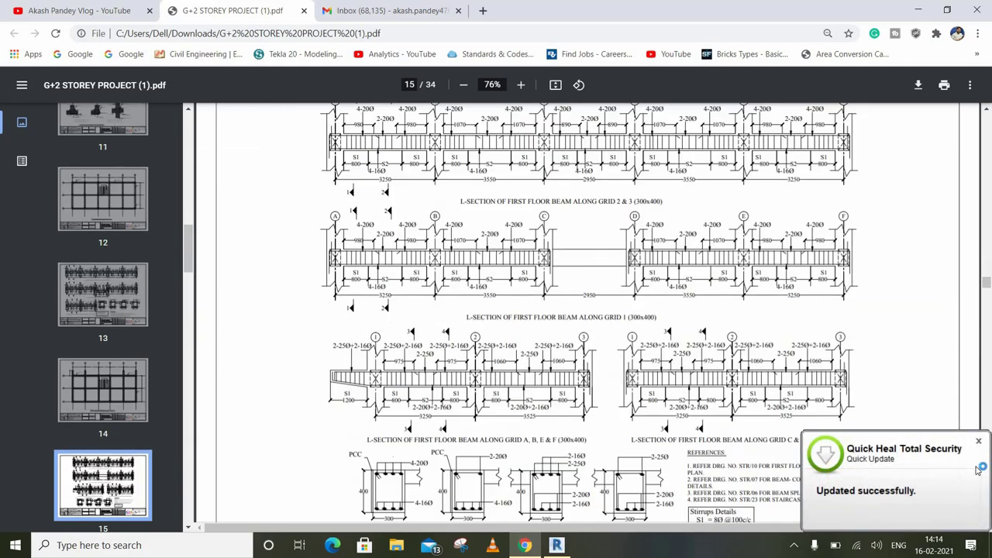
# - Dismiss the antivirus notification, continue to page 18 of 34, and switch to the Gmail inbox
pyautogui.click(980, 444)
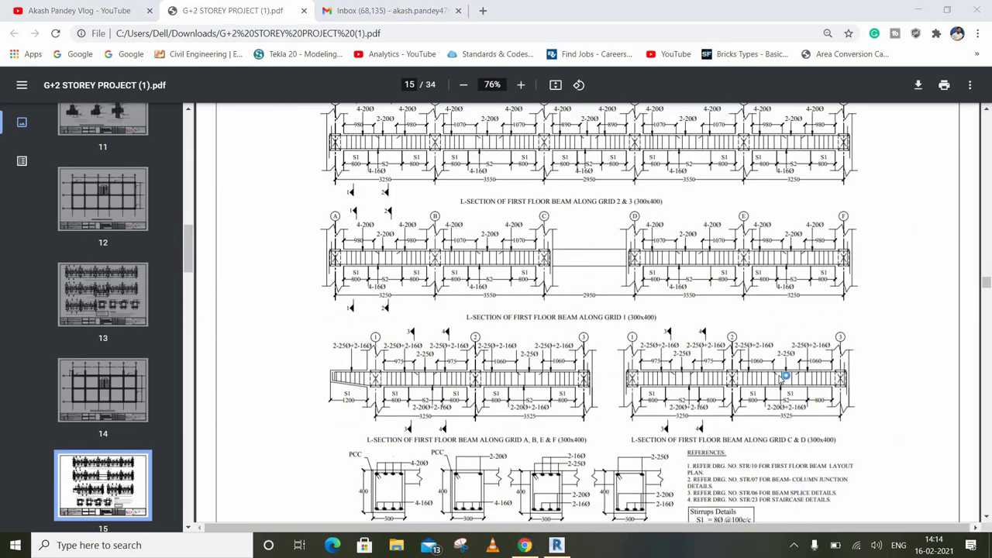
pyautogui.scroll(-5, 784, 376)
pyautogui.scroll(-3, 784, 376)
pyautogui.scroll(-3, 783, 376)
pyautogui.scroll(-8, 620, 341)
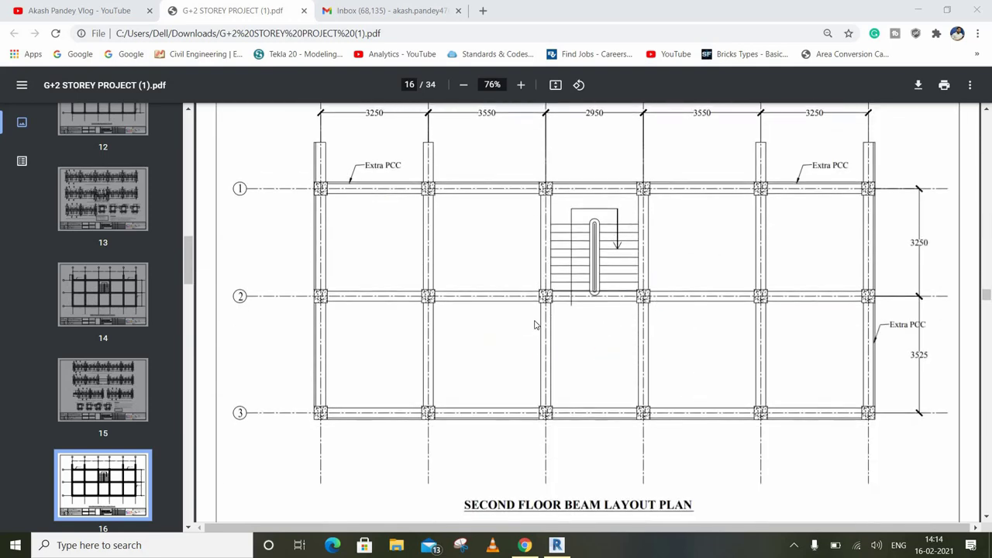
pyautogui.scroll(-1, 500, 294)
pyautogui.scroll(-1, 576, 299)
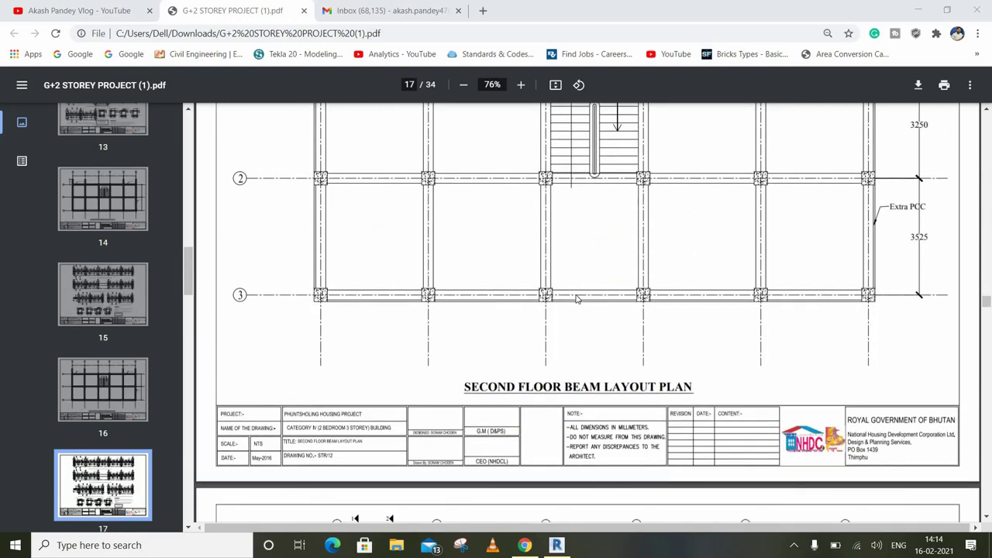
pyautogui.scroll(-5, 604, 310)
pyautogui.scroll(-2, 635, 325)
pyautogui.scroll(-5, 682, 345)
pyautogui.scroll(-4, 621, 312)
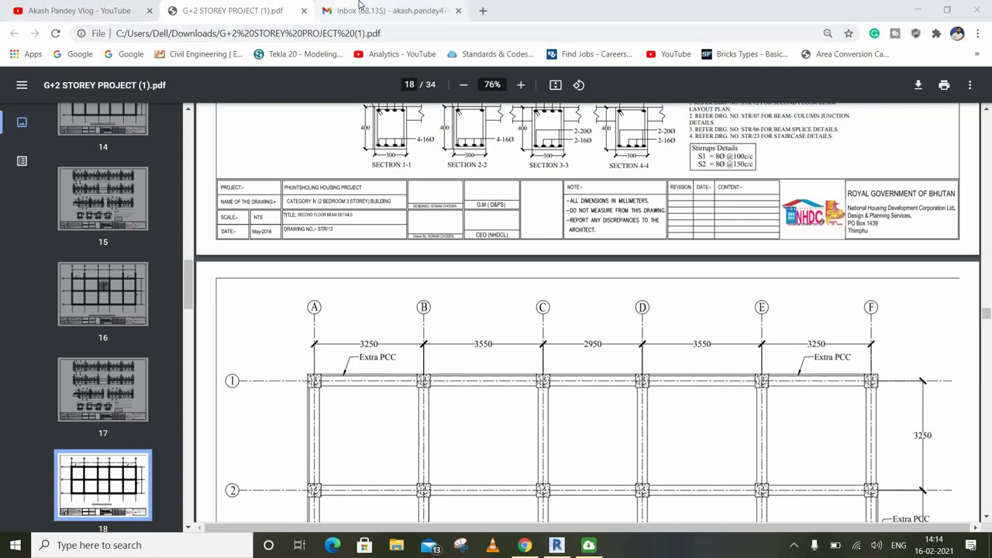
pyautogui.click(359, 7)
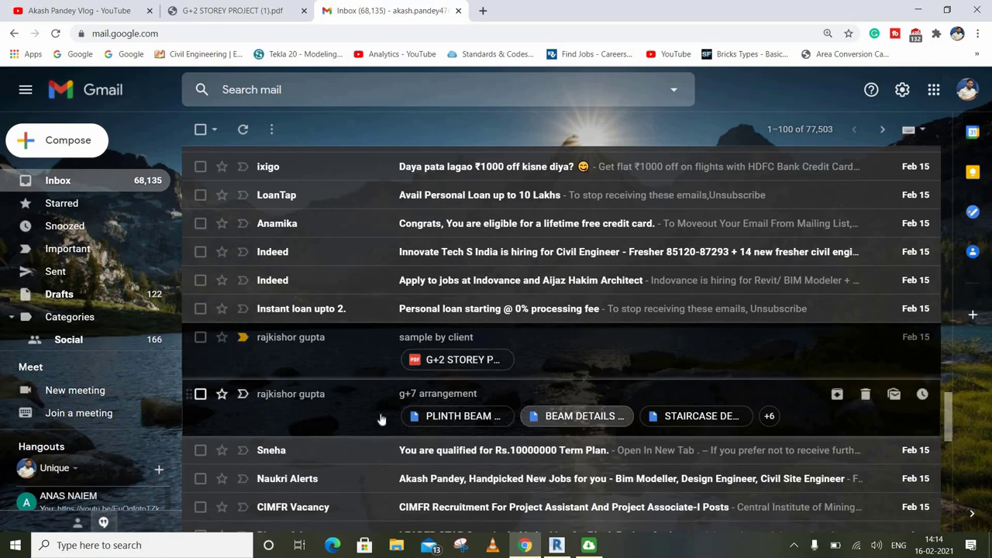
# - Download the plinth beam, staircase, beam and slab DWG attachments from 'g+7 arrangement', then minimize Chrome
pyautogui.click(346, 421)
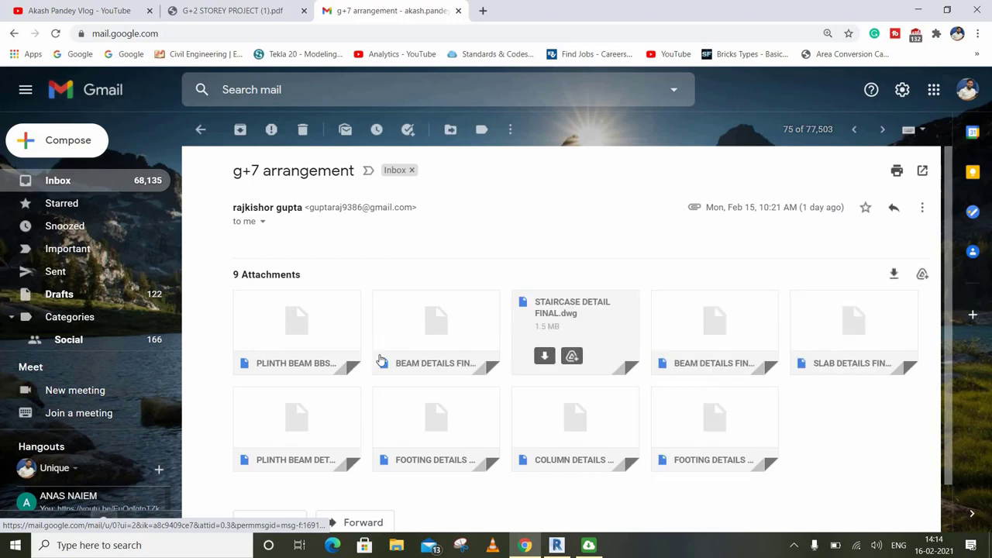
pyautogui.moveTo(296, 332)
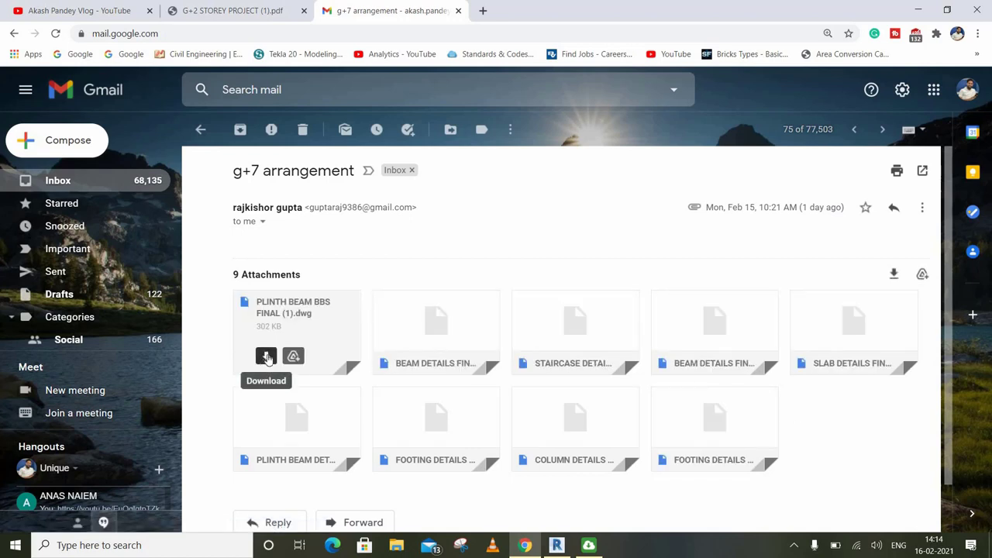
pyautogui.click(266, 357)
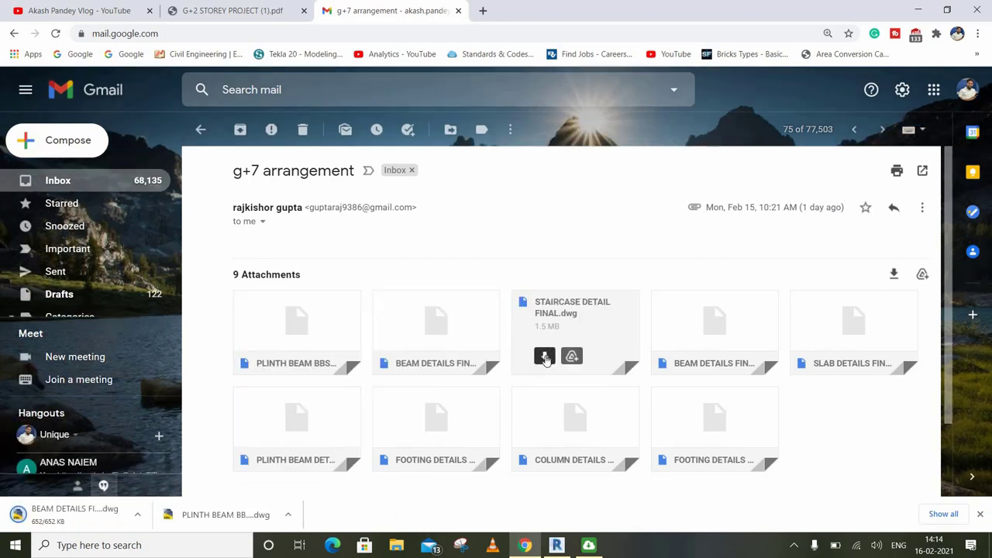
pyautogui.click(545, 357)
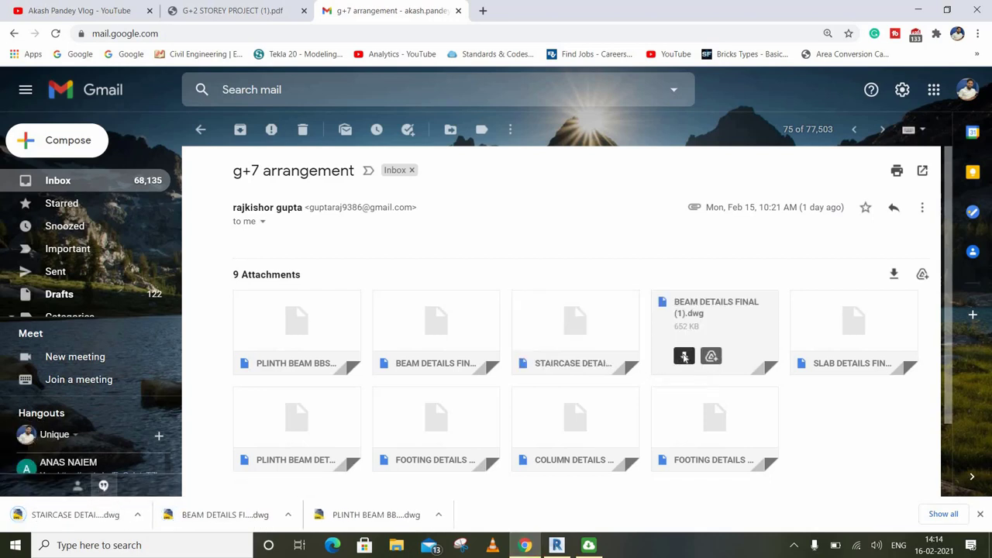
pyautogui.click(684, 357)
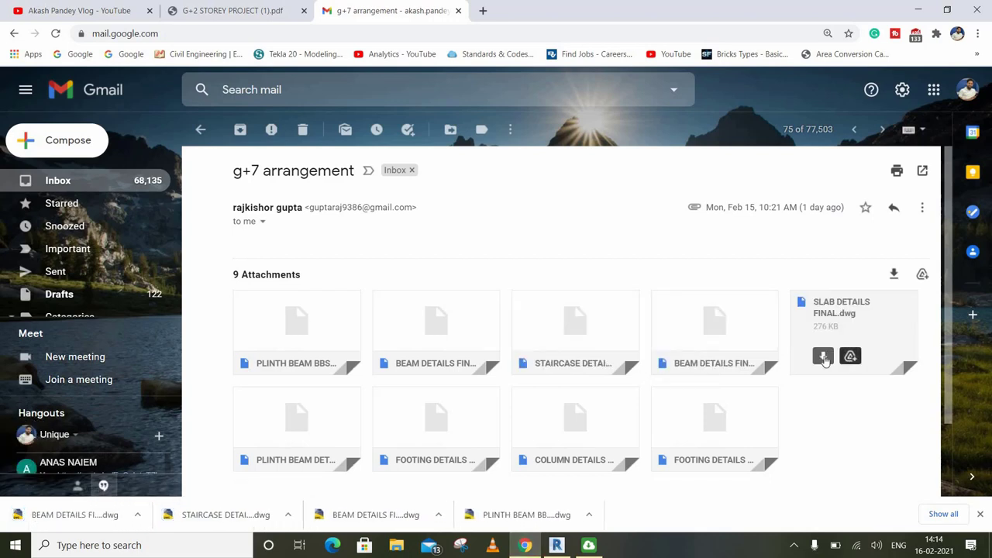
pyautogui.click(823, 356)
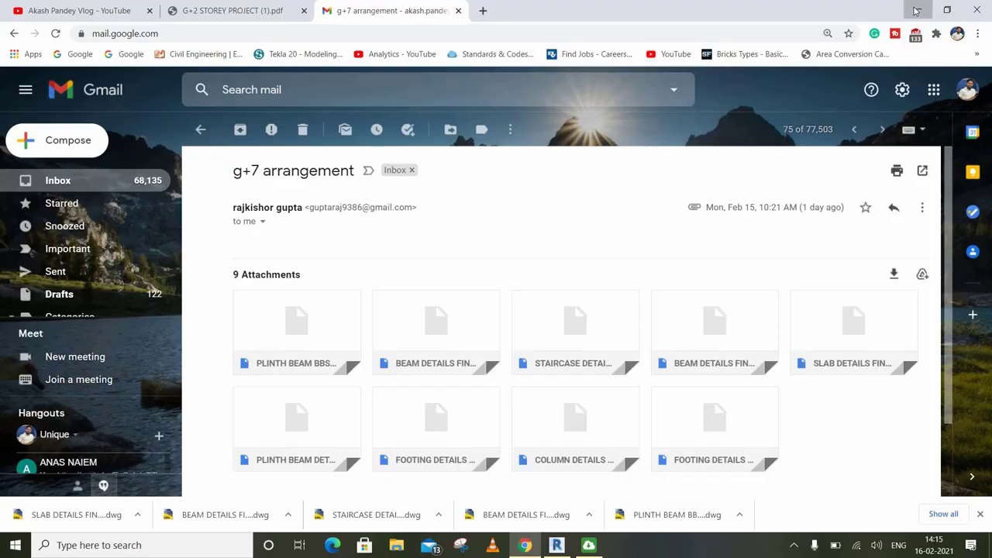
pyautogui.click(917, 10)
# - Dismiss the quarantine alert, launch AutoCAD 2016, and quit Revit 2020 without saving Project1
pyautogui.click(648, 207)
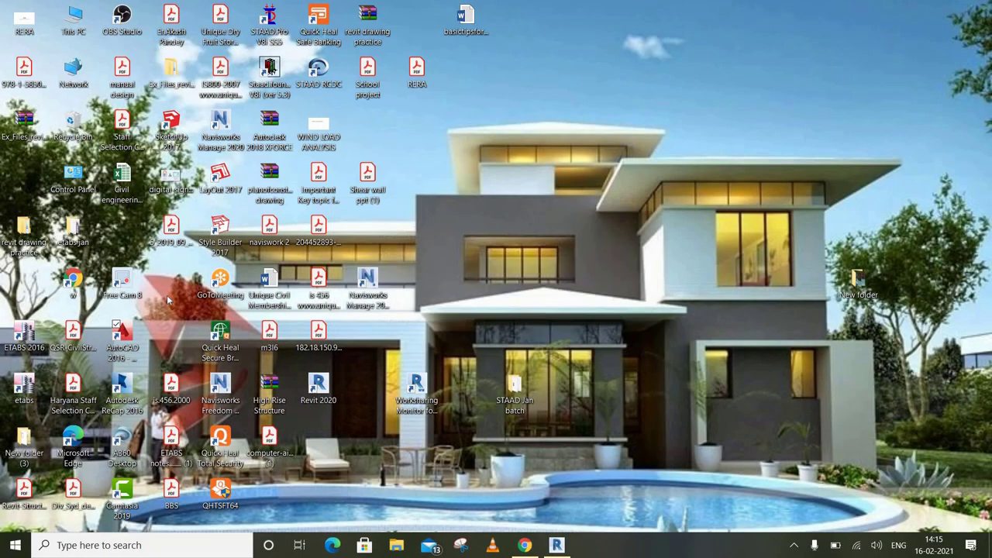
pyautogui.doubleClick(114, 337)
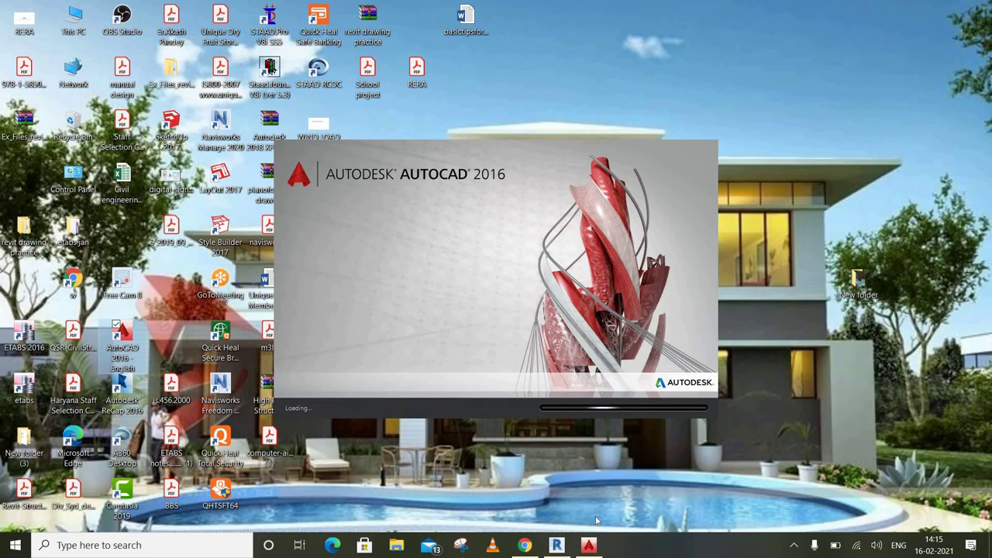
pyautogui.click(557, 545)
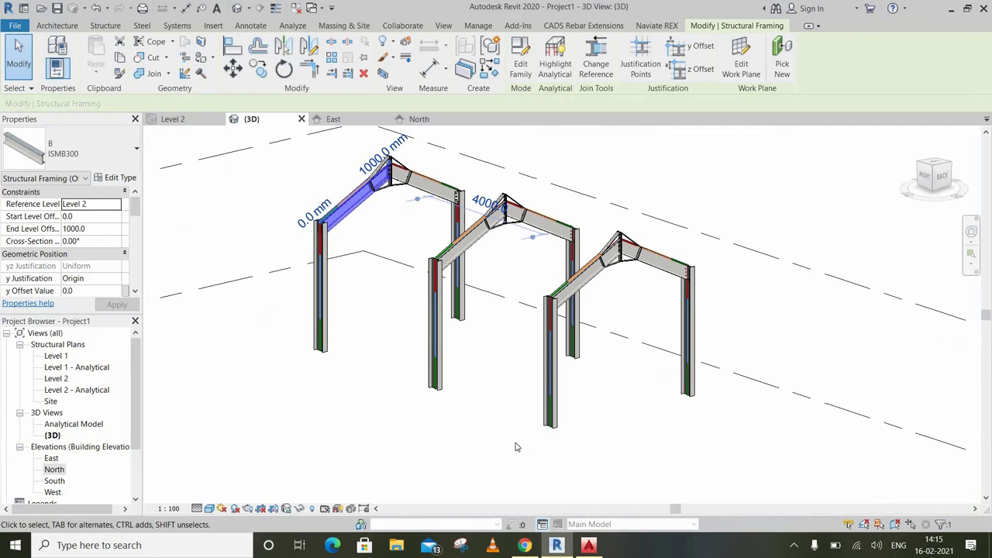
pyautogui.click(985, 7)
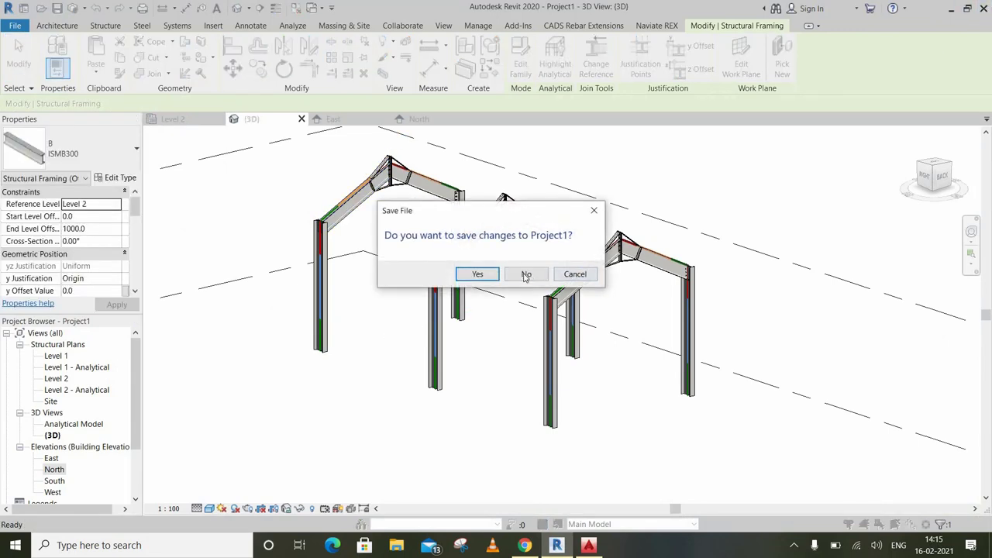
pyautogui.click(526, 276)
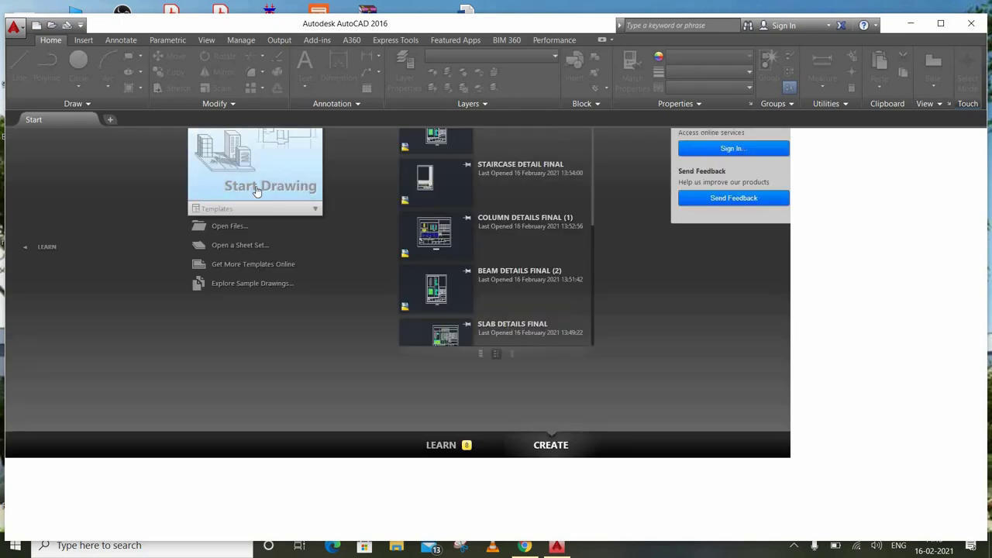
# - Create a blank Drawing1.dwg and maximize the AutoCAD 2016 window
pyautogui.click(258, 189)
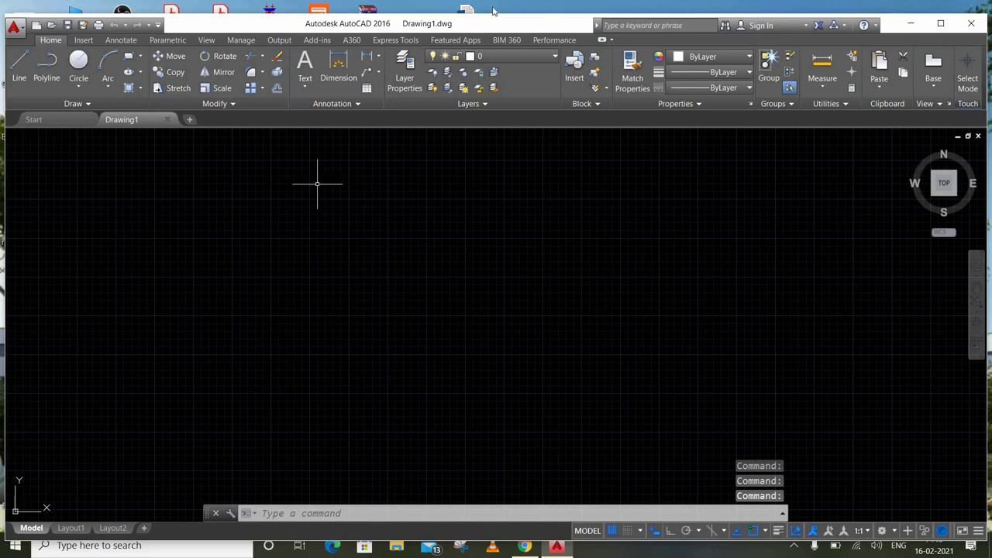
pyautogui.doubleClick(483, 30)
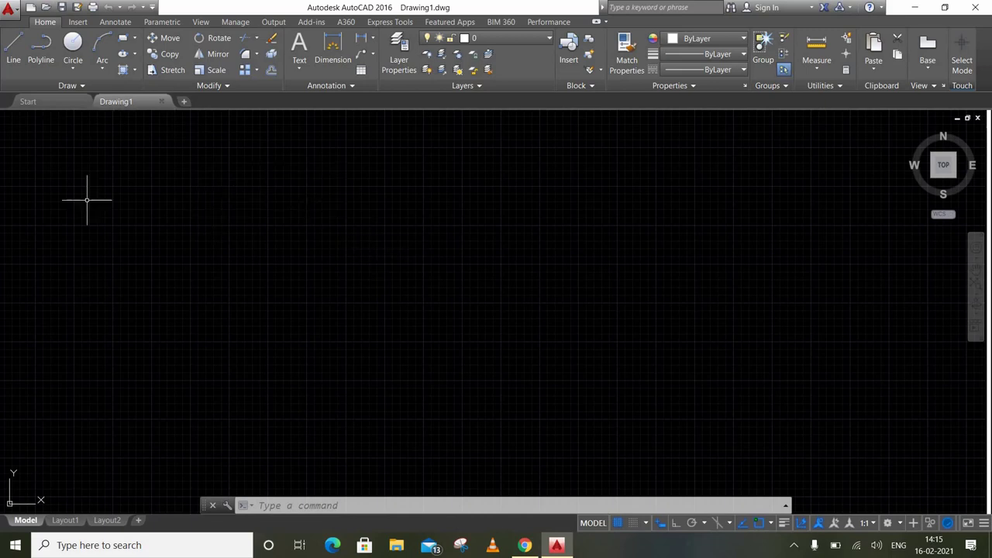
# - Open BEAM DETAILS FINAL (1).dwg from Recent Documents and shift its sheet left into view
pyautogui.click(9, 11)
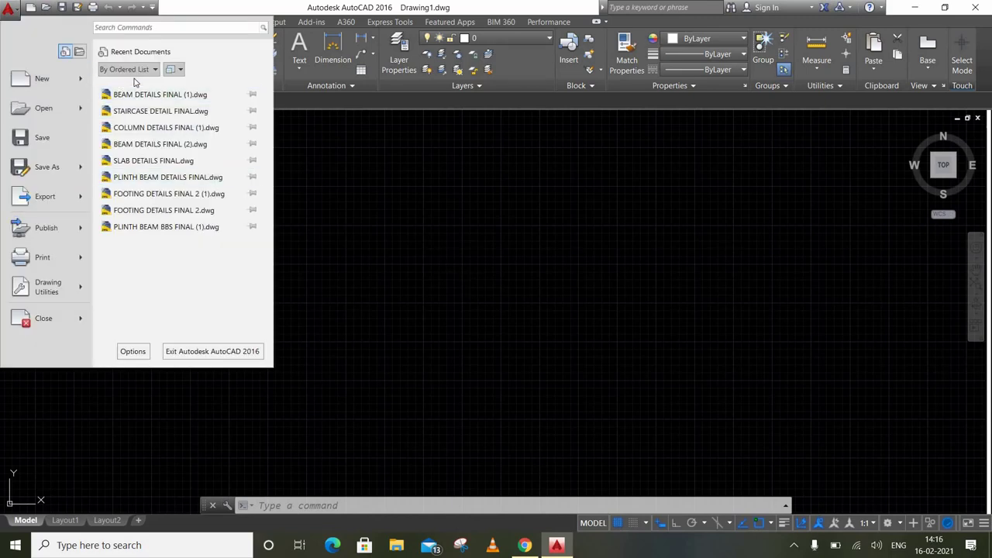
pyautogui.click(133, 94)
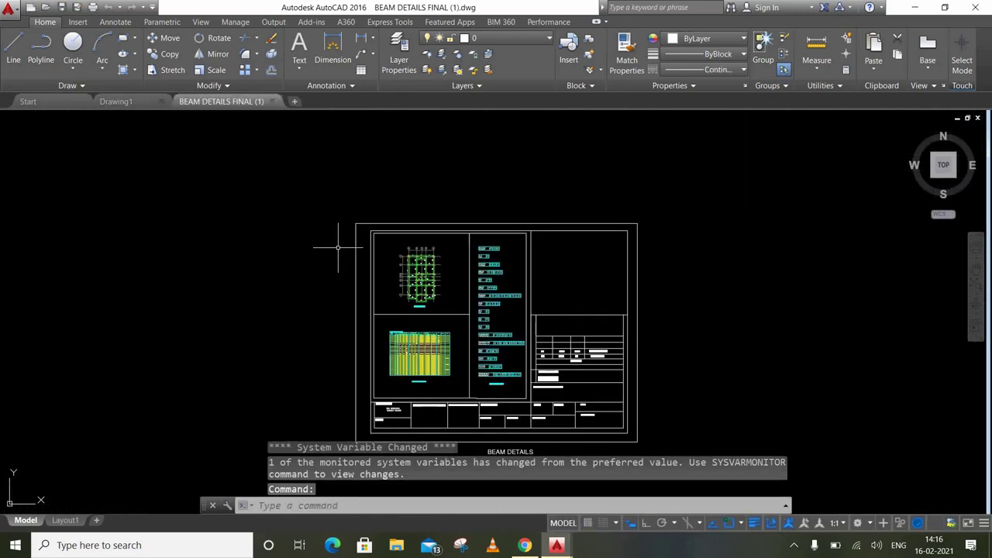
pyautogui.moveTo(338, 248); pyautogui.dragTo(245, 204, button='middle')
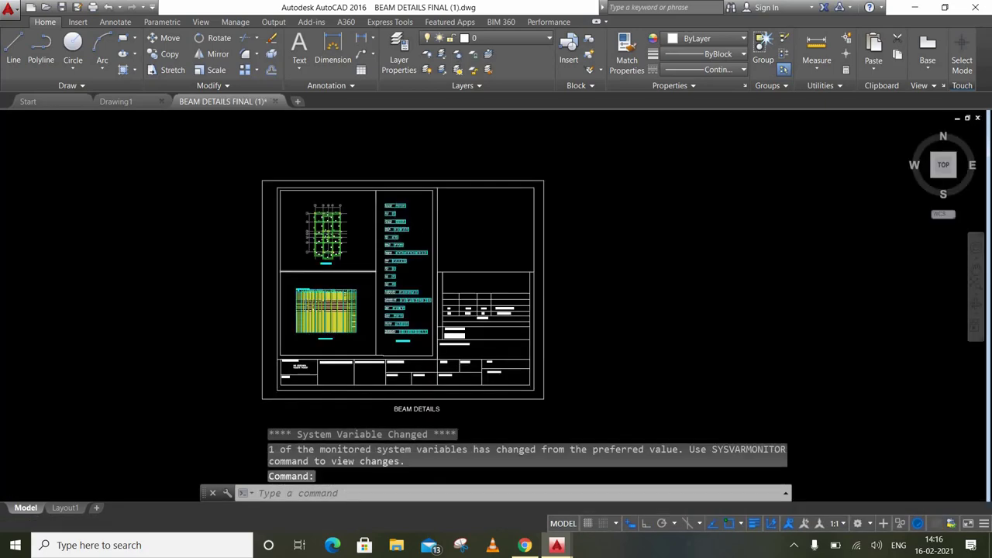
pyautogui.scroll(3, 333, 251)
pyautogui.scroll(-3, 334, 252)
pyautogui.scroll(-1, 354, 277)
pyautogui.scroll(1, 354, 276)
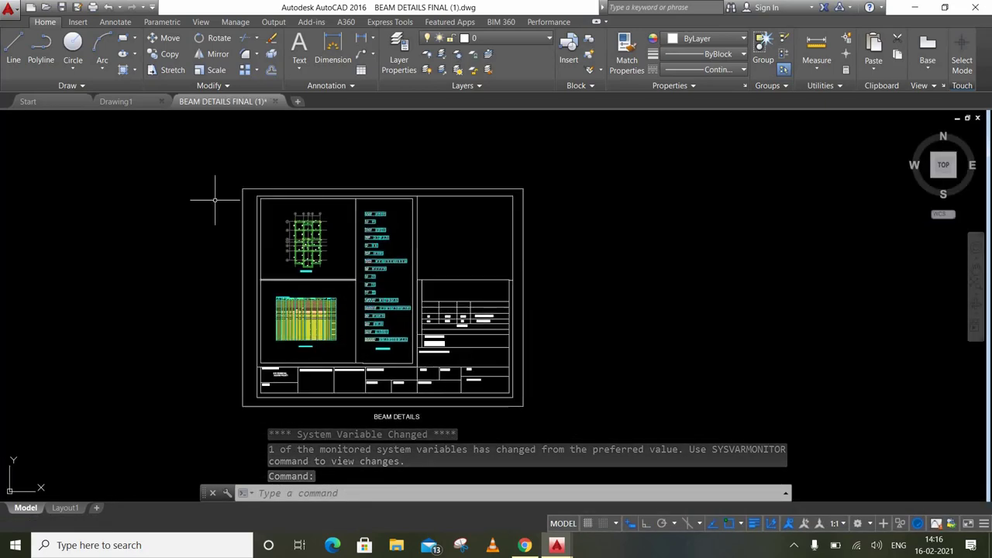
pyautogui.moveTo(215, 199); pyautogui.dragTo(128, 203, button='middle')
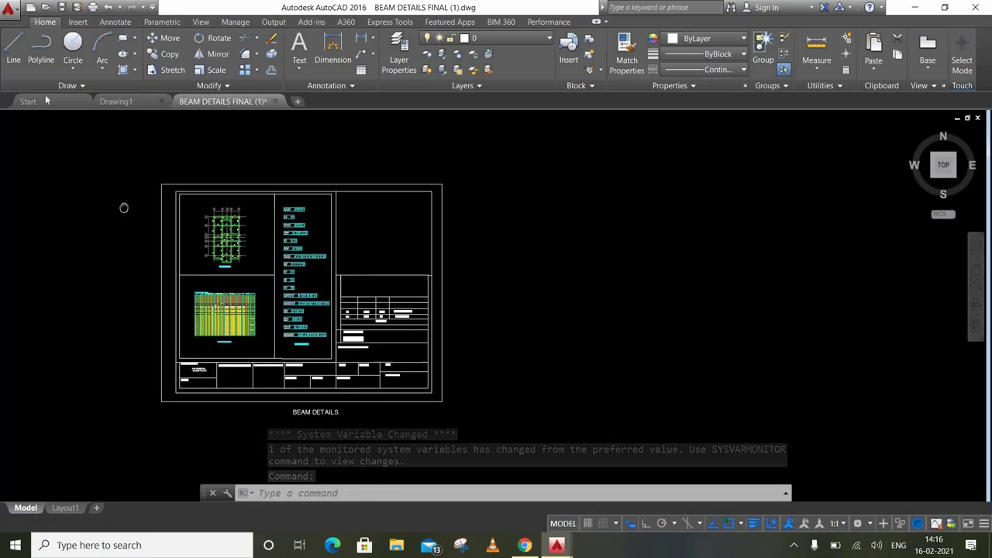
# - Open STAIRCASE DETAIL FINAL, COLUMN DETAILS FINAL (1) and SLAB DETAILS FINAL from Recent Documents
pyautogui.click(9, 9)
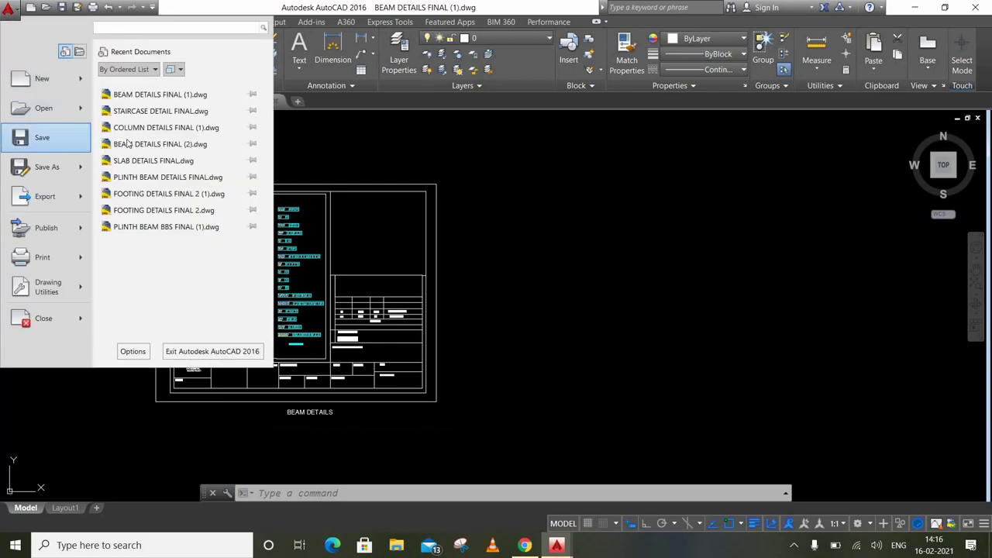
pyautogui.click(156, 112)
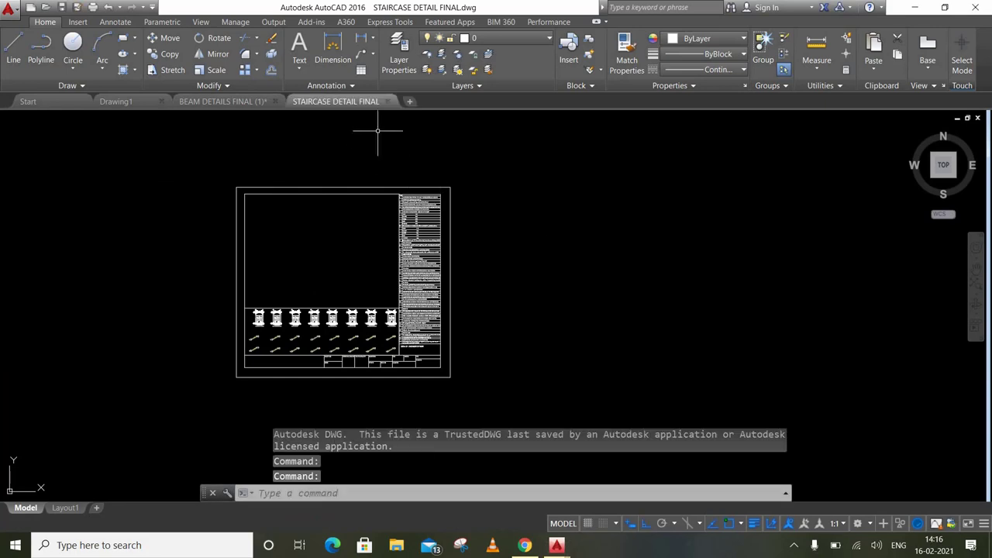
pyautogui.click(10, 9)
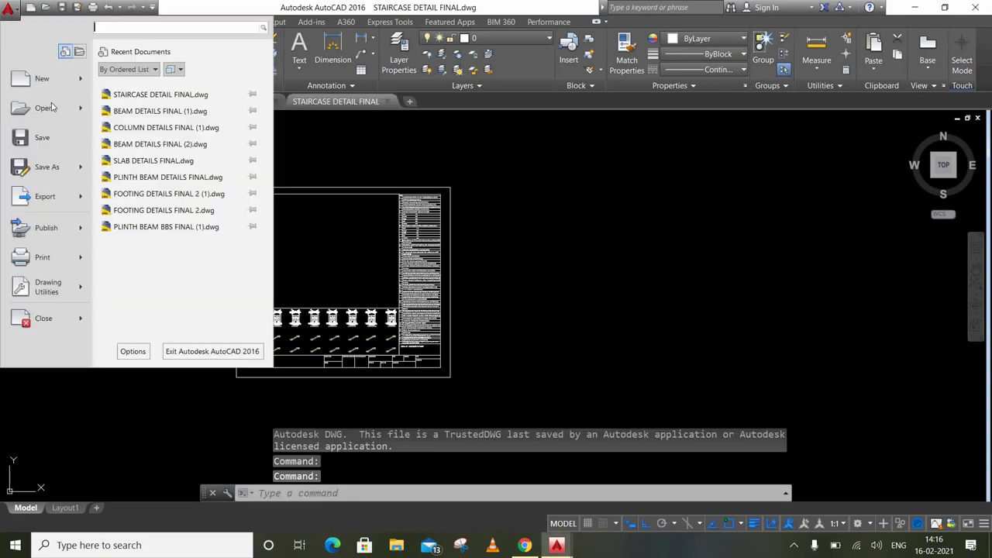
pyautogui.click(152, 131)
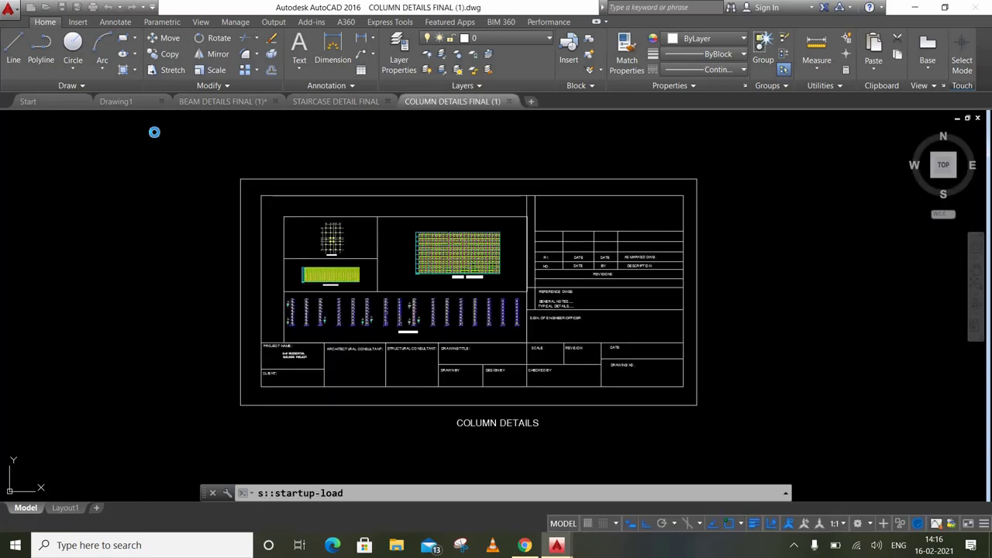
pyautogui.click(9, 9)
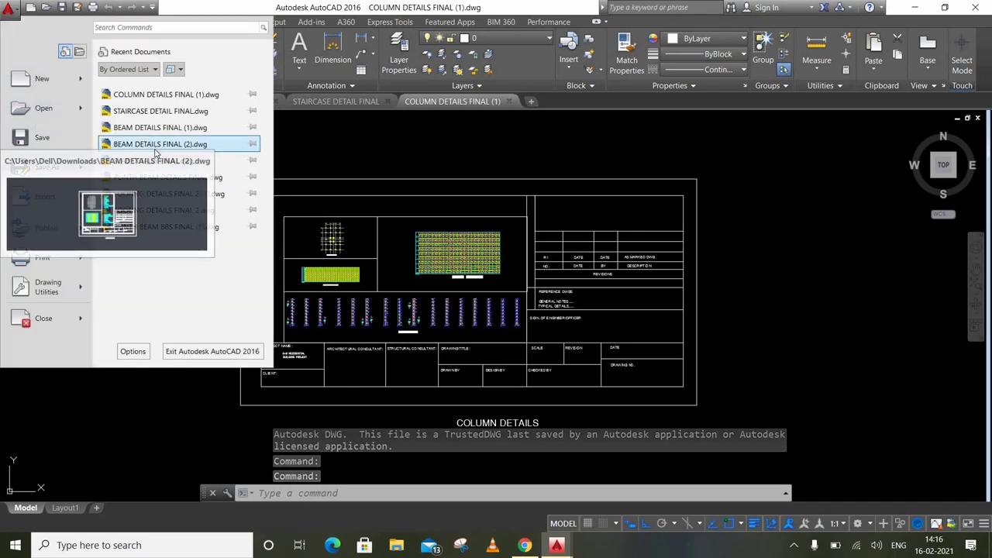
pyautogui.click(153, 162)
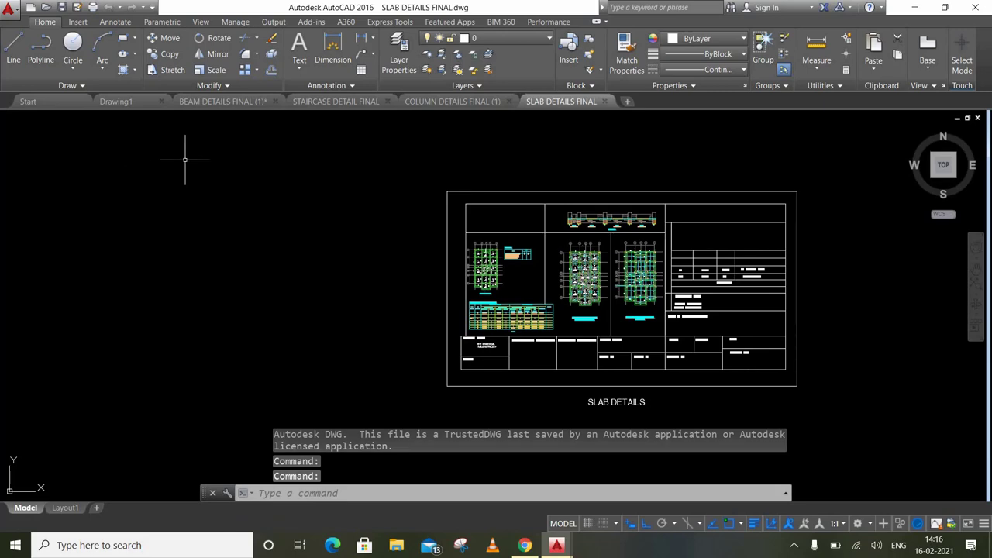
# - Window-select the entire BEAM DETAILS FINAL (1) sheet and copy it with Ctrl+C
pyautogui.click(128, 105)
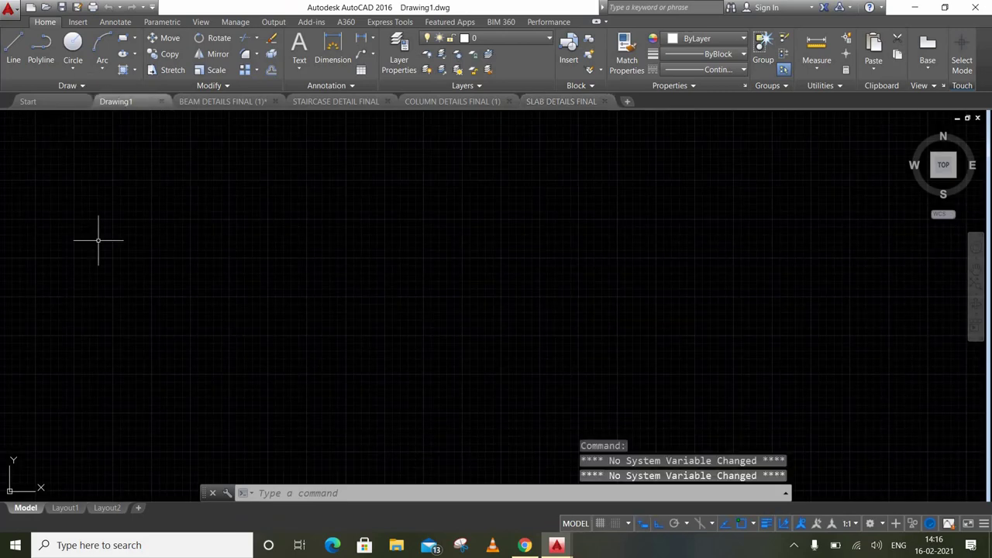
pyautogui.scroll(-3, 184, 271)
pyautogui.moveTo(183, 270); pyautogui.dragTo(154, 394, button='middle')
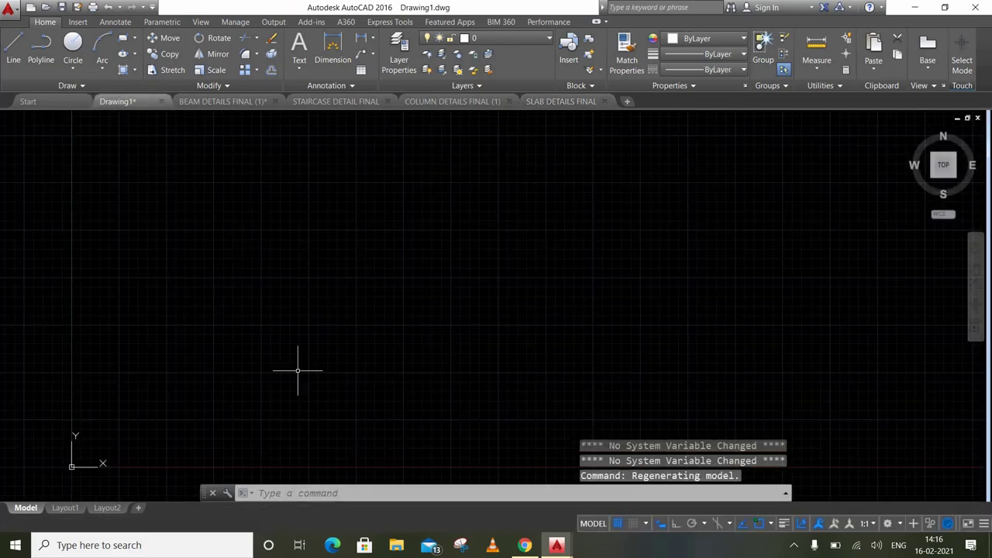
pyautogui.click(218, 101)
pyautogui.click(470, 153)
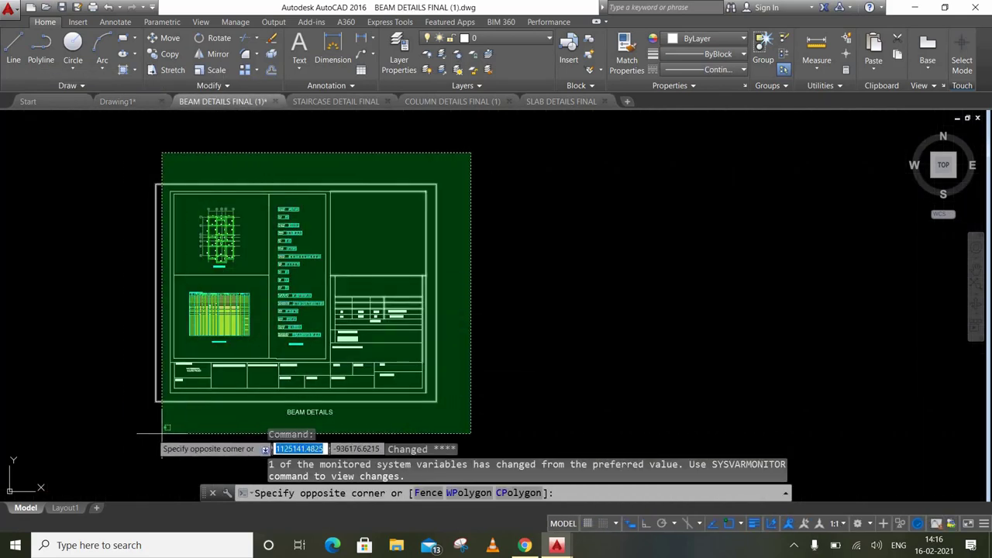
pyautogui.click(117, 411)
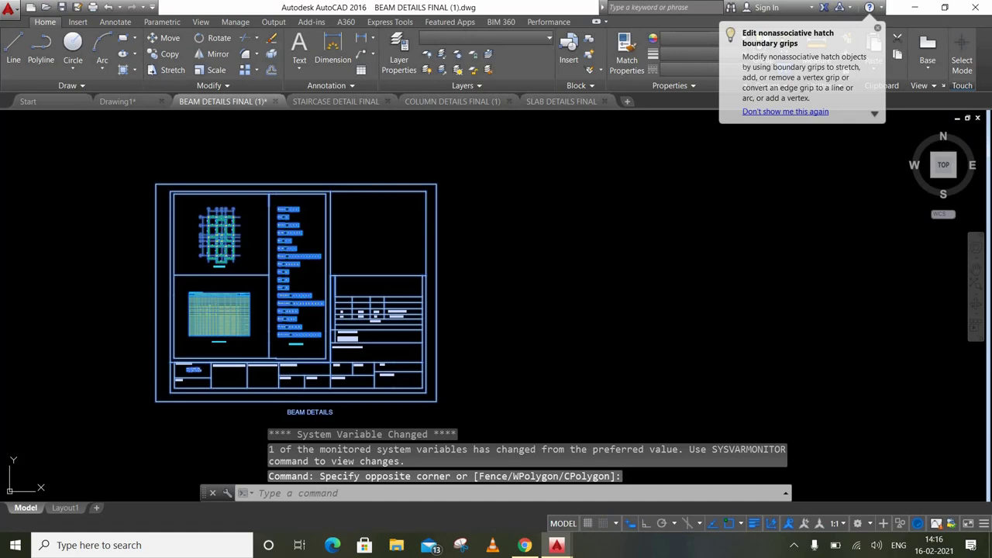
pyautogui.hotkey('ctrl', 'c')
# - Paste the beam sheet into Drawing1, then Zoom All and pan it left
pyautogui.click(117, 101)
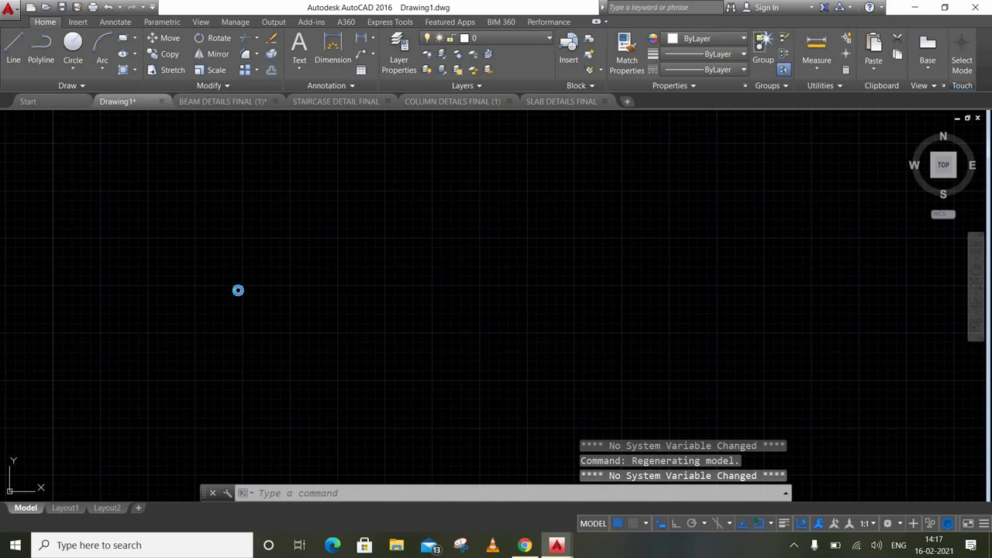
pyautogui.hotkey('ctrl', 'v')
pyautogui.click(374, 271)
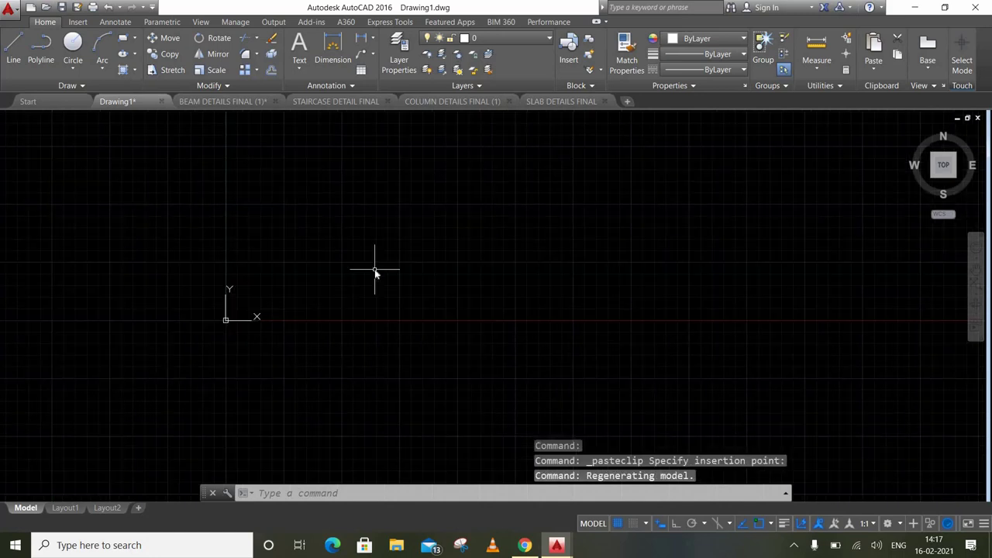
pyautogui.press('Return')
pyautogui.write('a')
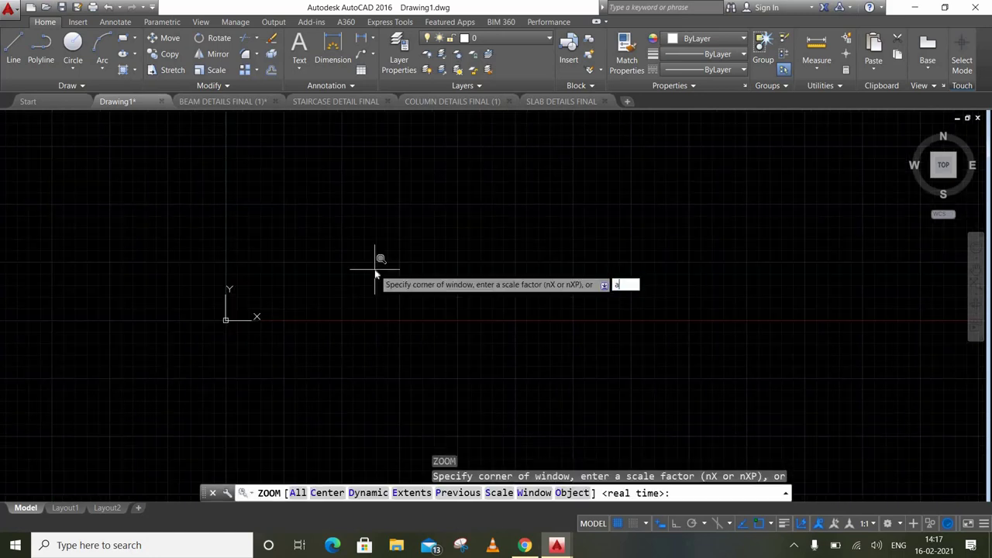
pyautogui.press('Return')
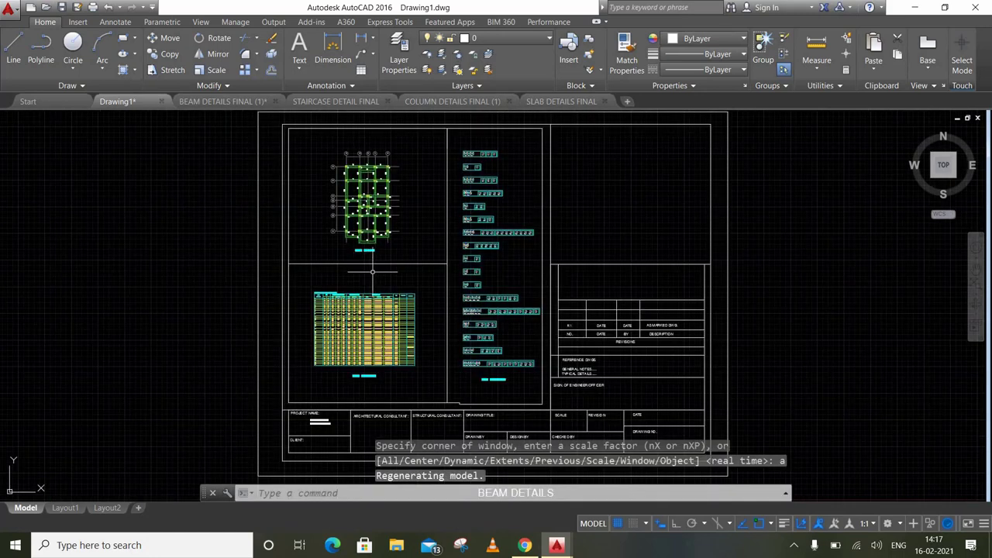
pyautogui.scroll(-1, 373, 271)
pyautogui.scroll(-2, 288, 269)
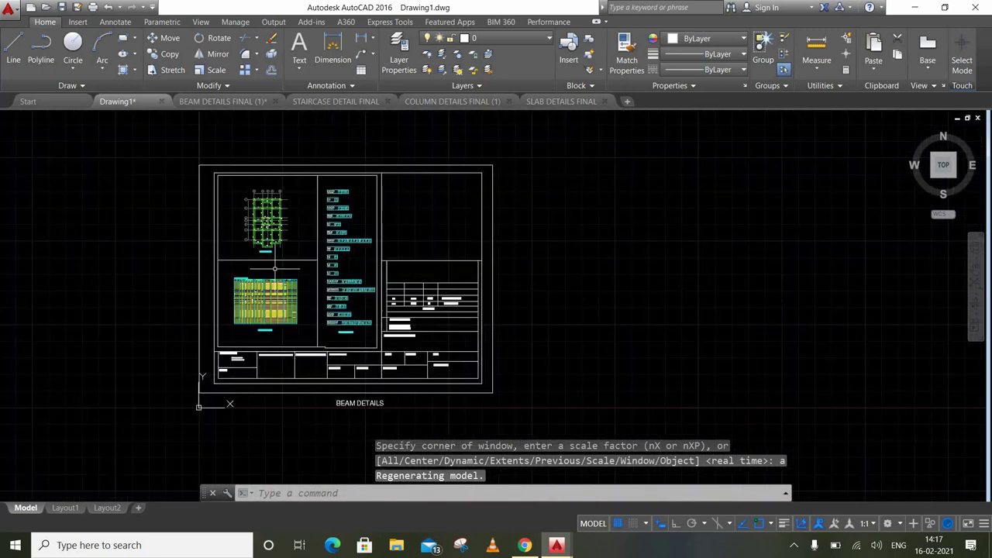
pyautogui.moveTo(289, 269); pyautogui.dragTo(182, 280, button='middle')
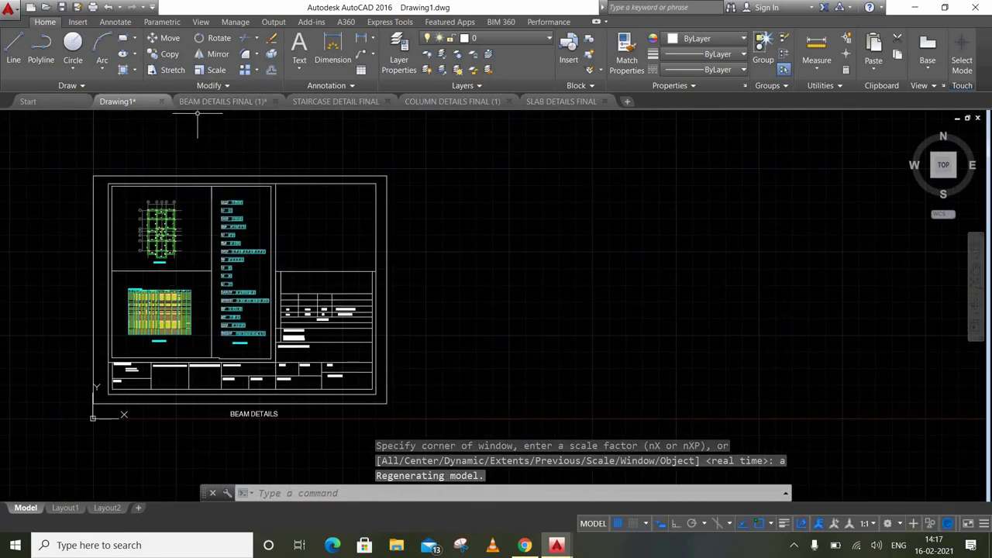
# - Close BEAM DETAILS FINAL without saving, then window-select and copy the whole staircase sheet
pyautogui.click(275, 101)
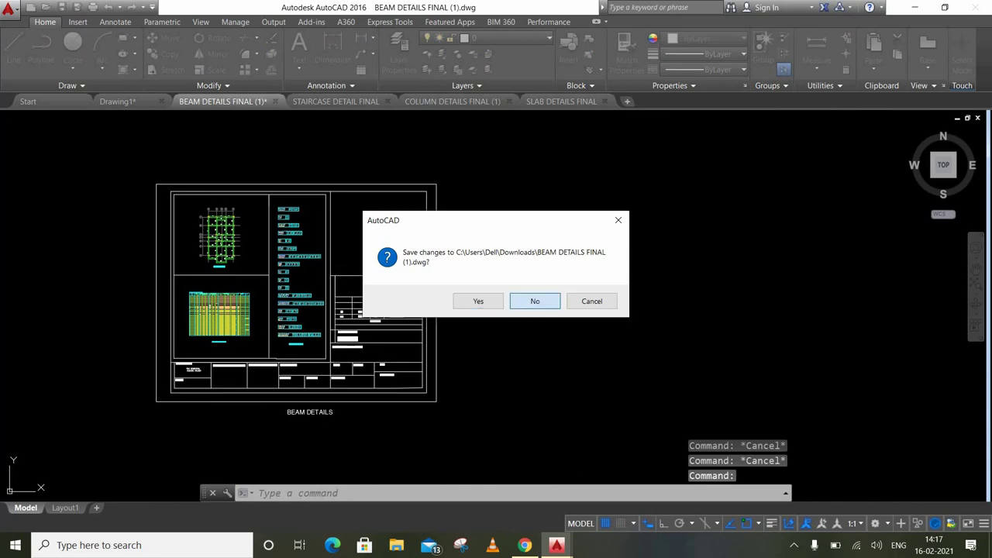
pyautogui.click(535, 303)
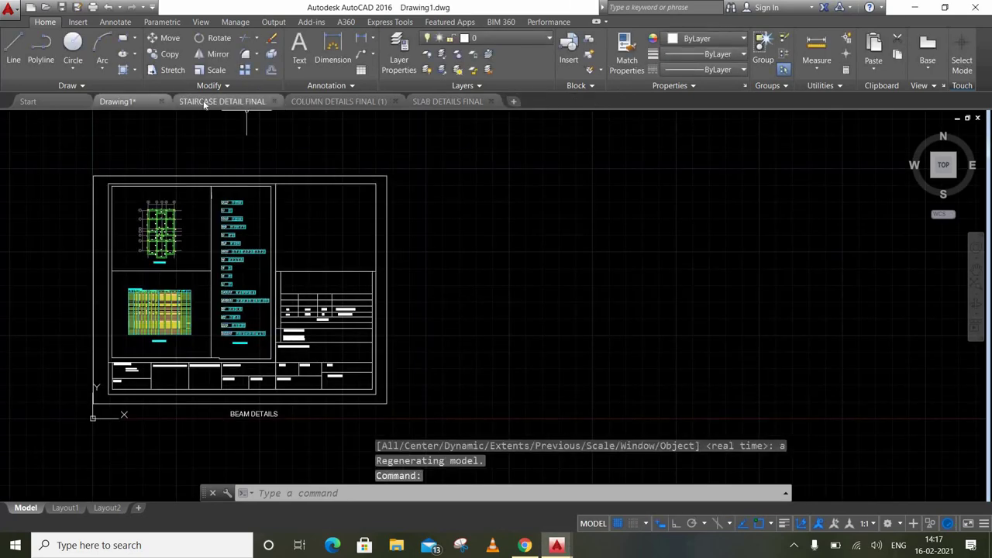
pyautogui.click(204, 102)
pyautogui.click(477, 163)
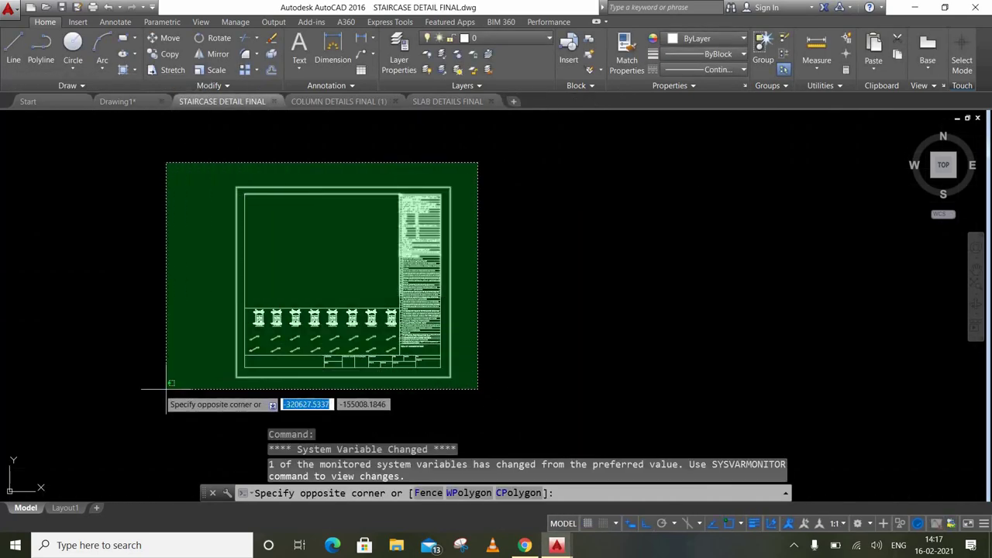
pyautogui.click(142, 392)
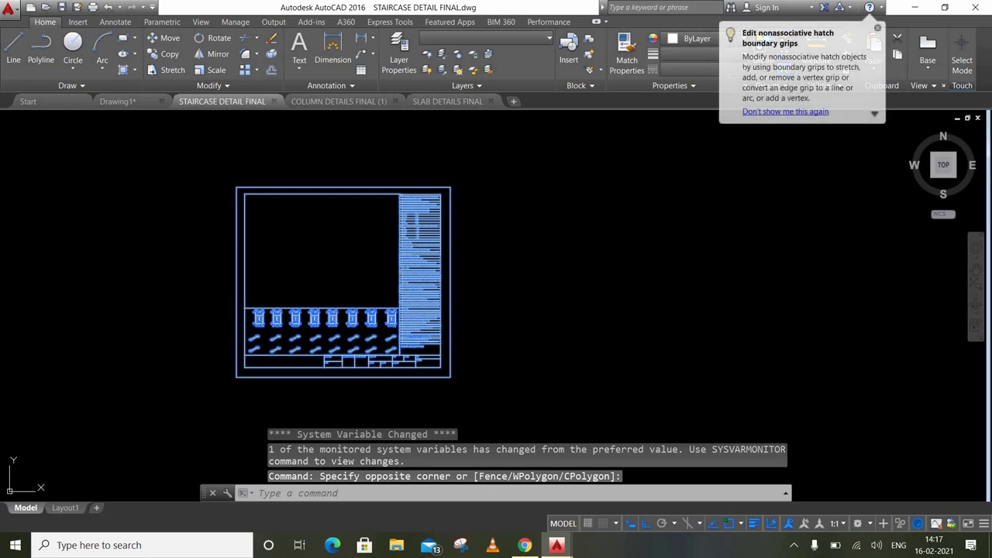
pyautogui.hotkey('ctrl', 'c')
# - Paste the staircase sheet into Drawing1 to the right of the beam sheet and select it
pyautogui.click(137, 103)
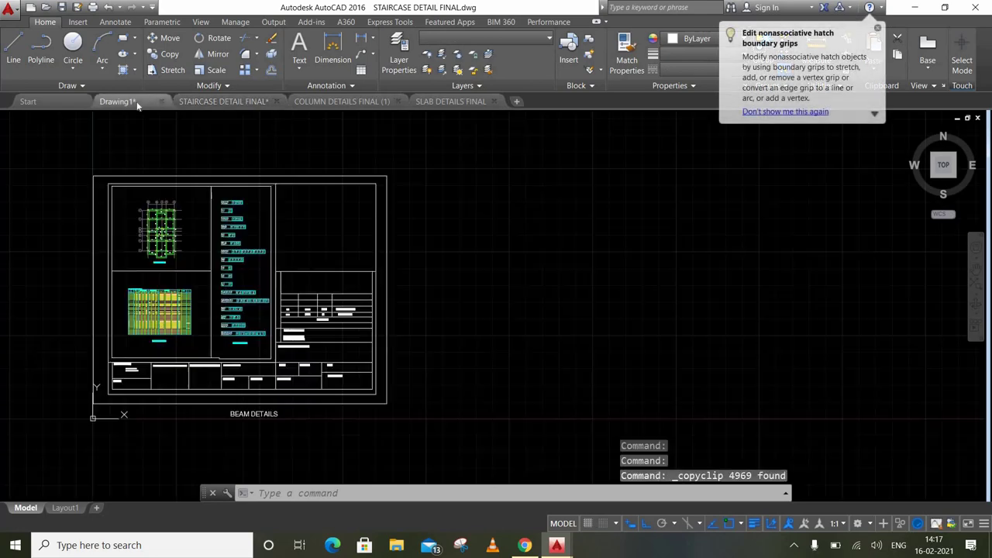
pyautogui.moveTo(481, 283); pyautogui.dragTo(410, 294, button='middle')
pyautogui.click(523, 378)
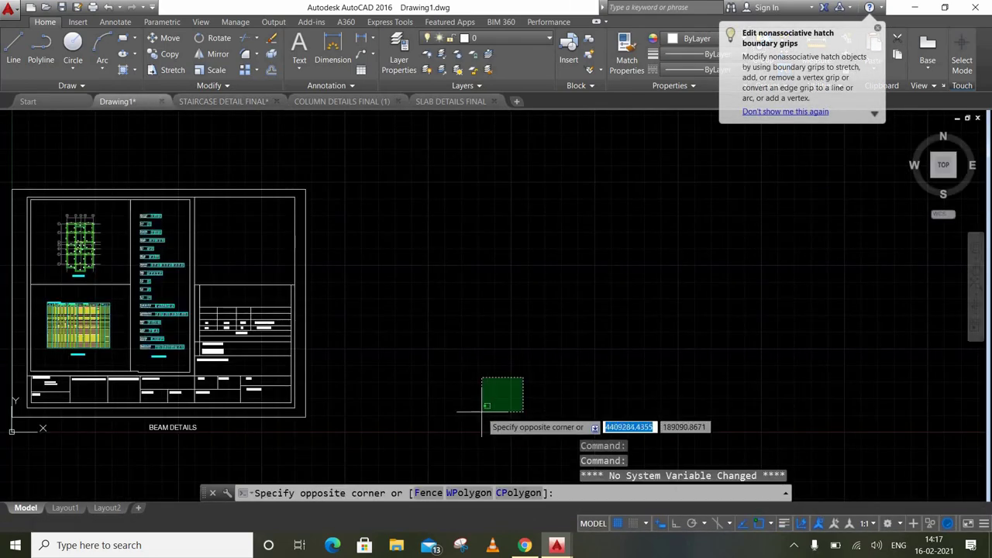
pyautogui.click(481, 411)
pyautogui.click(609, 333)
pyautogui.click(607, 335)
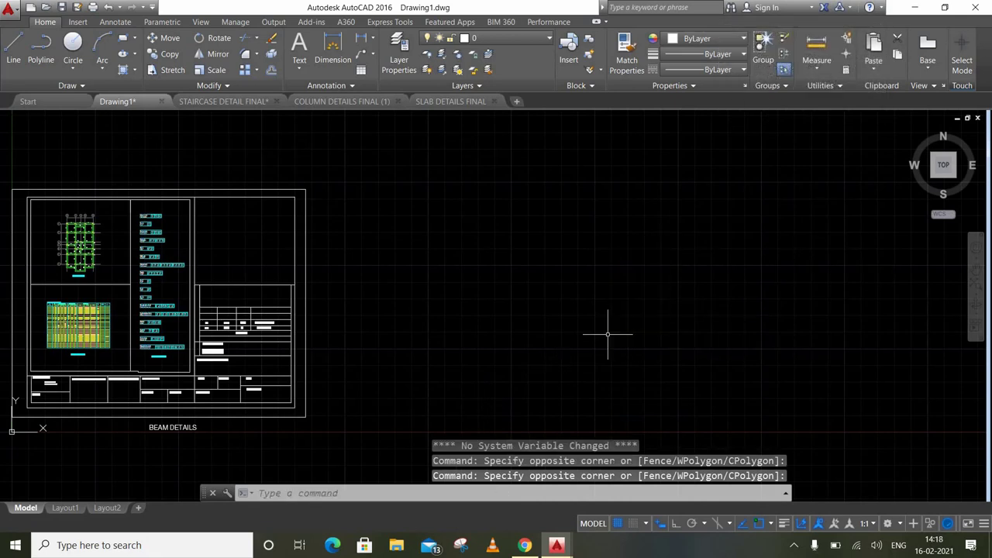
pyautogui.hotkey('ctrl', 'v')
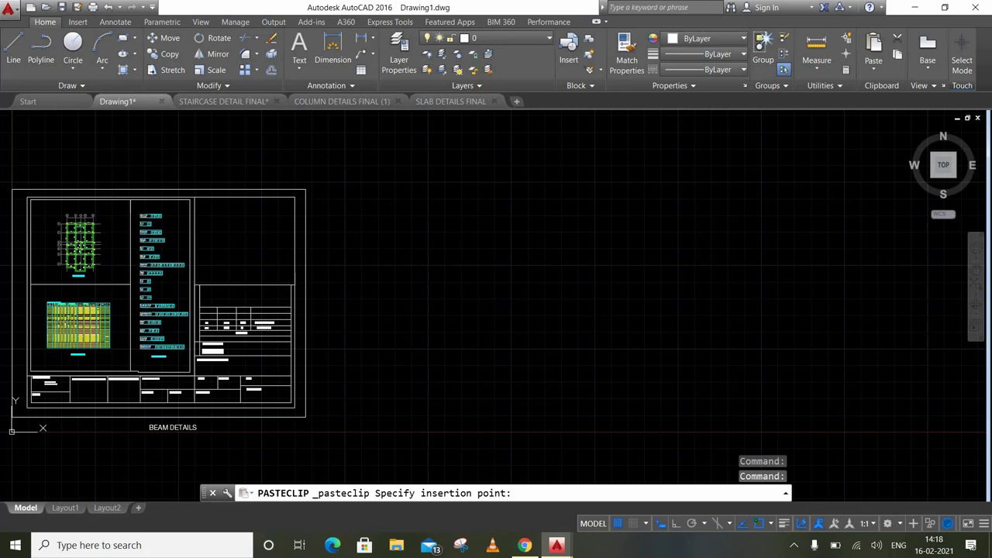
pyautogui.click(542, 319)
pyautogui.click(722, 201)
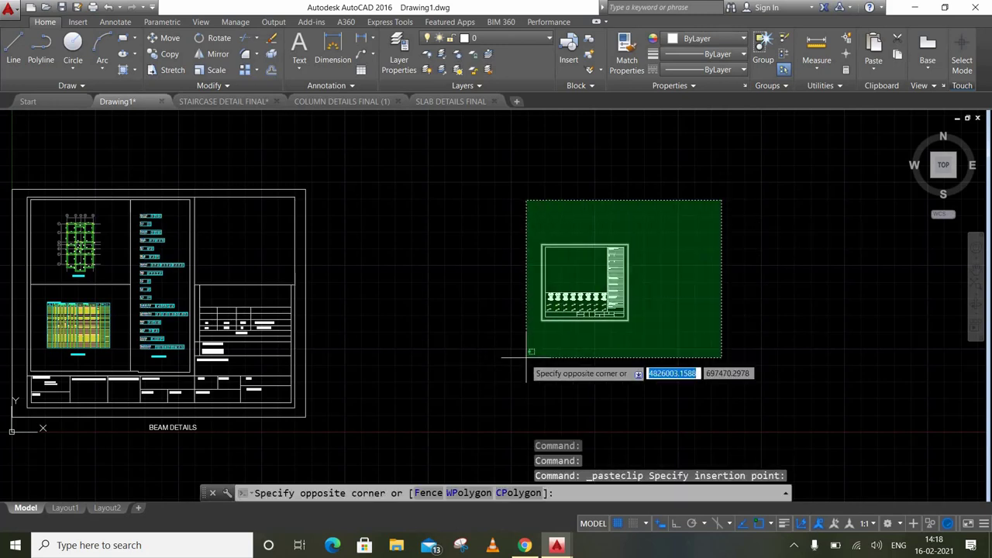
pyautogui.click(468, 322)
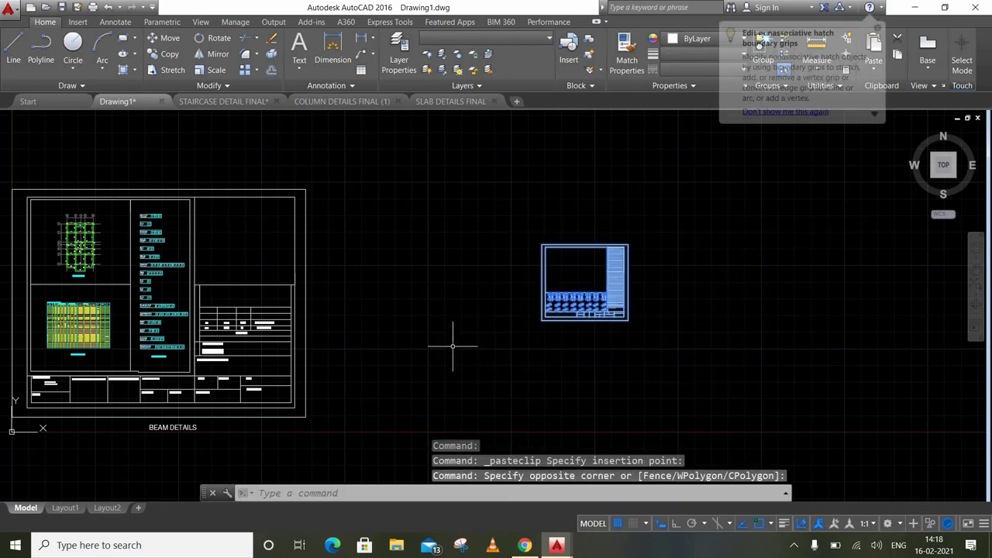
# - Scale the pasted staircase sheet up by a factor of 2
pyautogui.click(205, 70)
pyautogui.click(535, 314)
pyautogui.write('2')
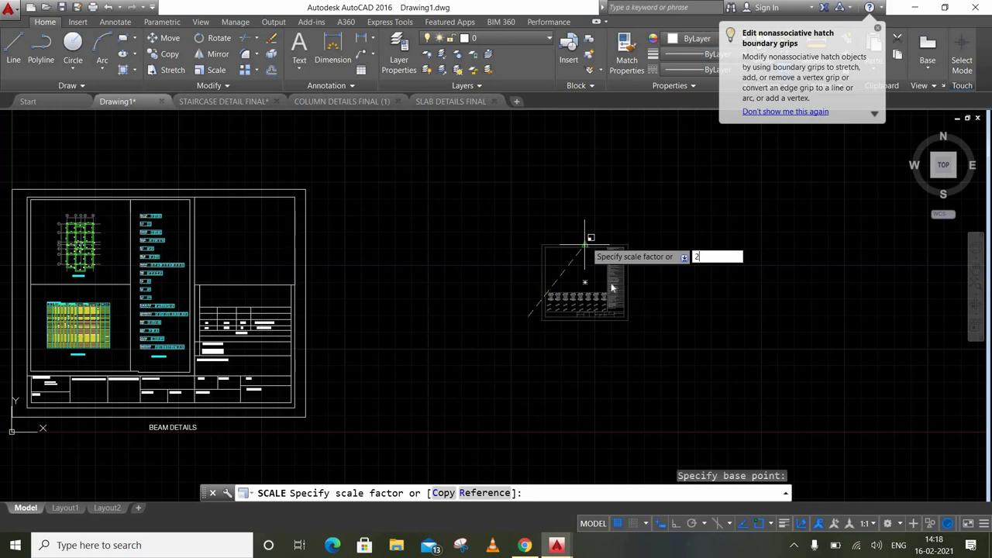
pyautogui.press('Return')
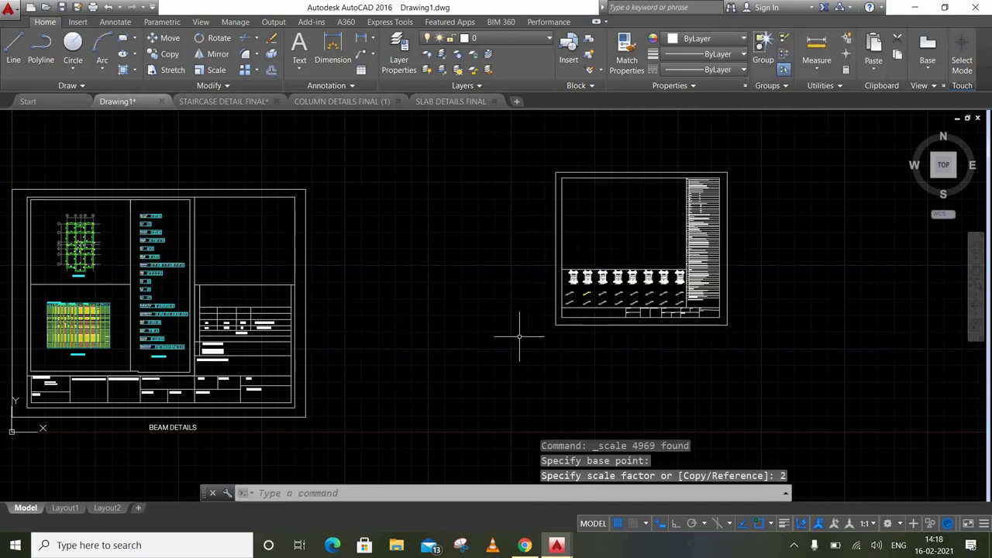
# - Move the enlarged staircase sheet down so it sits level beside the beam sheet
pyautogui.click(736, 136)
pyautogui.click(617, 308)
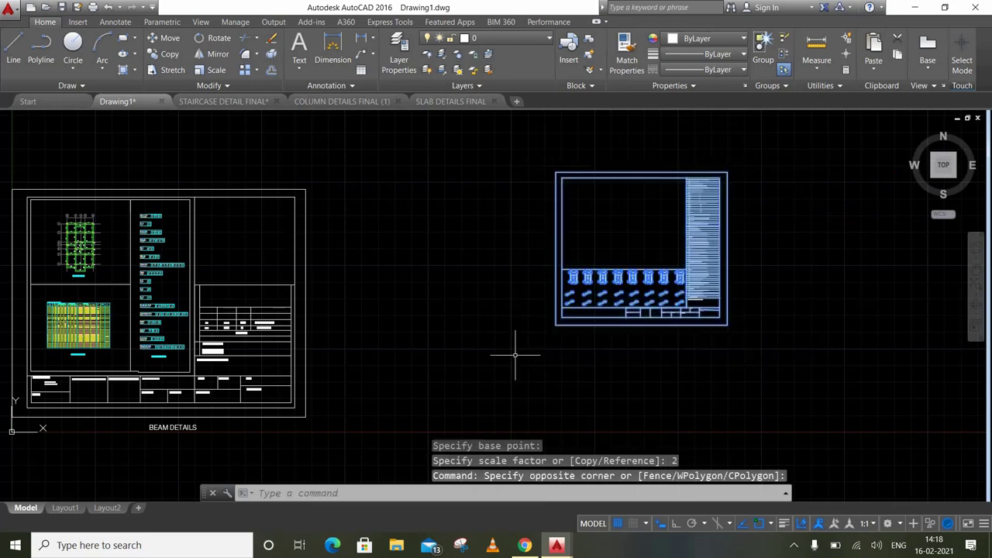
pyautogui.click(163, 38)
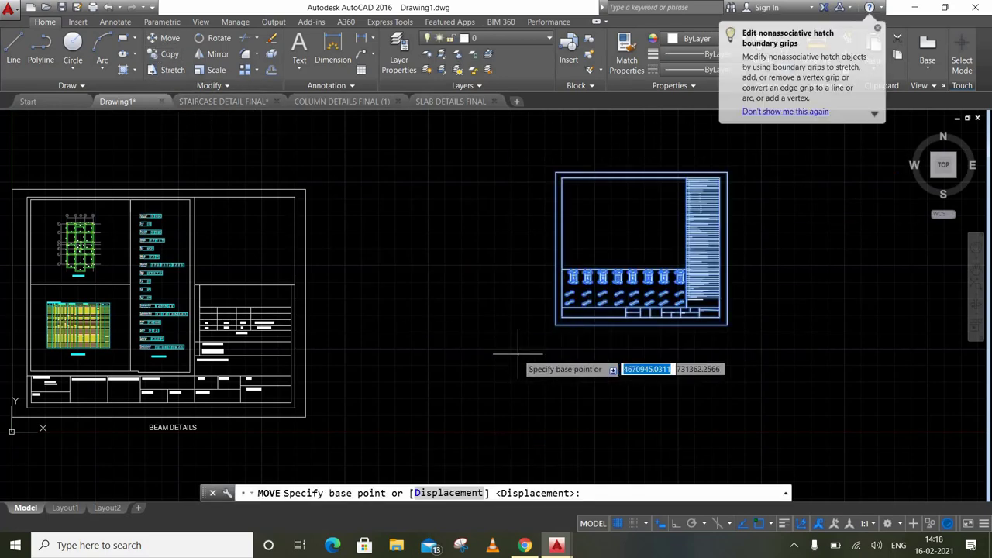
pyautogui.click(533, 350)
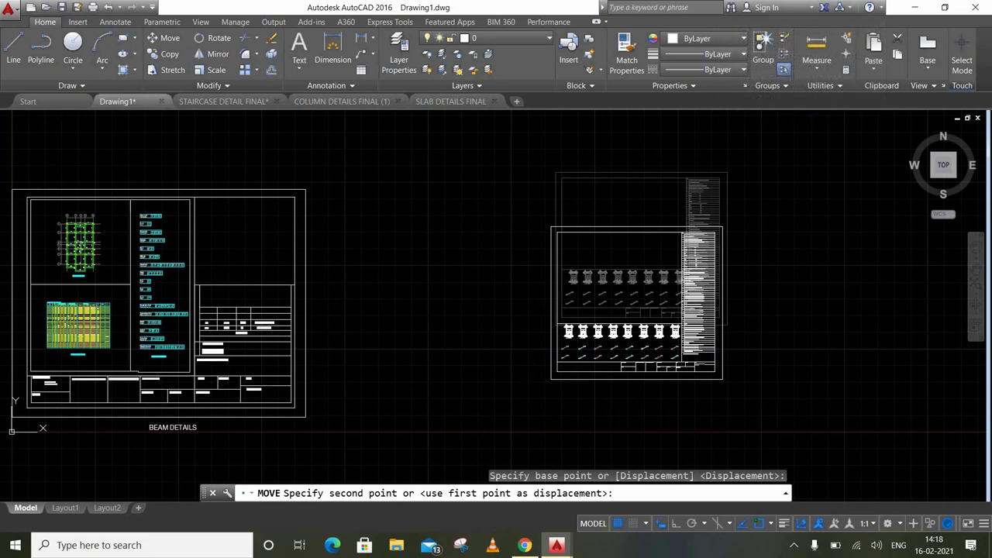
pyautogui.click(558, 360)
pyautogui.scroll(-2, 390, 333)
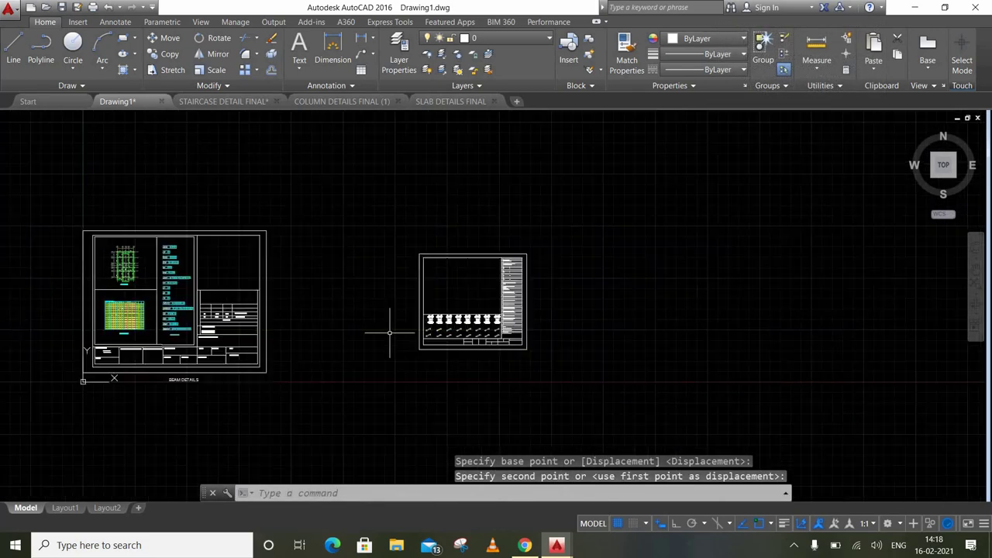
pyautogui.scroll(-2, 390, 333)
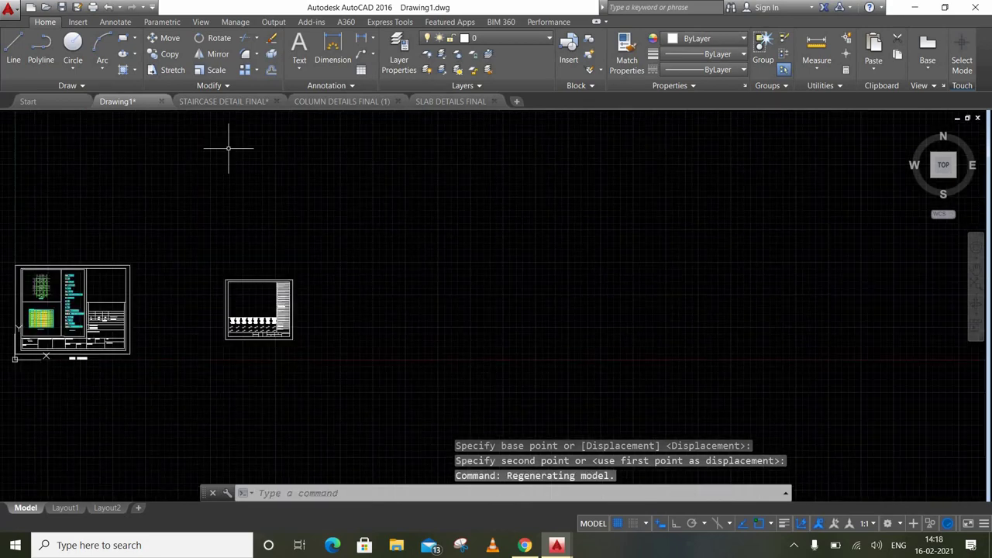
# - Close STAIRCASE DETAIL FINAL without saving and switch to COLUMN DETAILS FINAL (1)
pyautogui.click(233, 102)
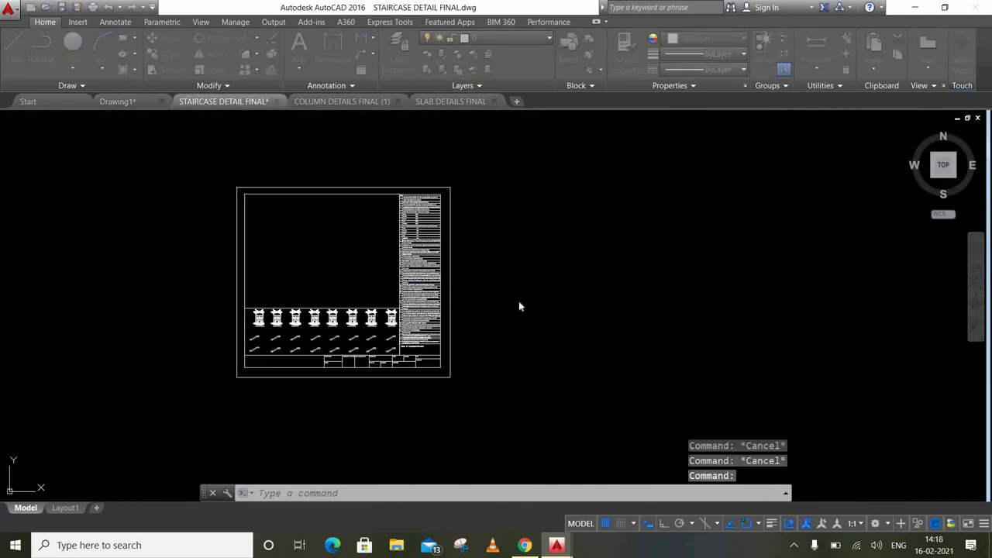
pyautogui.click(538, 303)
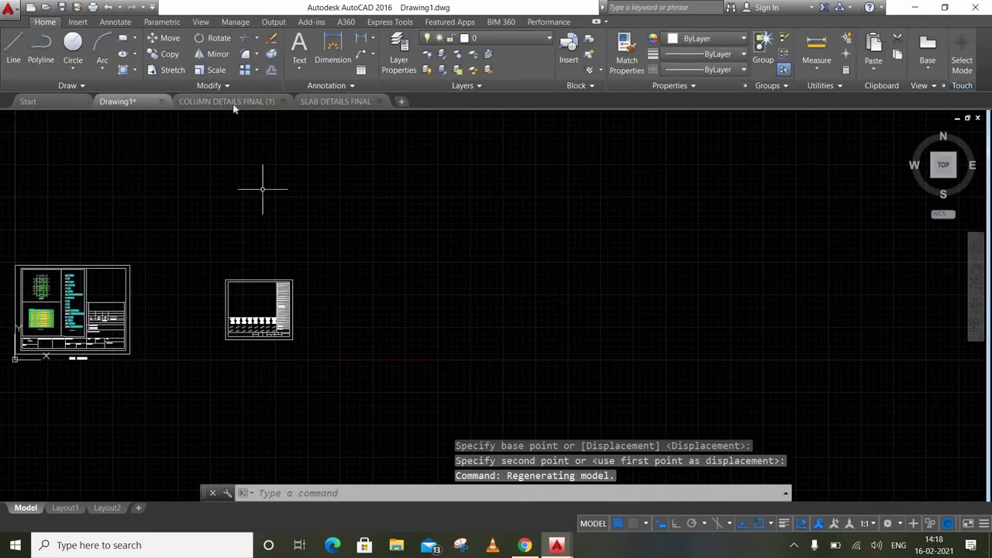
pyautogui.click(242, 102)
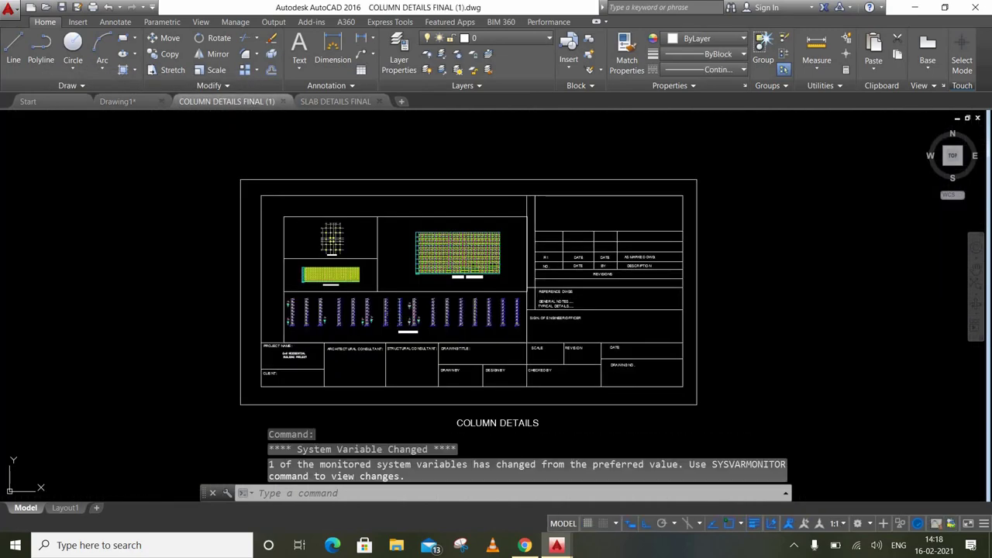
# - Window-select and copy the entire column details sheet
pyautogui.click(726, 148)
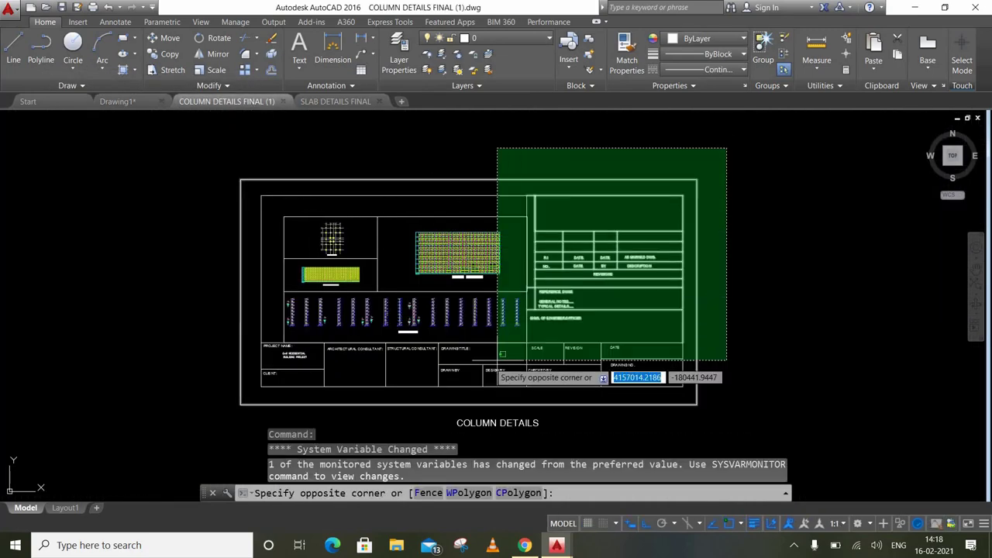
pyautogui.click(179, 433)
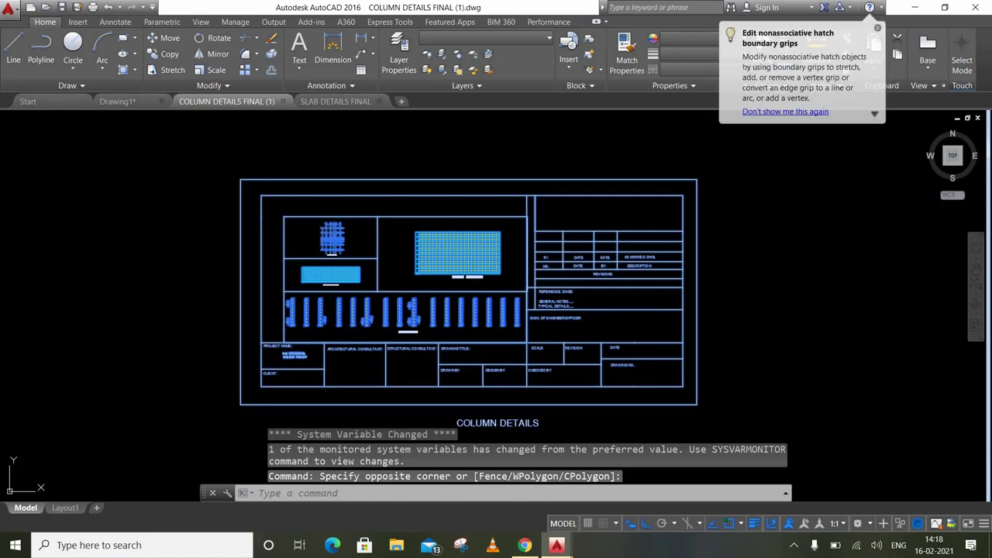
pyautogui.hotkey('ctrl', 'c')
# - Paste the column sheet into Drawing1 right of the staircase sheet, then close COLUMN DETAILS FINAL unsaved
pyautogui.click(124, 101)
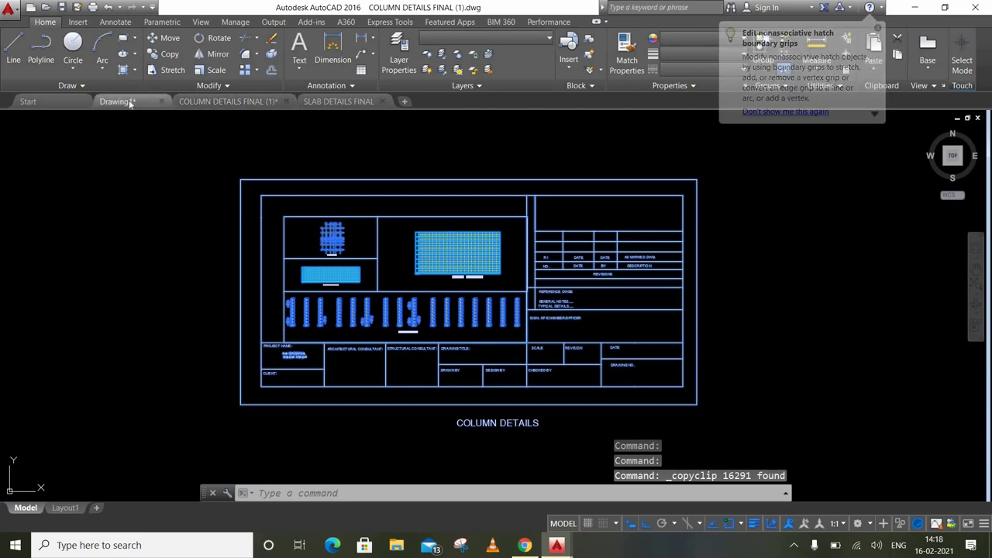
pyautogui.click(421, 351)
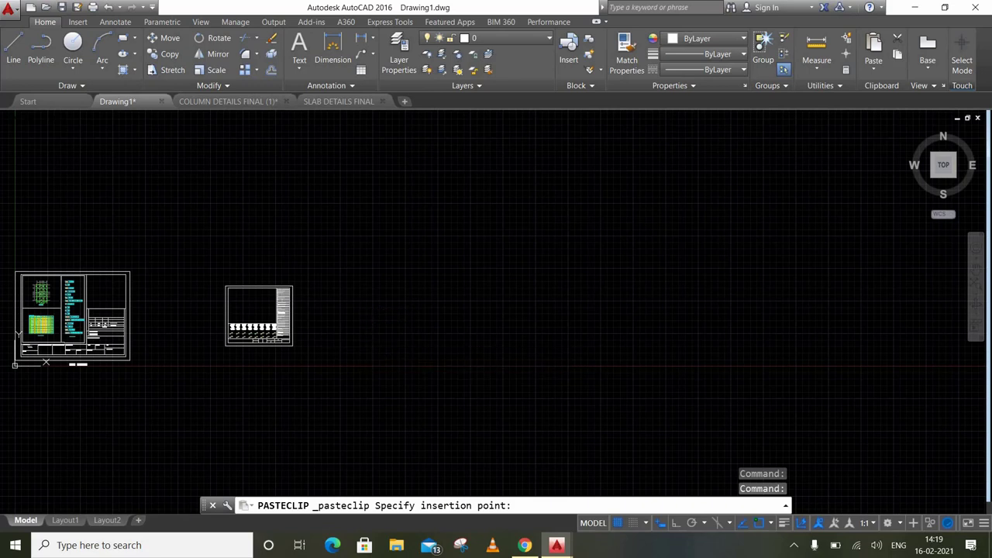
pyautogui.click(361, 337)
pyautogui.scroll(-2, 756, 412)
pyautogui.click(830, 342)
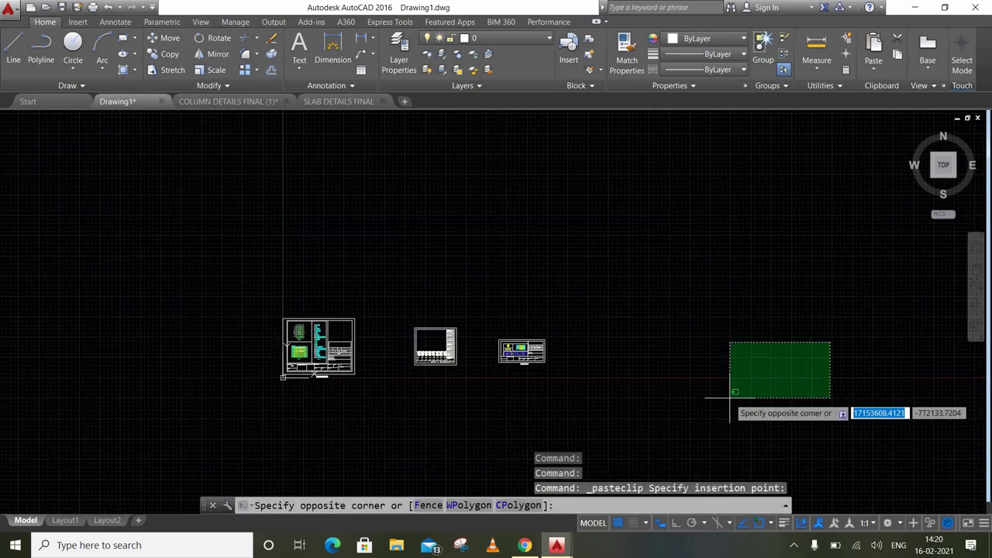
pyautogui.click(653, 361)
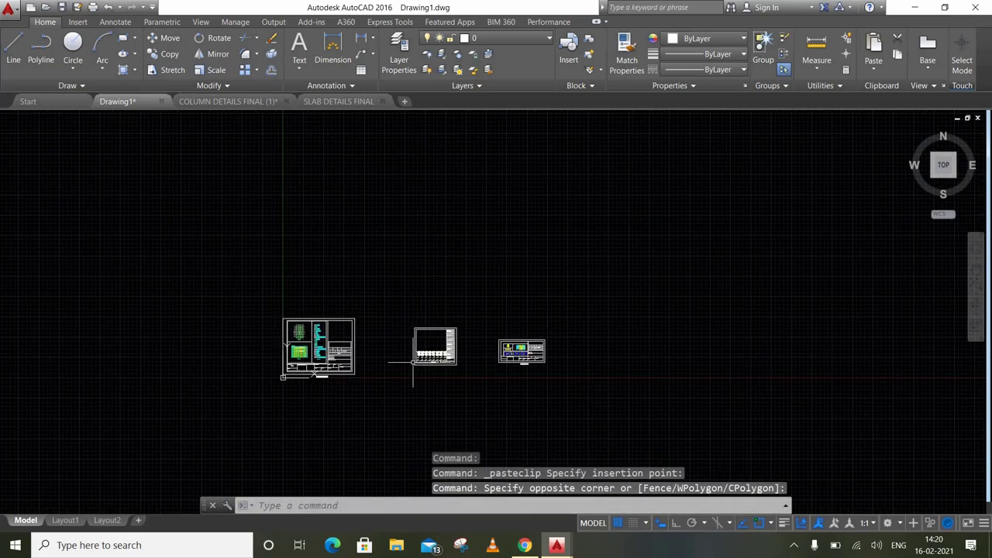
pyautogui.scroll(1, 423, 349)
pyautogui.scroll(4, 413, 362)
pyautogui.scroll(-2, 413, 362)
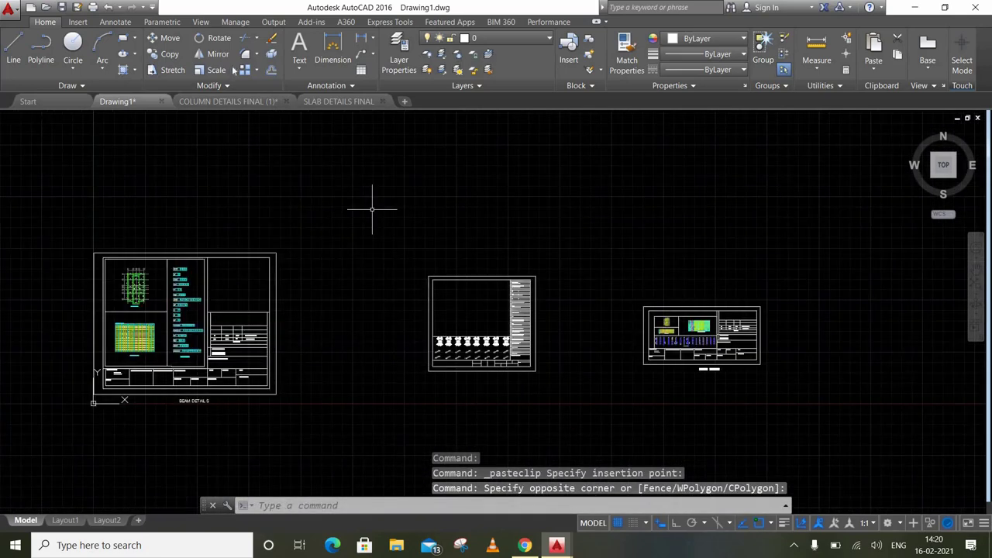
pyautogui.click(285, 101)
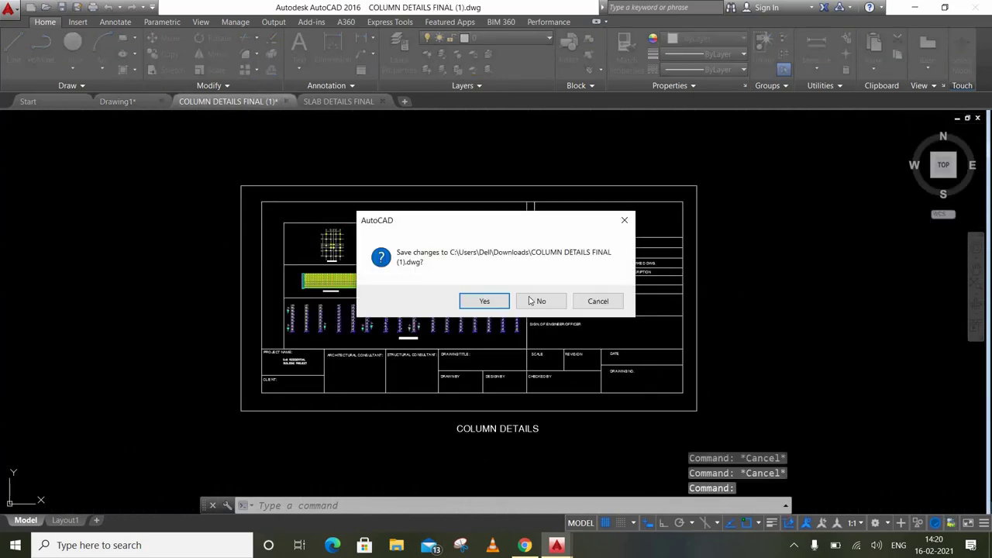
pyautogui.click(537, 301)
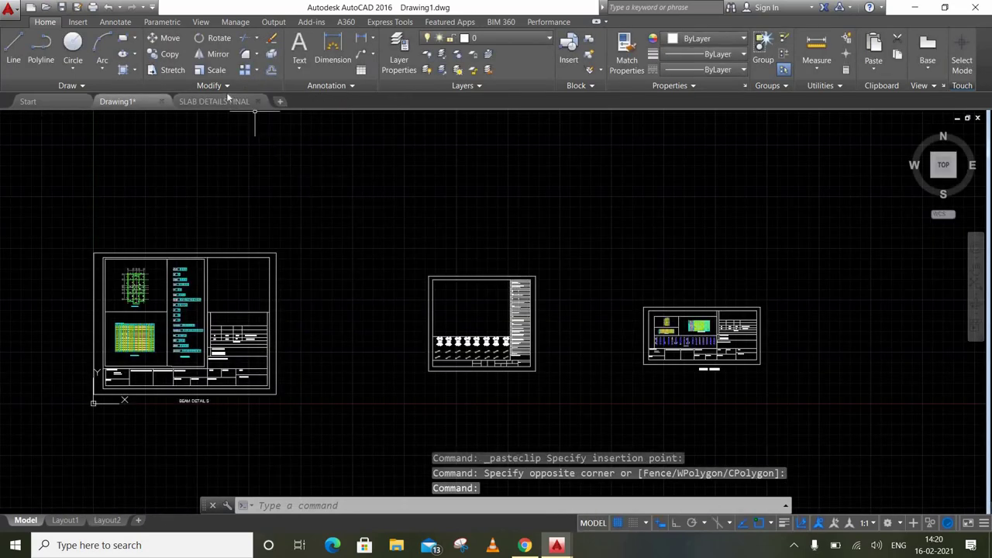
# - Window-select and cut the whole slab details sheet from SLAB DETAILS FINAL
pyautogui.click(224, 102)
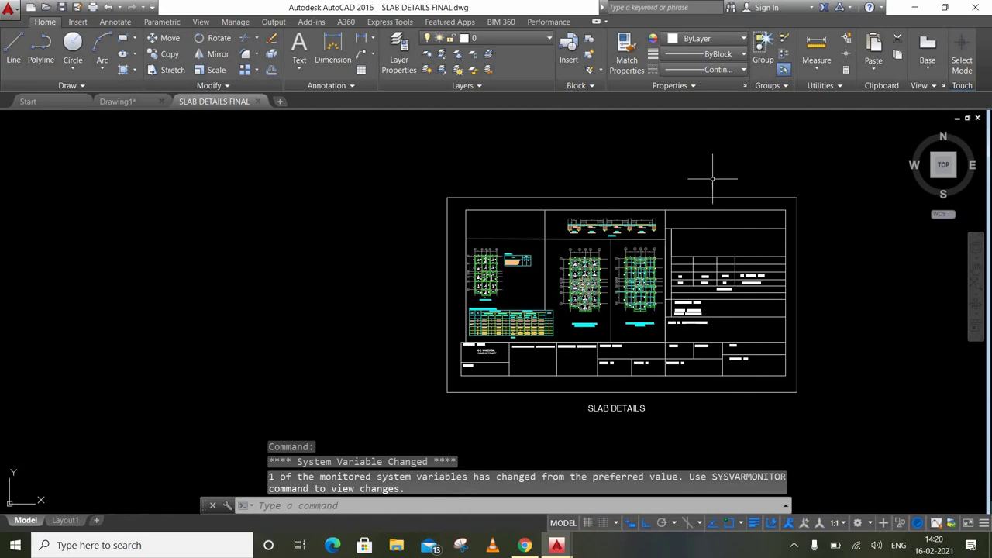
pyautogui.click(841, 165)
pyautogui.click(417, 420)
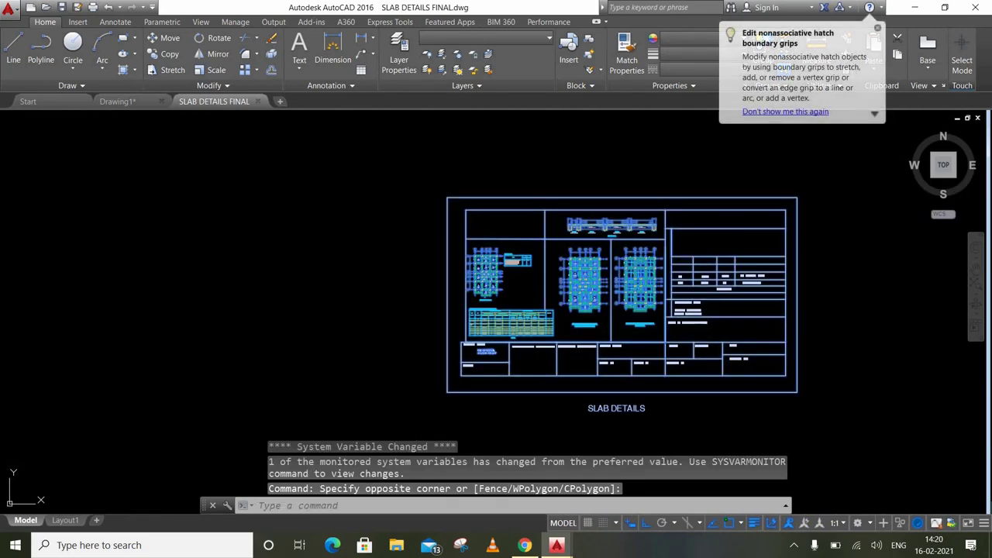
pyautogui.hotkey('ctrl', 'x')
# - Paste the slab sheet into Drawing1 to the right of the column sheet
pyautogui.click(119, 103)
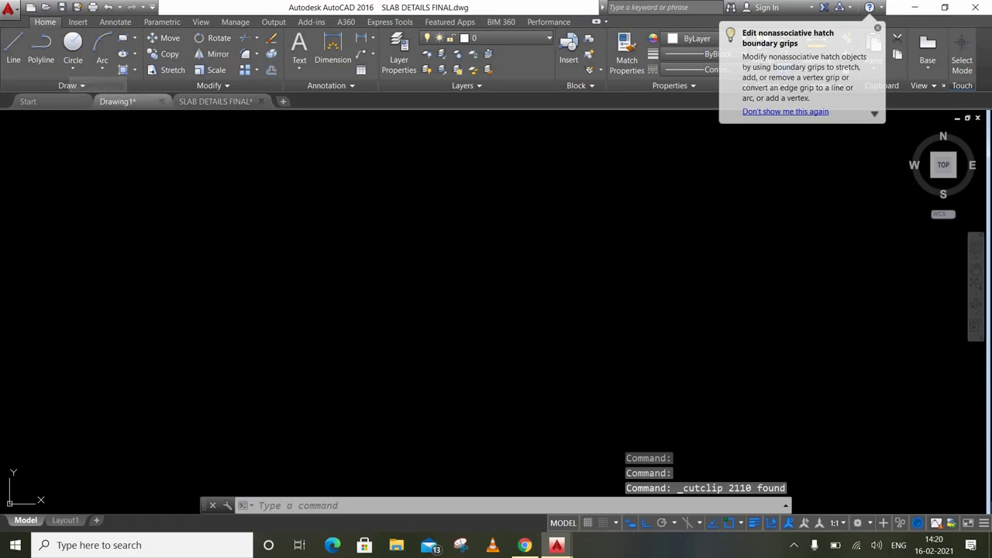
pyautogui.scroll(-3, 394, 288)
pyautogui.moveTo(628, 289); pyautogui.dragTo(514, 297, button='middle')
pyautogui.click(628, 283)
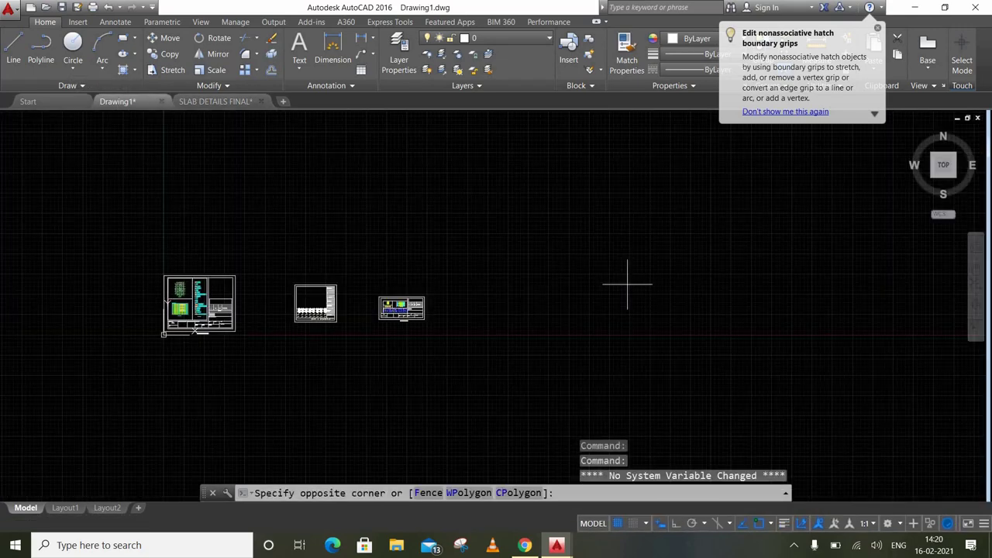
pyautogui.click(537, 360)
pyautogui.scroll(2, 458, 322)
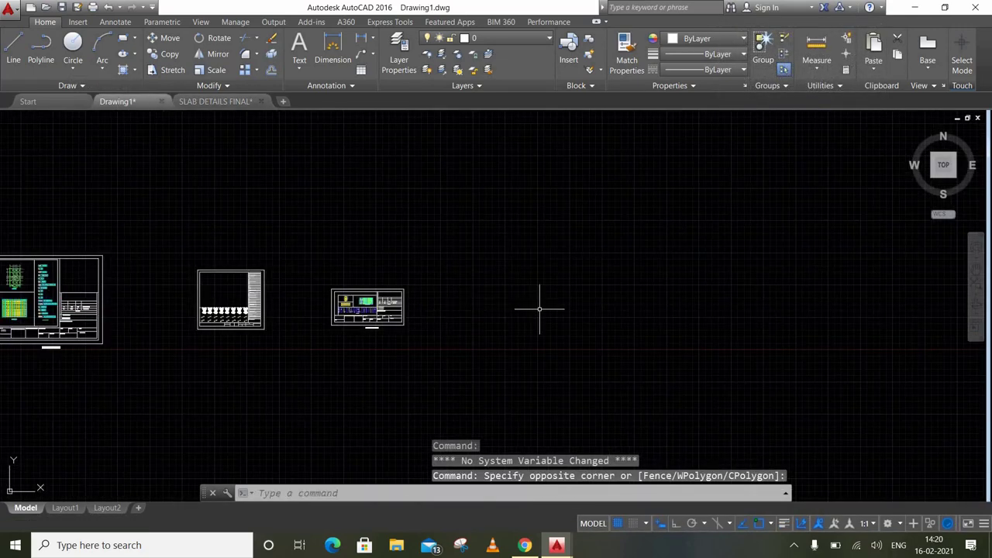
pyautogui.moveTo(589, 255); pyautogui.dragTo(530, 319)
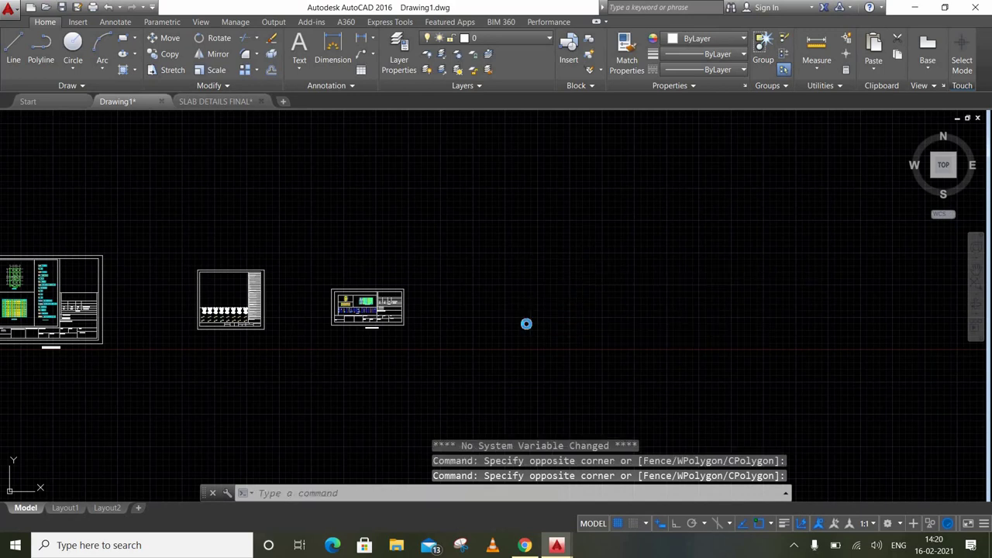
pyautogui.hotkey('ctrl', 'v')
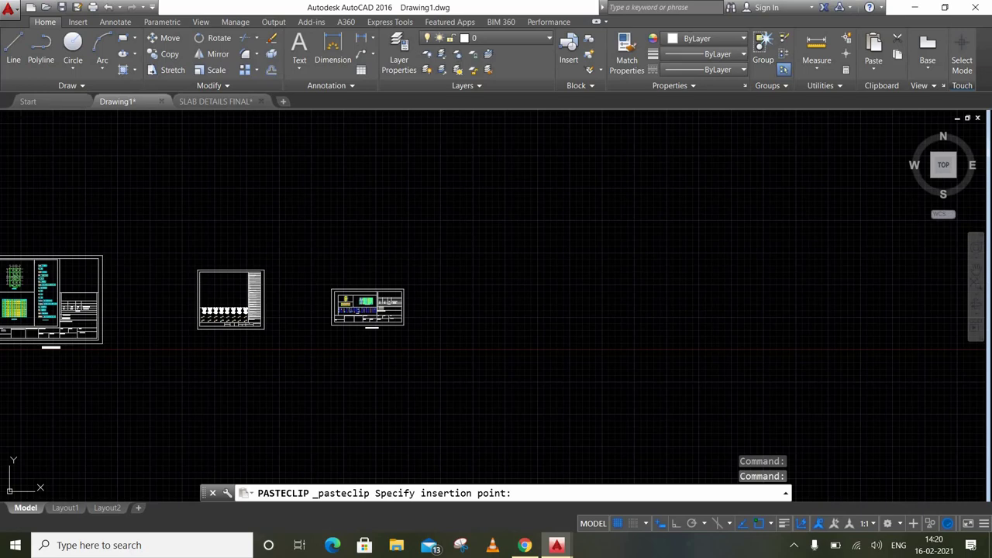
pyautogui.click(484, 317)
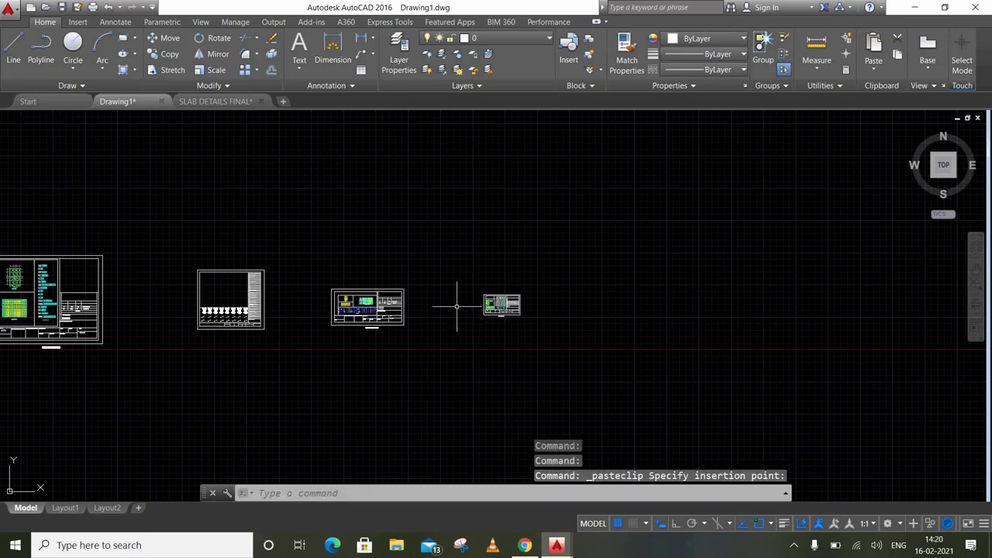
# - Close the SLAB DETAILS FINAL drawing without saving changes
pyautogui.scroll(5, 333, 304)
pyautogui.scroll(-2, 289, 302)
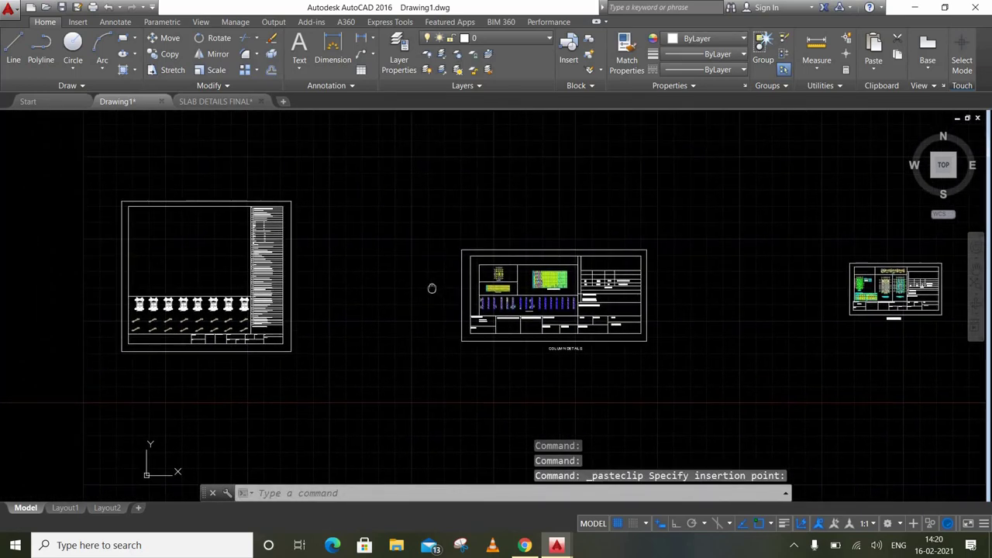
pyautogui.scroll(2, 288, 303)
pyautogui.scroll(2, 630, 283)
pyautogui.scroll(2, 632, 282)
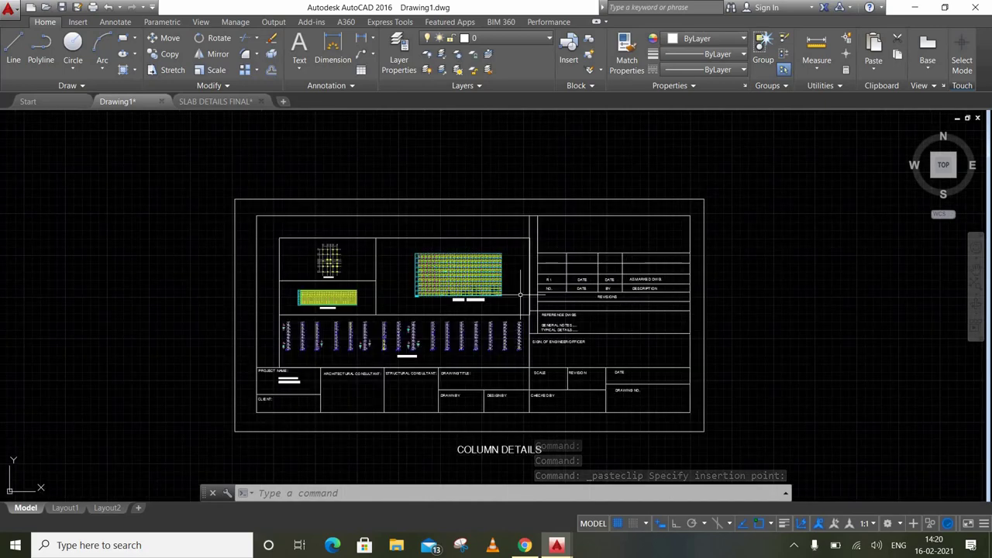
pyautogui.scroll(-5, 443, 292)
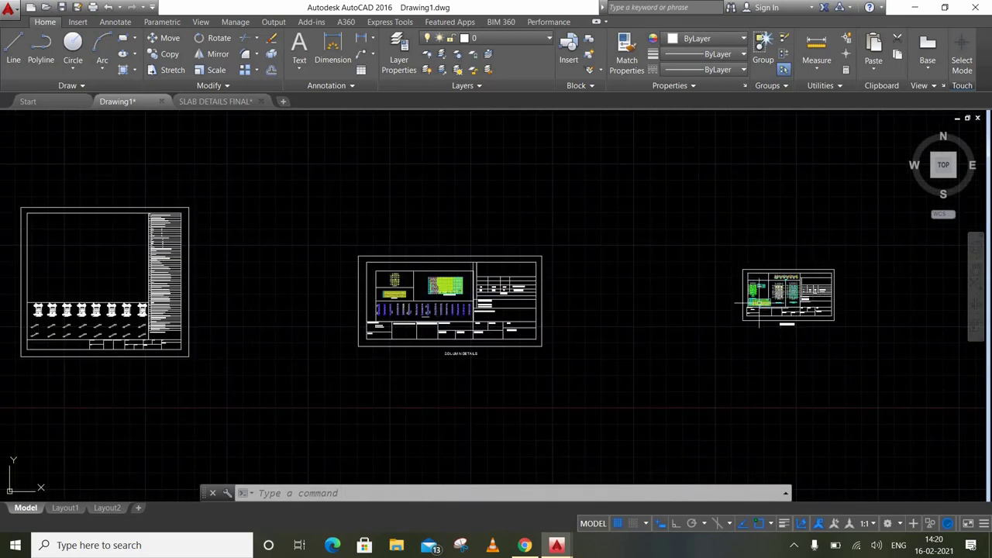
pyautogui.scroll(5, 802, 306)
pyautogui.scroll(3, 802, 306)
pyautogui.scroll(-6, 804, 310)
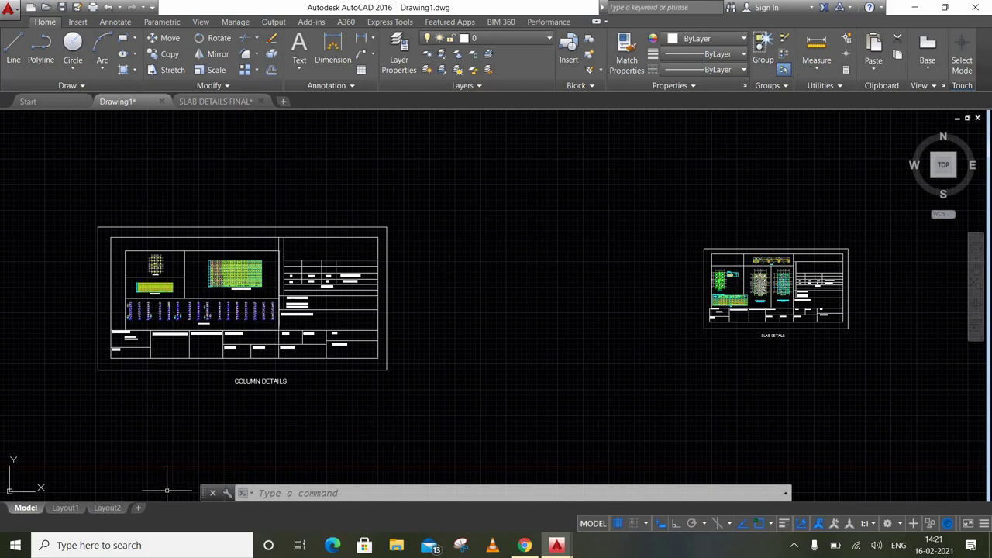
pyautogui.click(262, 102)
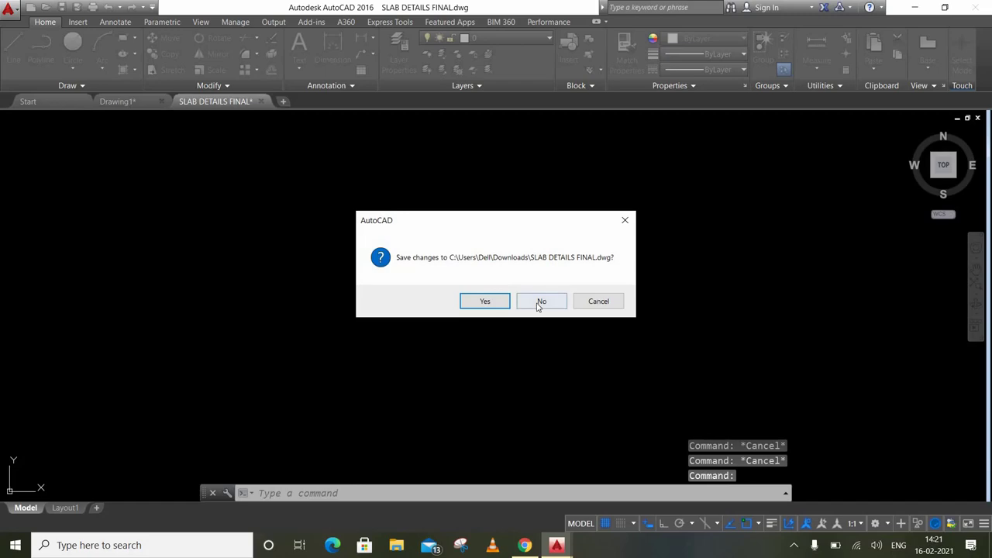
pyautogui.click(541, 302)
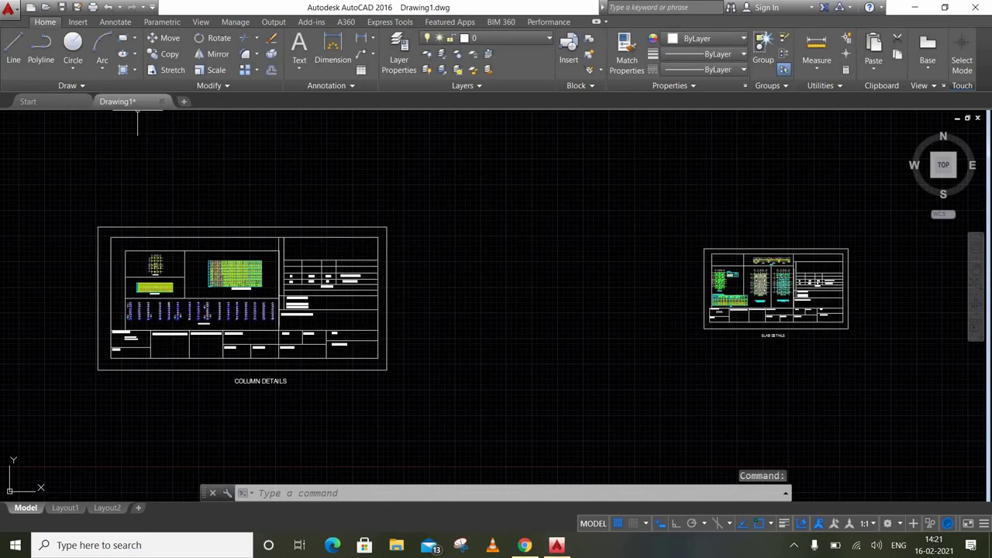
# - Zoom out to view all four detail sheets, then switch to the Layout1 paper layout
pyautogui.scroll(-2, 155, 205)
pyautogui.scroll(-4, 224, 225)
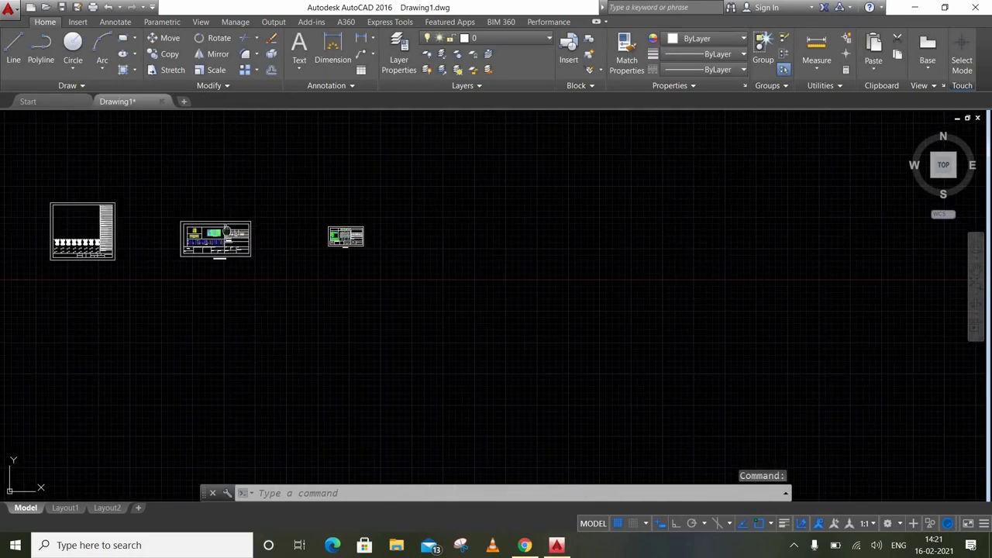
pyautogui.moveTo(225, 230); pyautogui.dragTo(535, 247, button='middle')
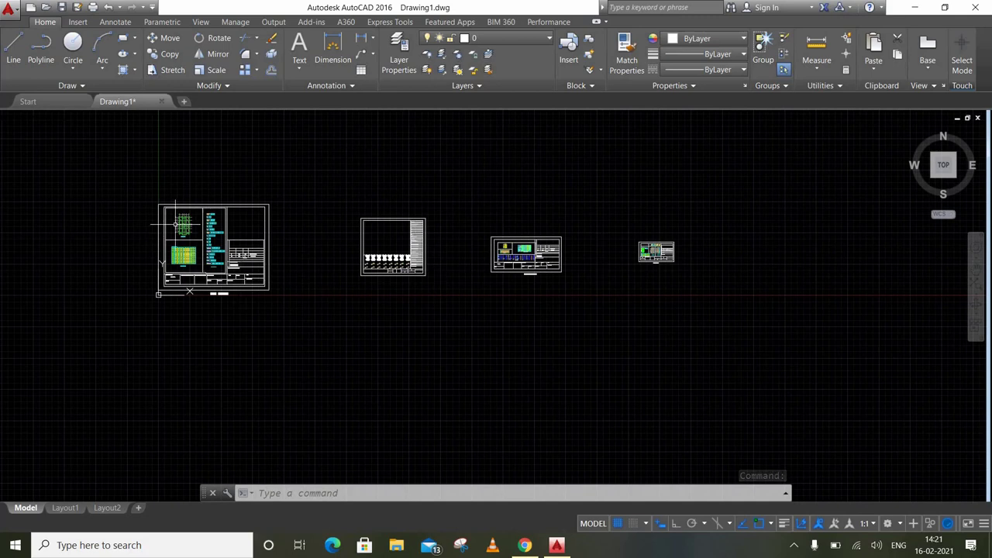
pyautogui.scroll(2, 175, 225)
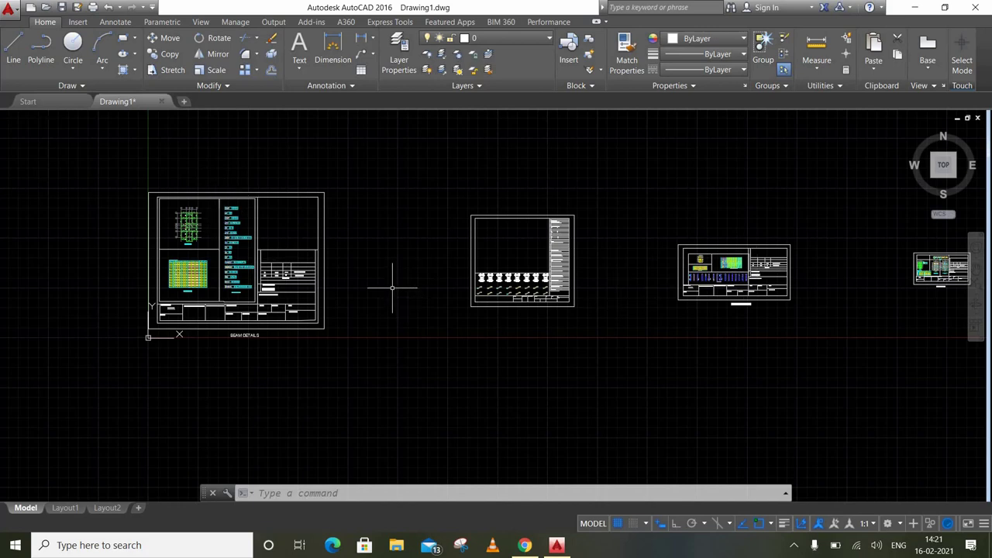
pyautogui.click(65, 509)
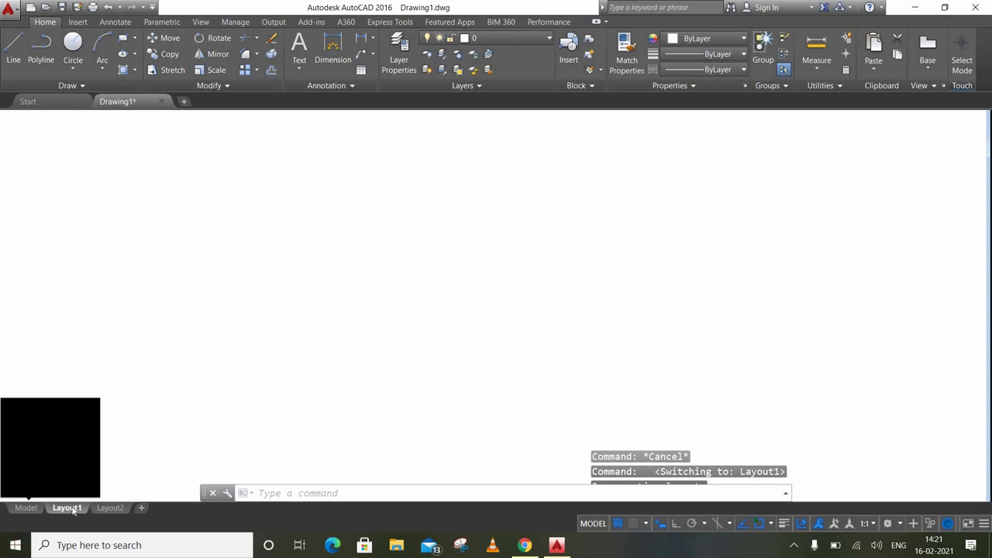
# - Frame the BEAM DETAILS sheet in Layout1's viewport, then return to paper space with PS
pyautogui.click(26, 508)
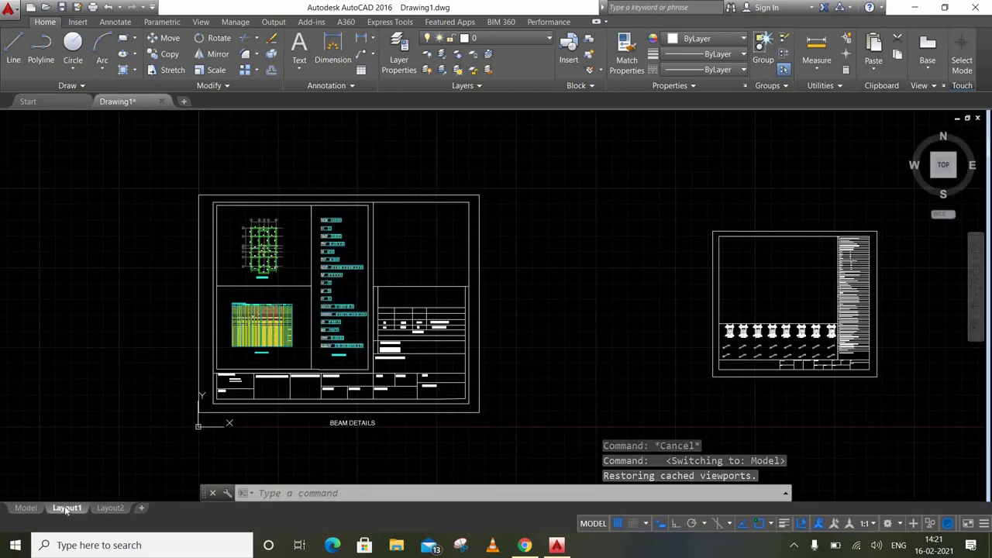
pyautogui.click(66, 509)
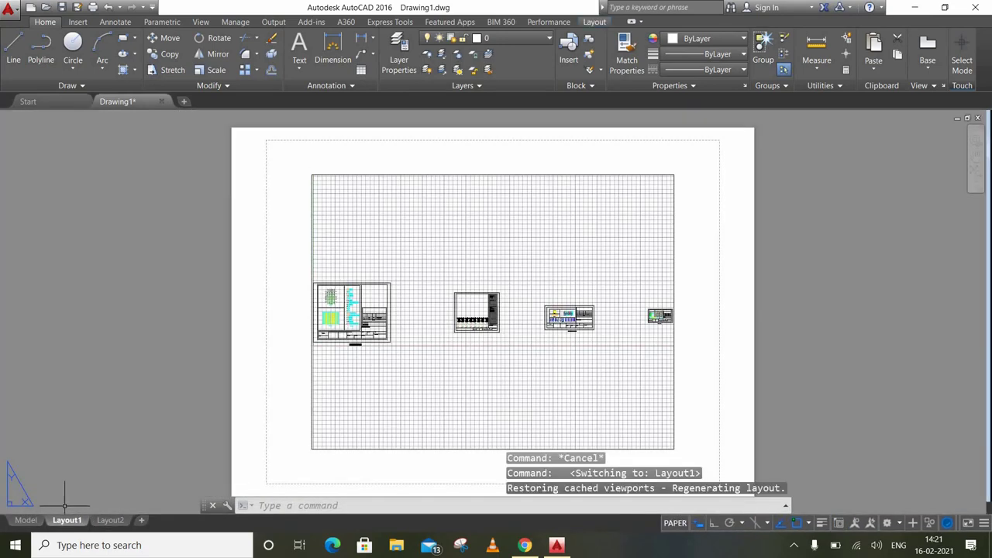
pyautogui.doubleClick(394, 379)
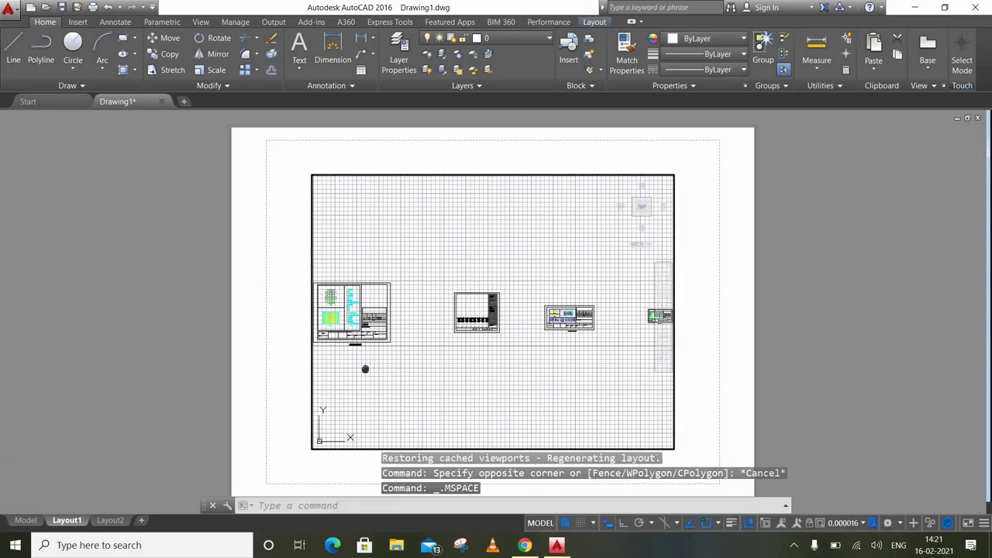
pyautogui.moveTo(365, 369); pyautogui.dragTo(485, 379, button='middle')
pyautogui.scroll(1, 489, 329)
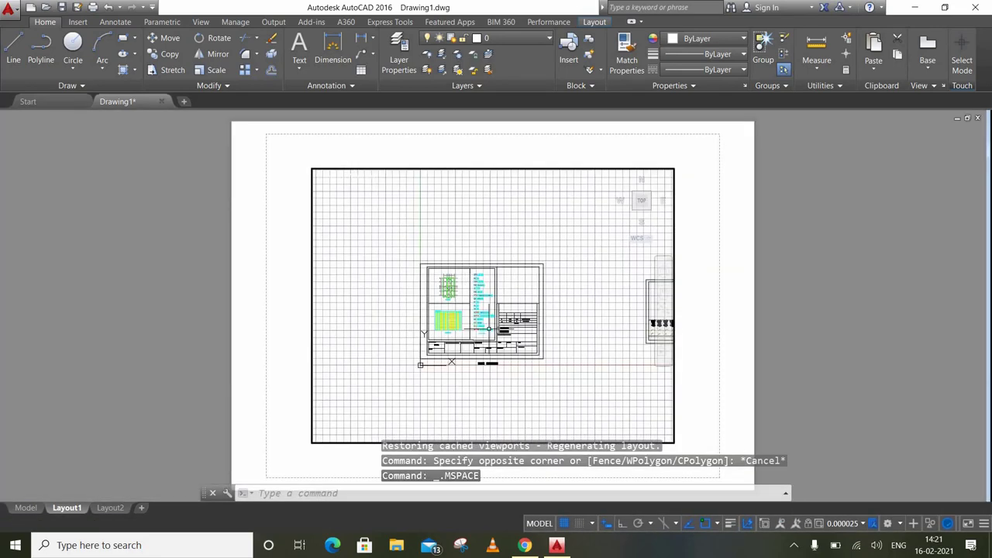
pyautogui.scroll(1, 489, 328)
pyautogui.scroll(1, 489, 329)
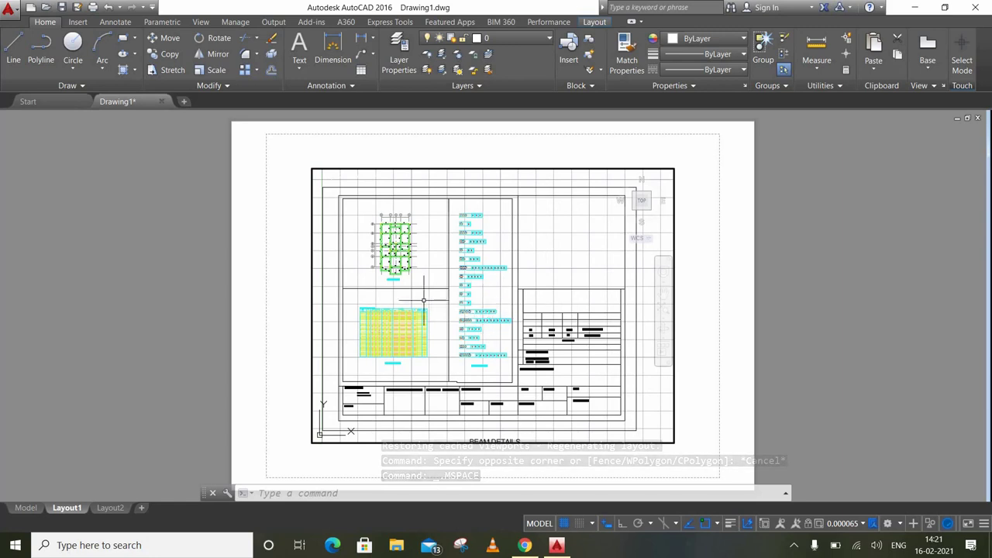
pyautogui.moveTo(492, 374); pyautogui.dragTo(501, 368, button='middle')
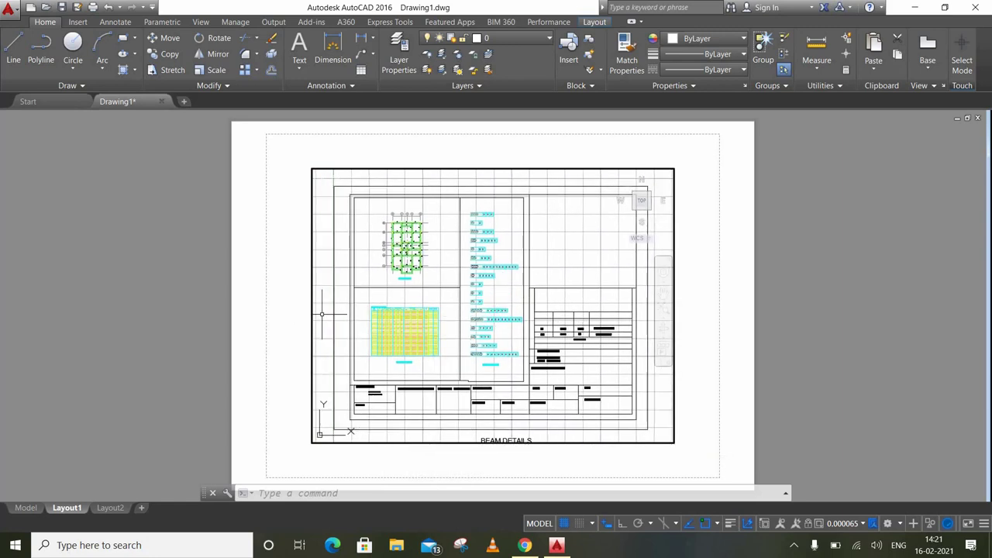
pyautogui.write('ps')
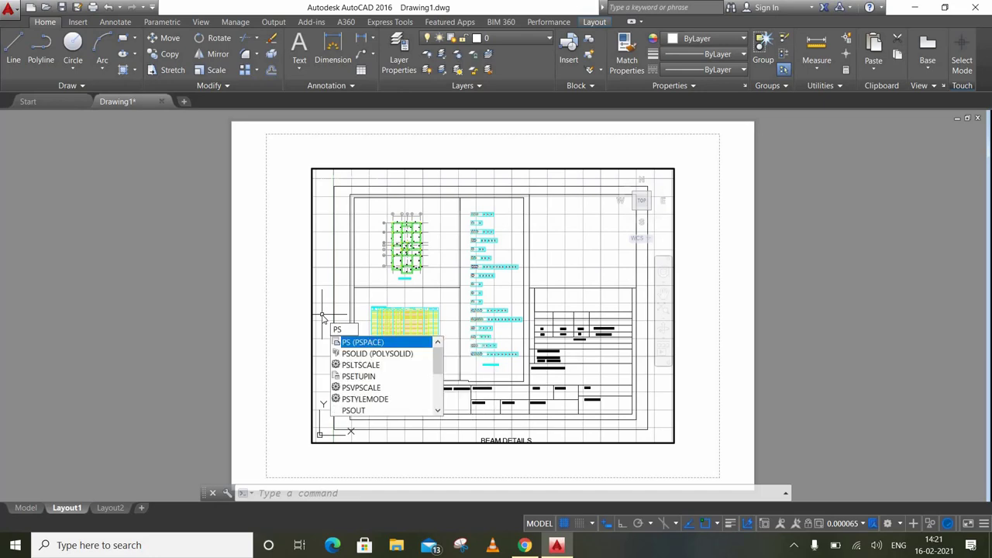
pyautogui.press('Return')
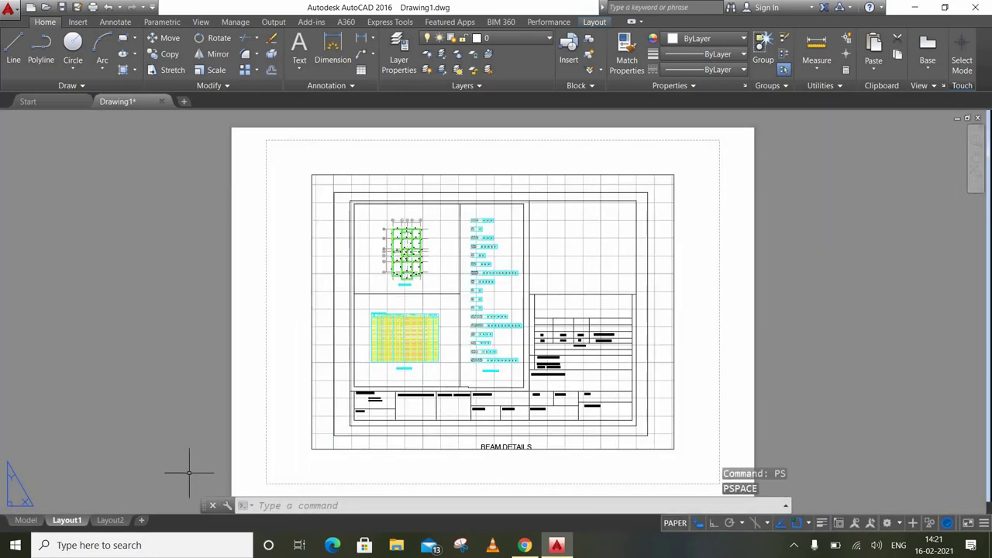
pyautogui.moveTo(67, 508)
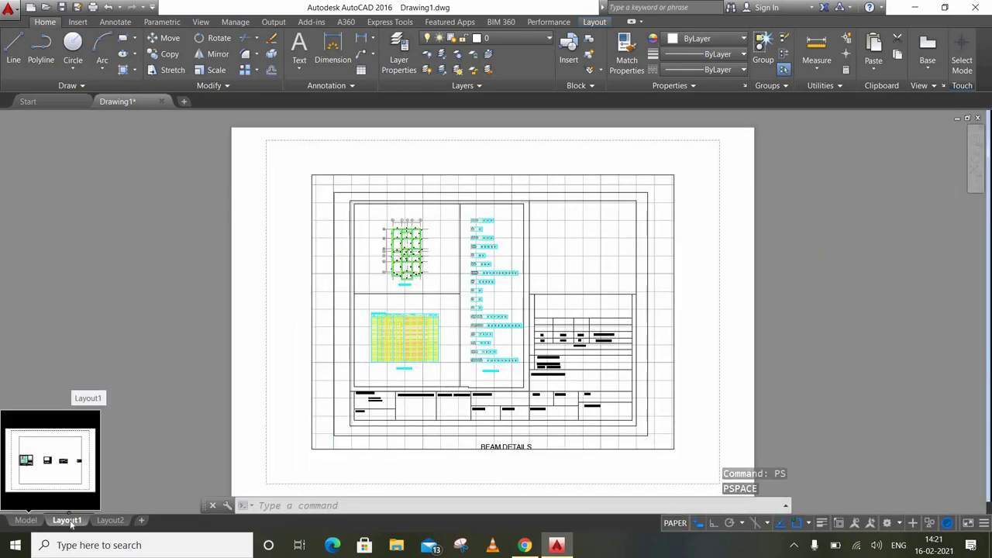
# - Rename Layout1 to beam
pyautogui.rightClick(69, 521)
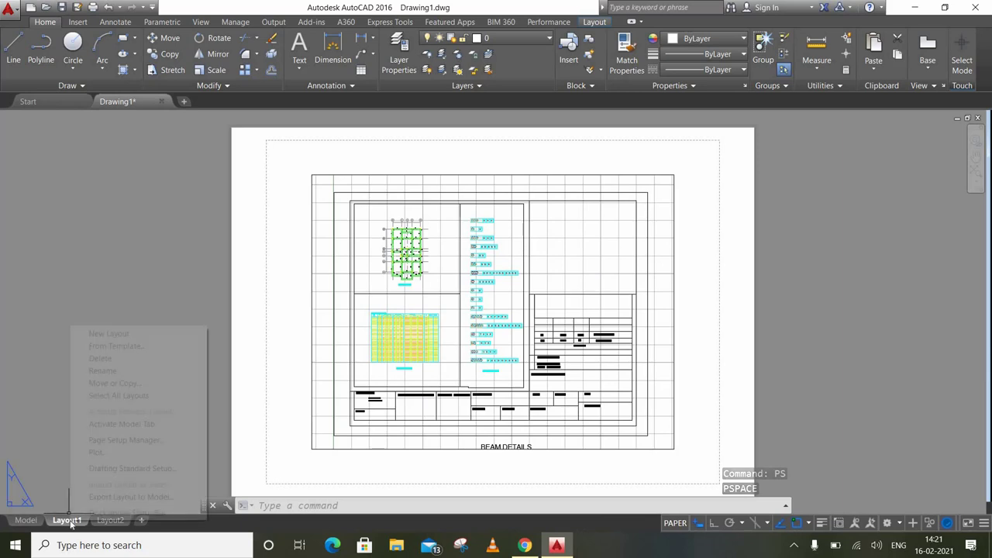
pyautogui.click(114, 372)
pyautogui.write('B')
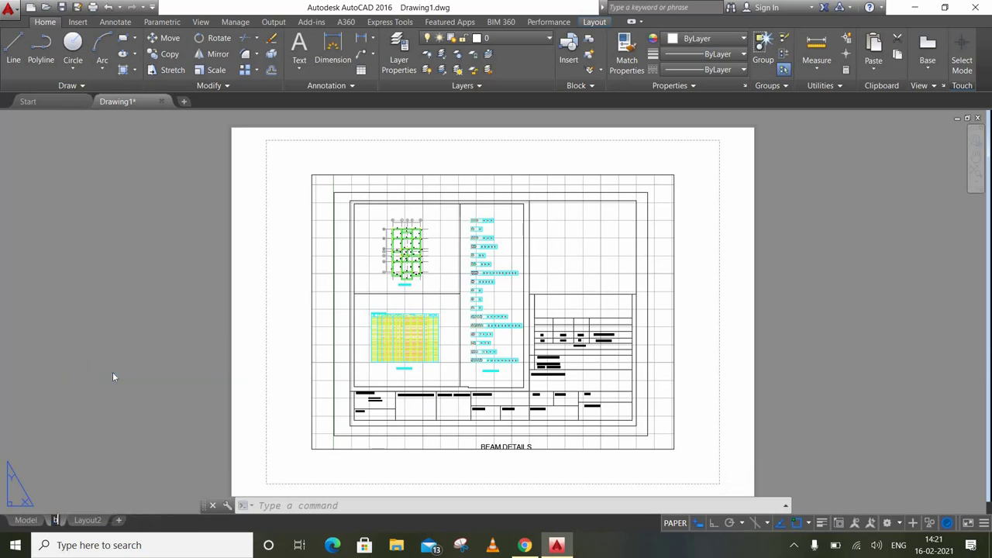
pyautogui.write('eam')
pyautogui.press('Return')
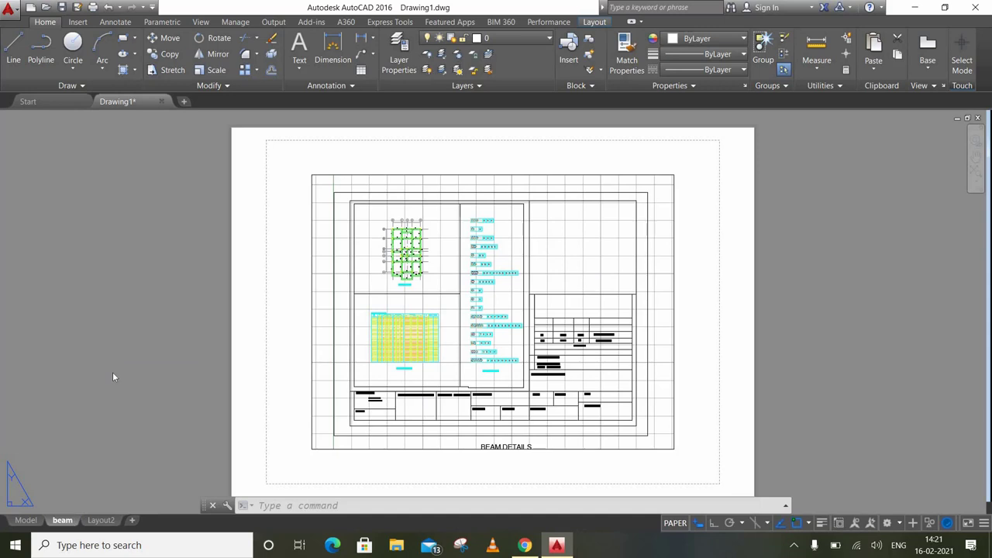
pyautogui.click(104, 521)
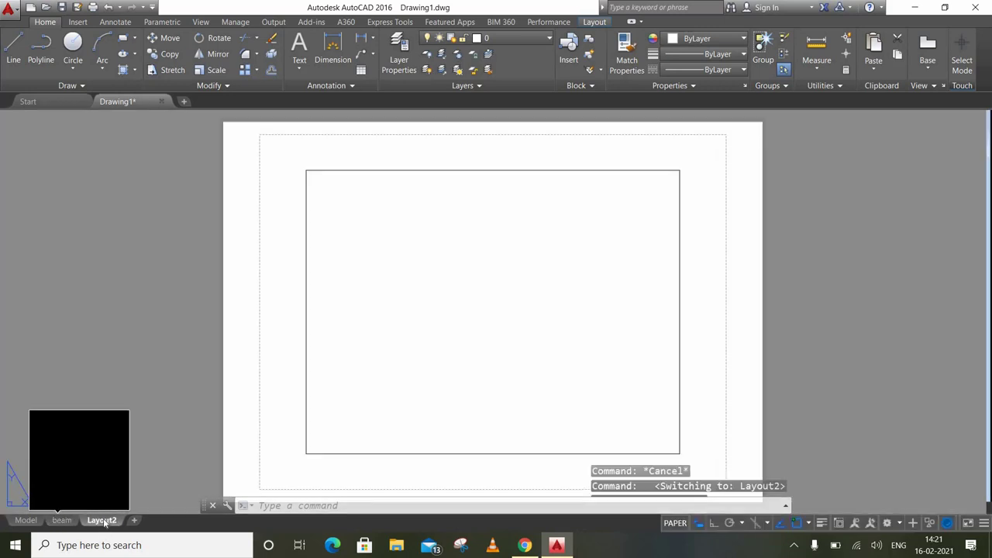
# - Zoom and pan Layout2's viewport to centre the staircase drawing
pyautogui.doubleClick(390, 400)
pyautogui.click(395, 397)
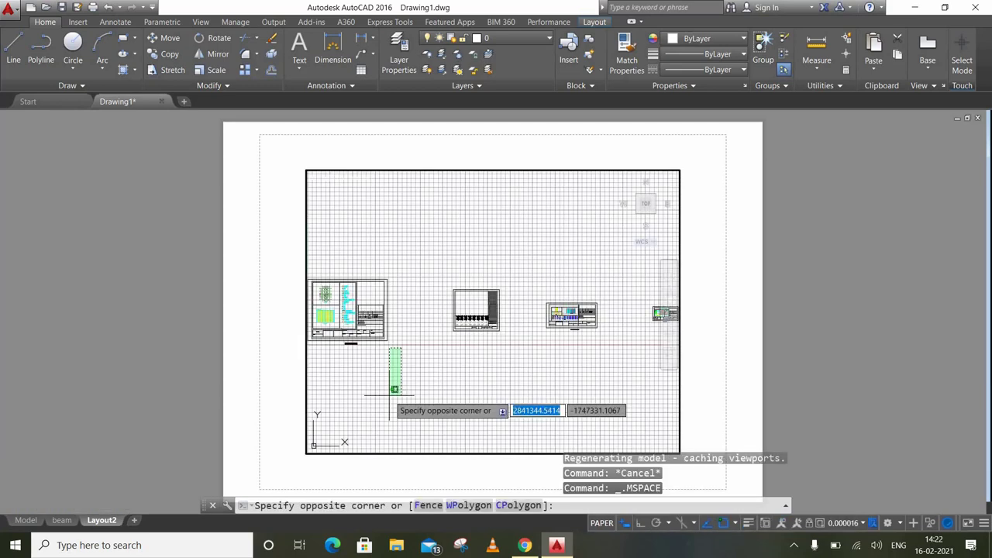
pyautogui.scroll(2, 460, 310)
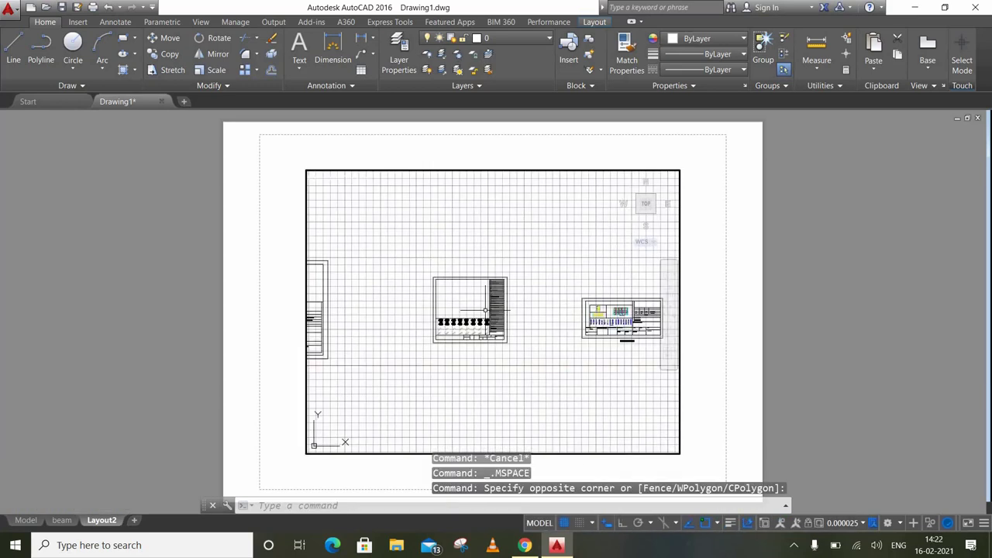
pyautogui.scroll(3, 481, 312)
pyautogui.scroll(2, 483, 319)
pyautogui.moveTo(482, 319); pyautogui.dragTo(558, 325, button='middle')
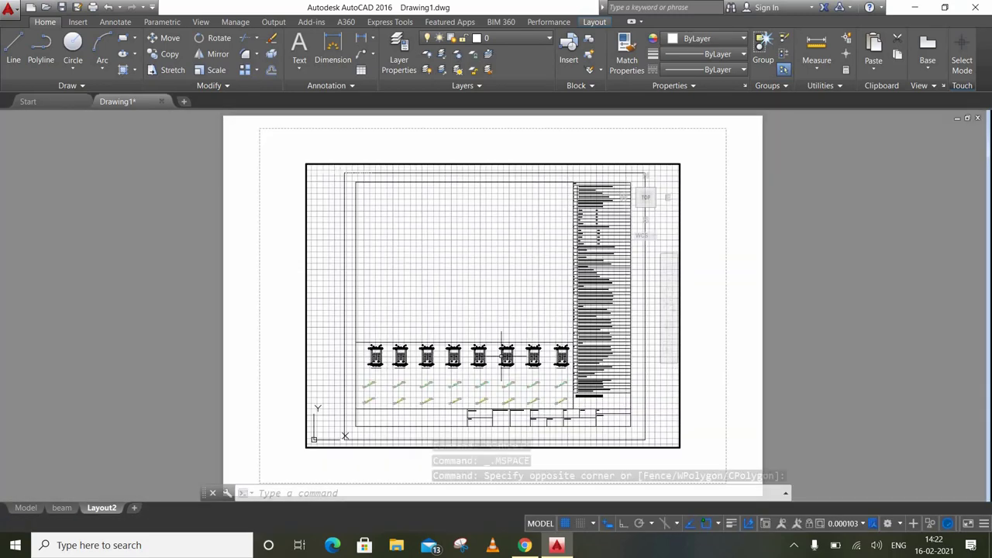
# - Rename Layout2 to Stairs
pyautogui.rightClick(100, 508)
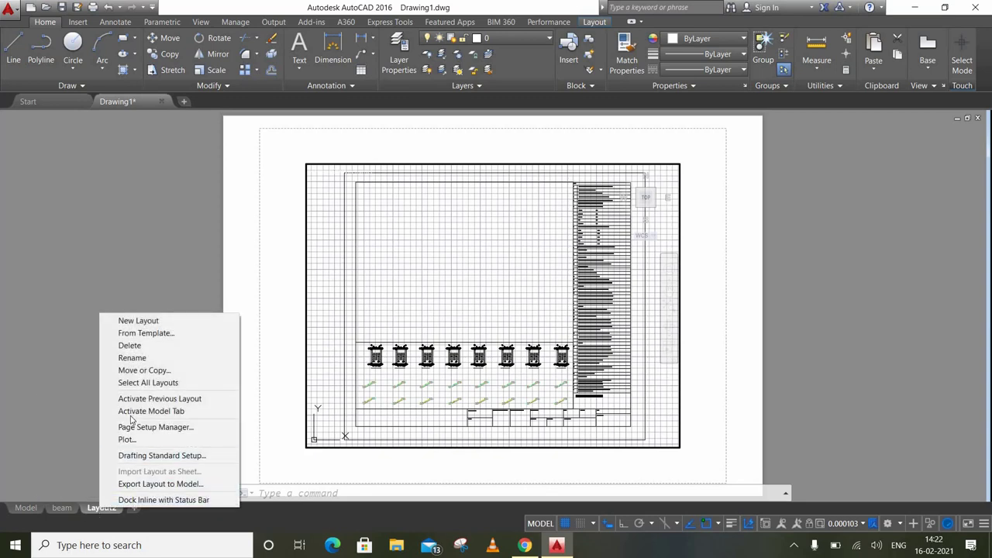
pyautogui.click(136, 358)
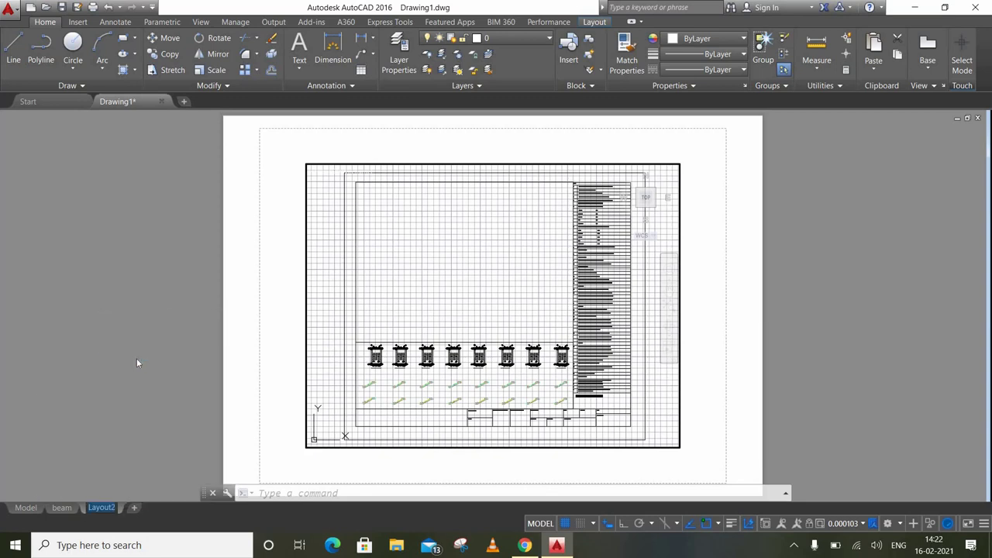
pyautogui.write('Sta')
pyautogui.write('irs')
pyautogui.press('Return')
# - Add a third layout and zoom its viewport to the column details sheet
pyautogui.click(126, 508)
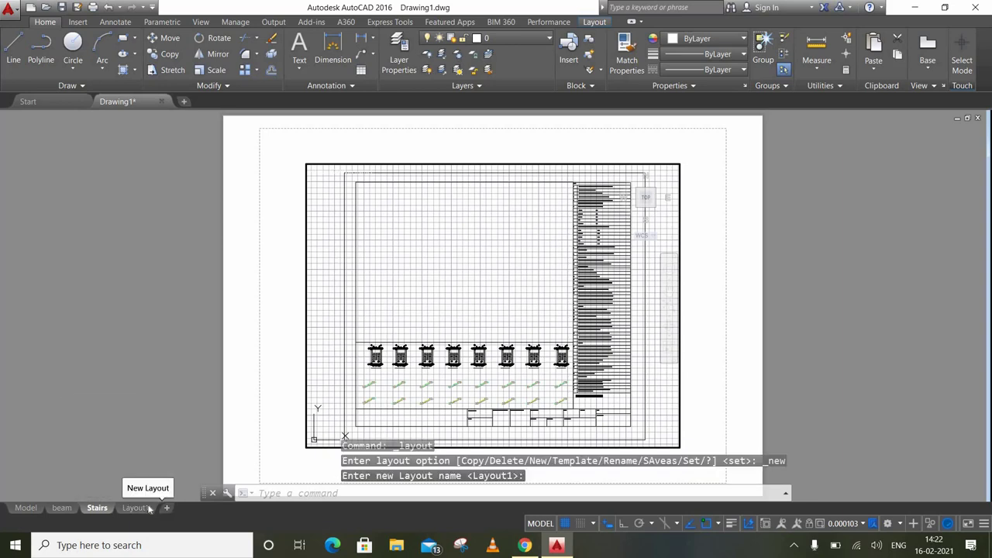
pyautogui.click(143, 508)
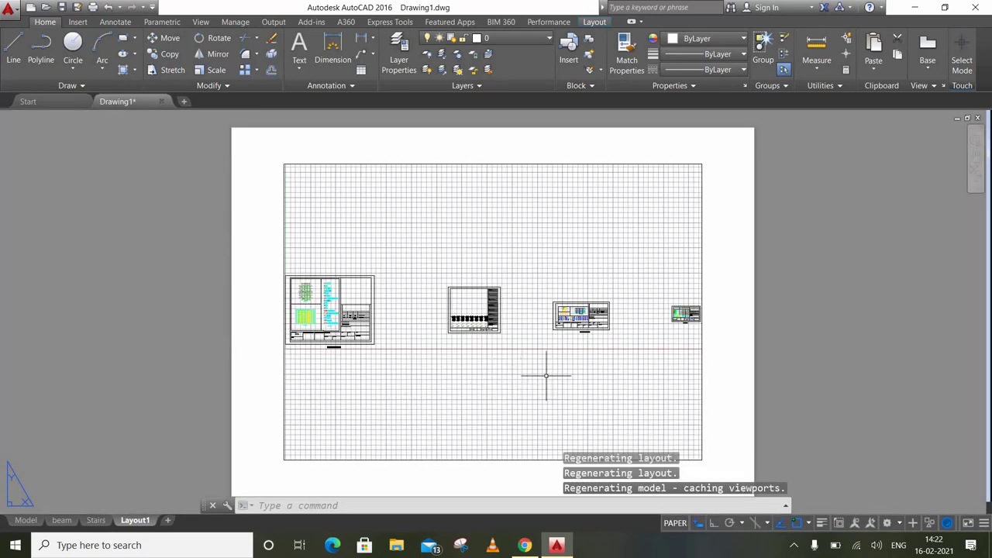
pyautogui.doubleClick(546, 376)
pyautogui.scroll(4, 601, 311)
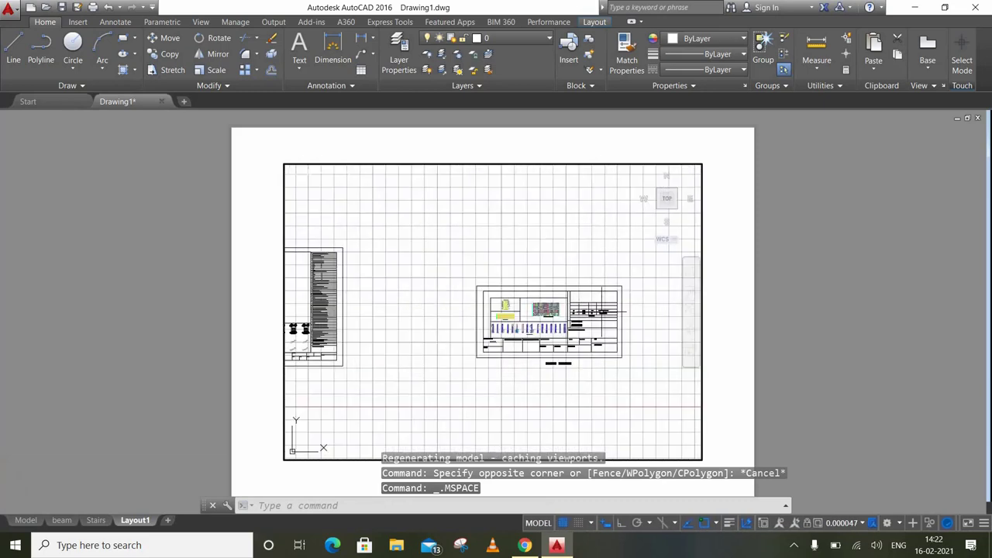
pyautogui.scroll(2, 602, 312)
pyautogui.scroll(2, 602, 314)
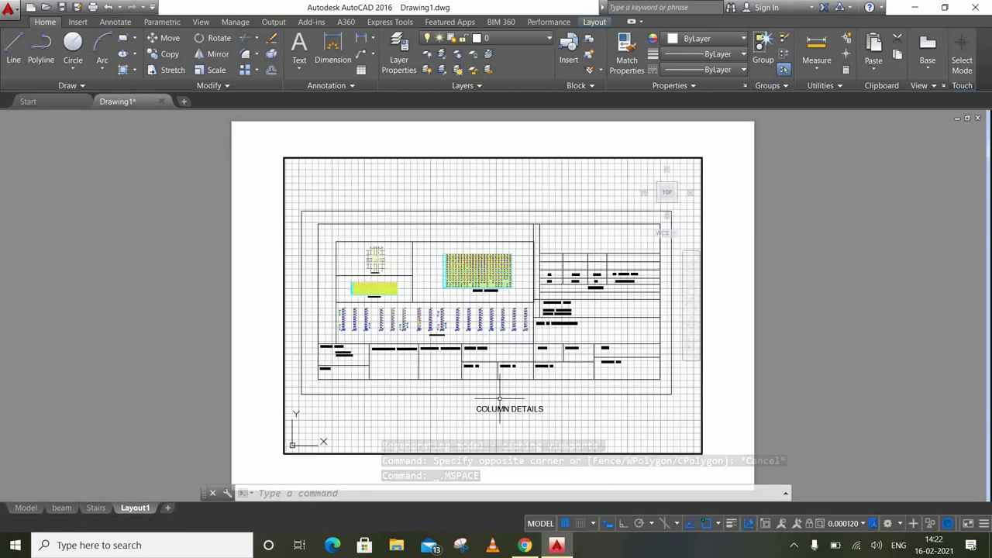
# - Rename the third layout to Column and add a fourth layout
pyautogui.rightClick(147, 512)
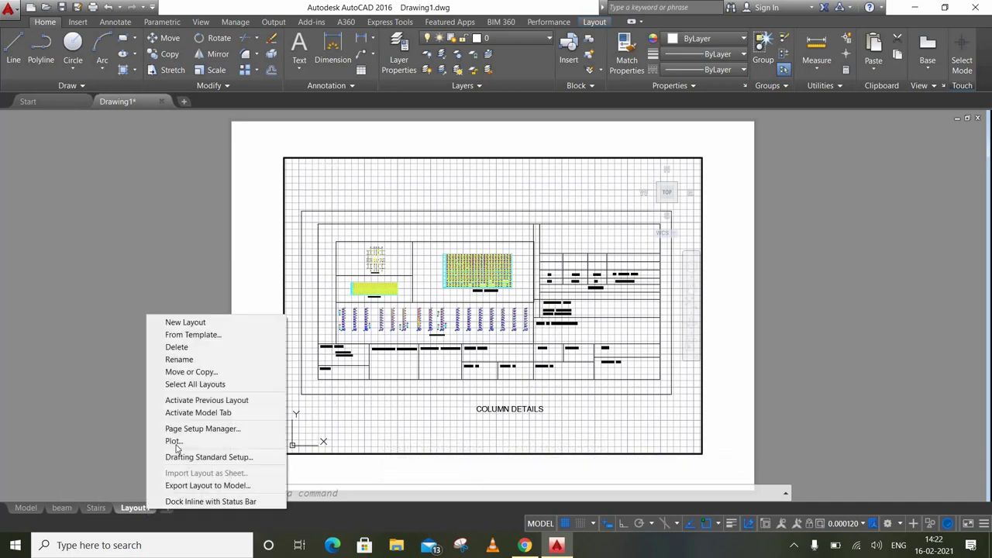
pyautogui.click(193, 360)
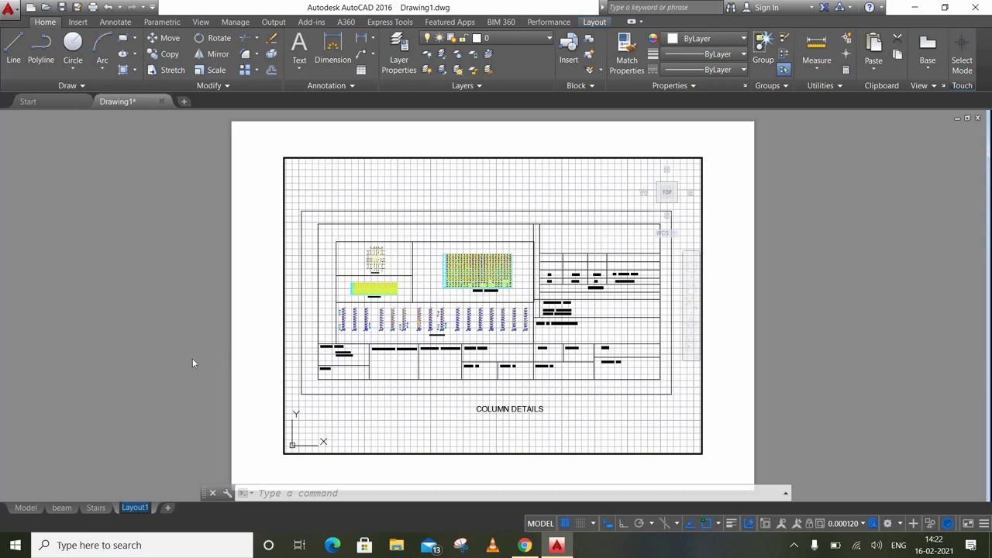
pyautogui.write('C')
pyautogui.write('olumn')
pyautogui.press('Return')
pyautogui.click(166, 508)
# - In the newest layout, pan and zoom the viewport until the SLAB DETAILS sheet fills it
pyautogui.click(179, 508)
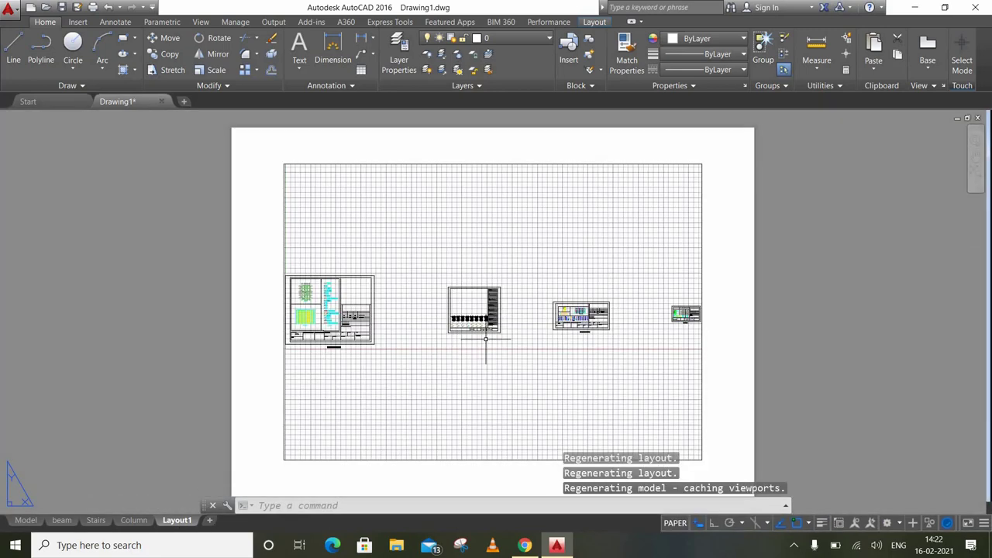
pyautogui.doubleClick(523, 394)
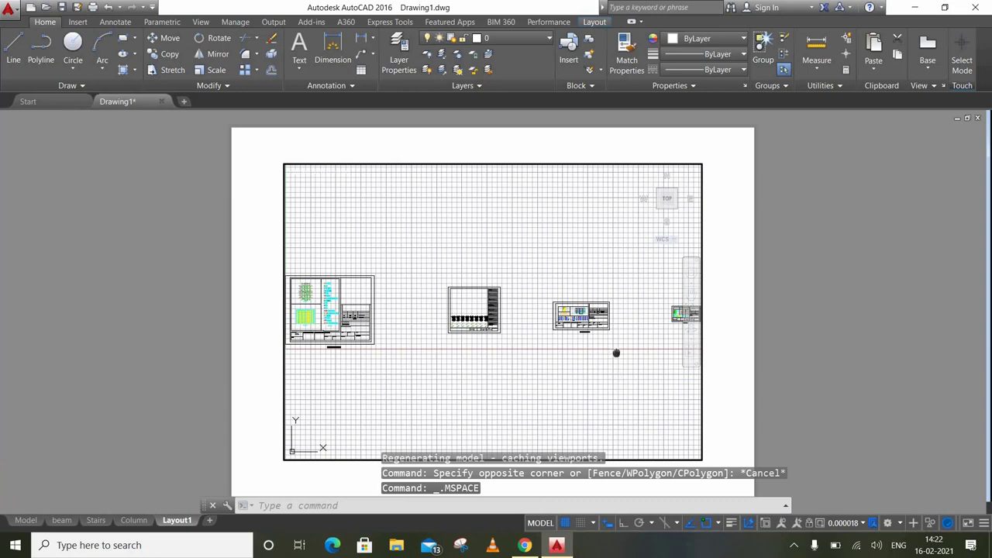
pyautogui.scroll(2, 620, 349)
pyautogui.moveTo(620, 350); pyautogui.dragTo(540, 359, button='middle')
pyautogui.scroll(-2, 548, 355)
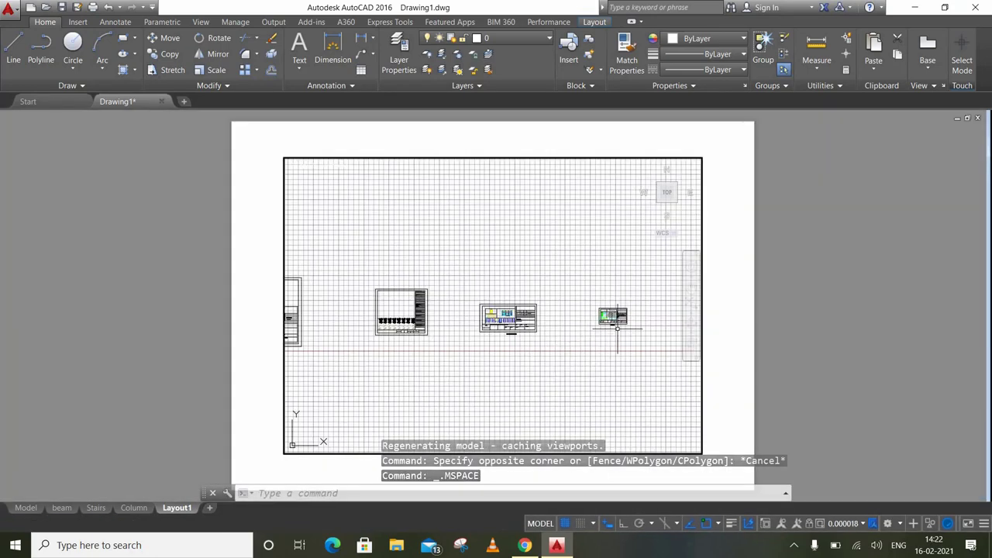
pyautogui.scroll(3, 610, 333)
pyautogui.scroll(4, 614, 331)
pyautogui.moveTo(614, 331); pyautogui.dragTo(551, 401, button='middle')
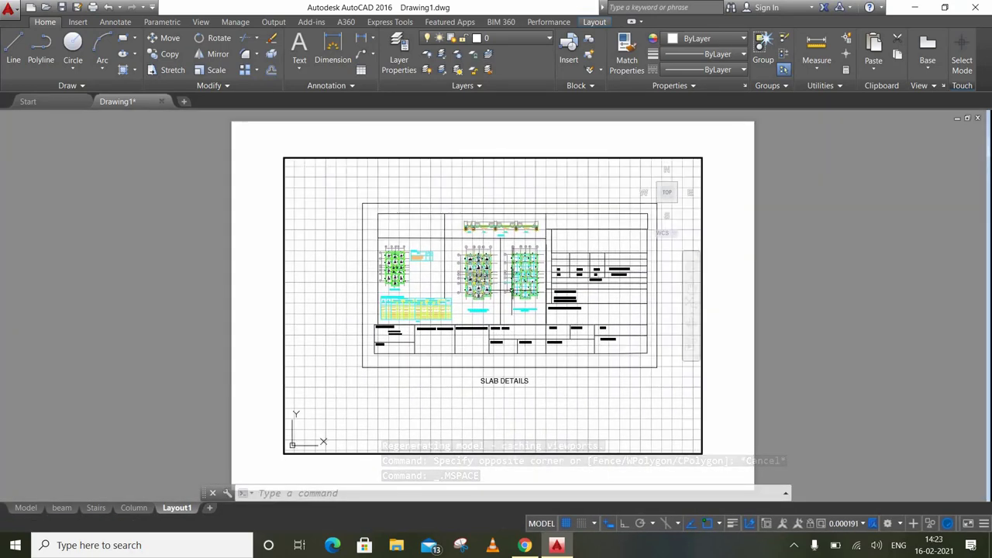
pyautogui.scroll(3, 506, 296)
pyautogui.scroll(2, 506, 296)
pyautogui.scroll(-2, 506, 297)
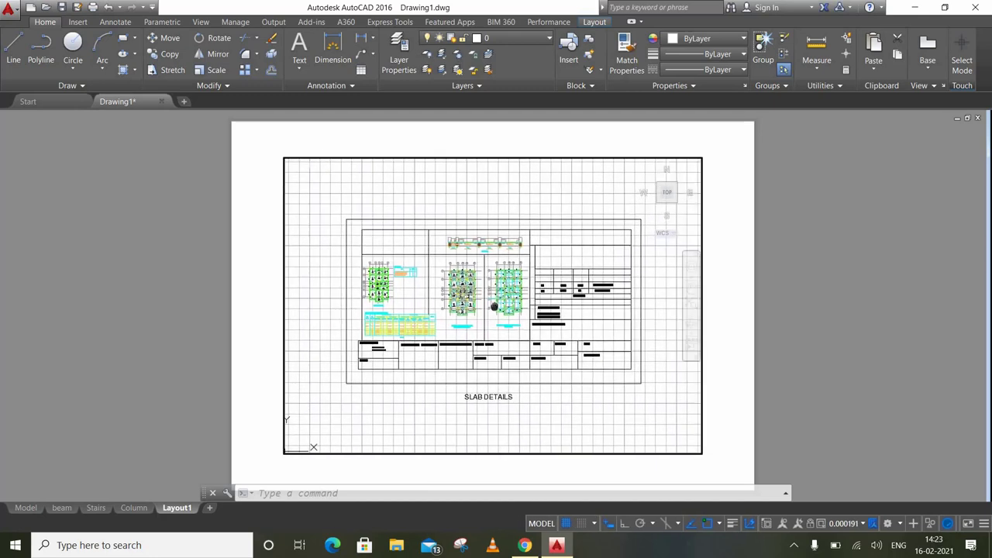
pyautogui.scroll(2, 496, 305)
pyautogui.scroll(-2, 494, 306)
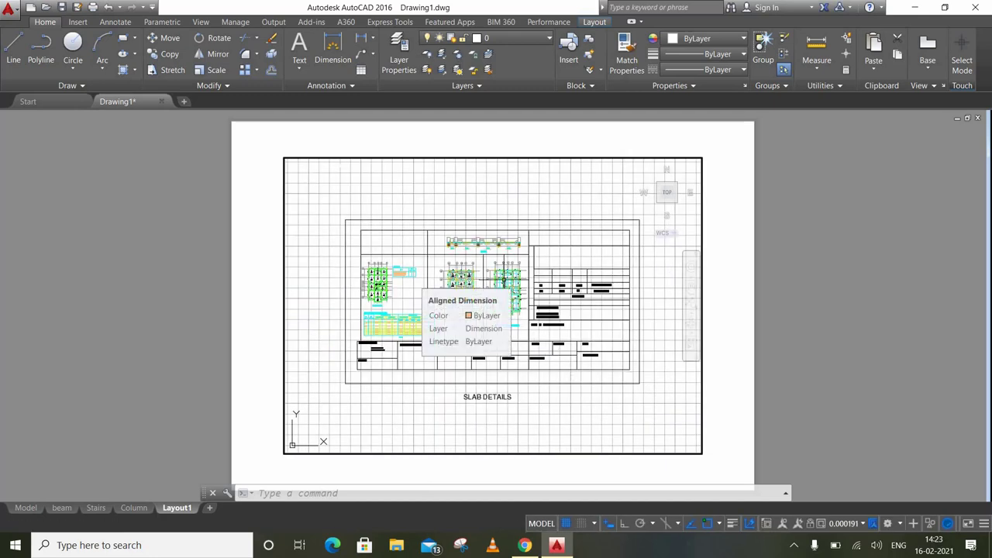
# - Rename the fourth layout to Slab, then check the beam layout and return to Slab
pyautogui.rightClick(175, 510)
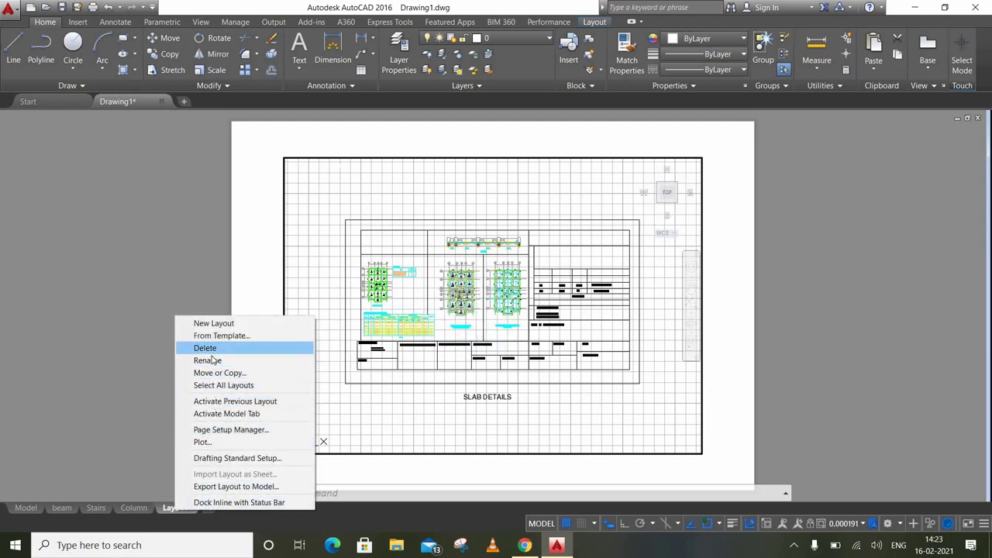
pyautogui.click(214, 360)
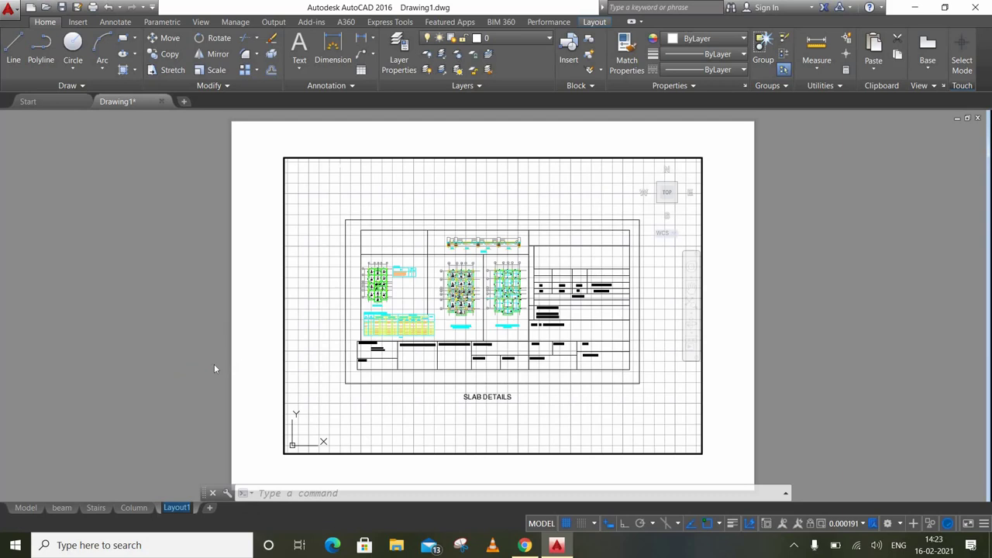
pyautogui.write('Slab')
pyautogui.press('Return')
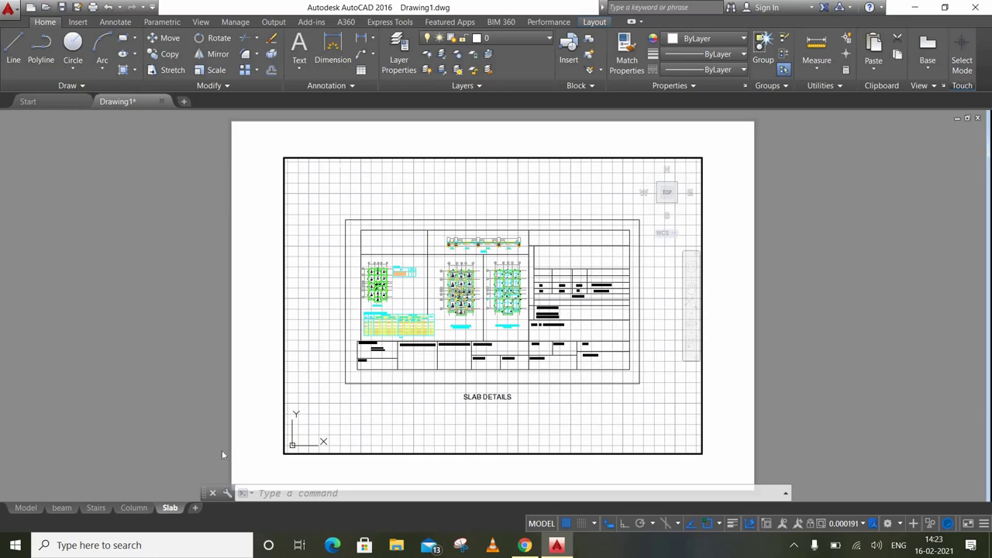
pyautogui.click(63, 509)
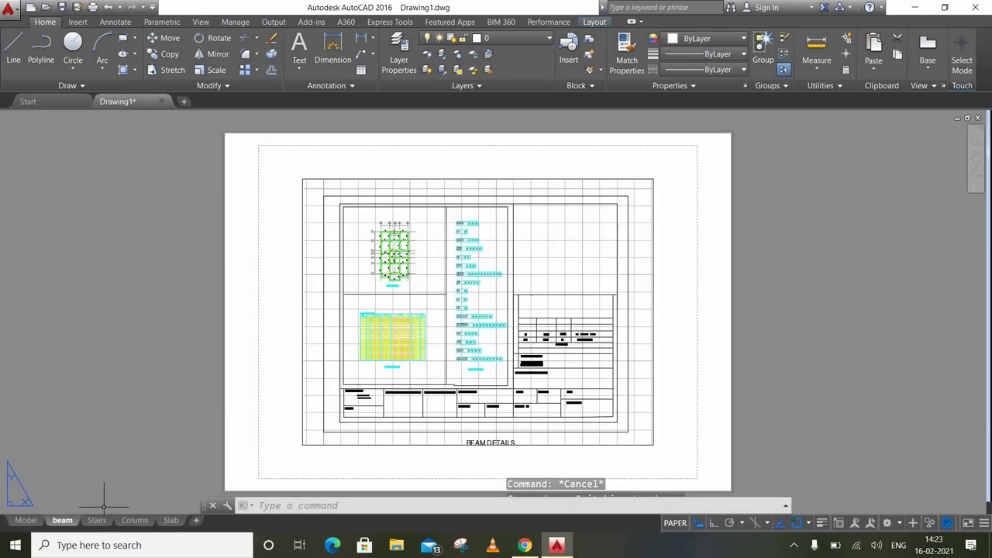
pyautogui.click(171, 520)
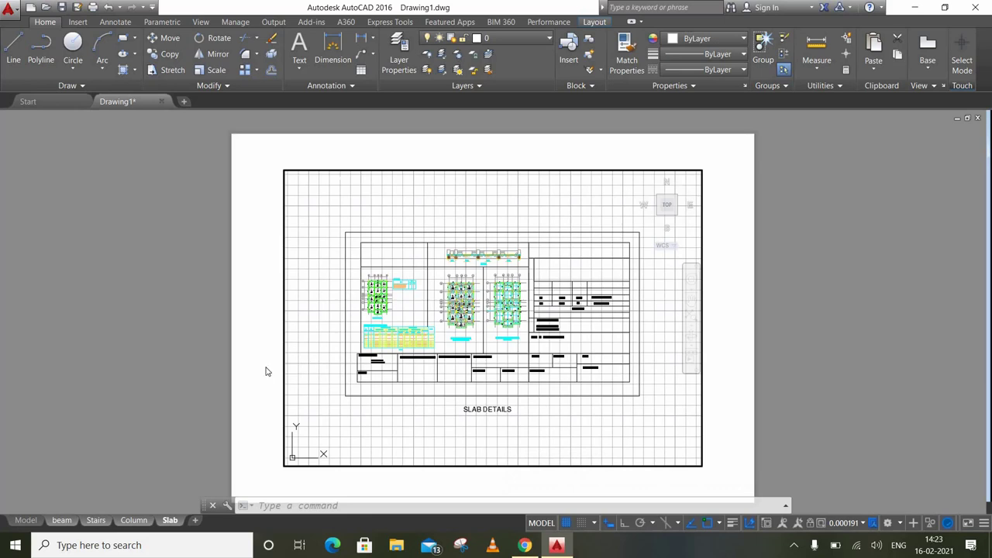
# - Run the PUBLISH command via the pu alias to open the Publish dialog
pyautogui.click(324, 507)
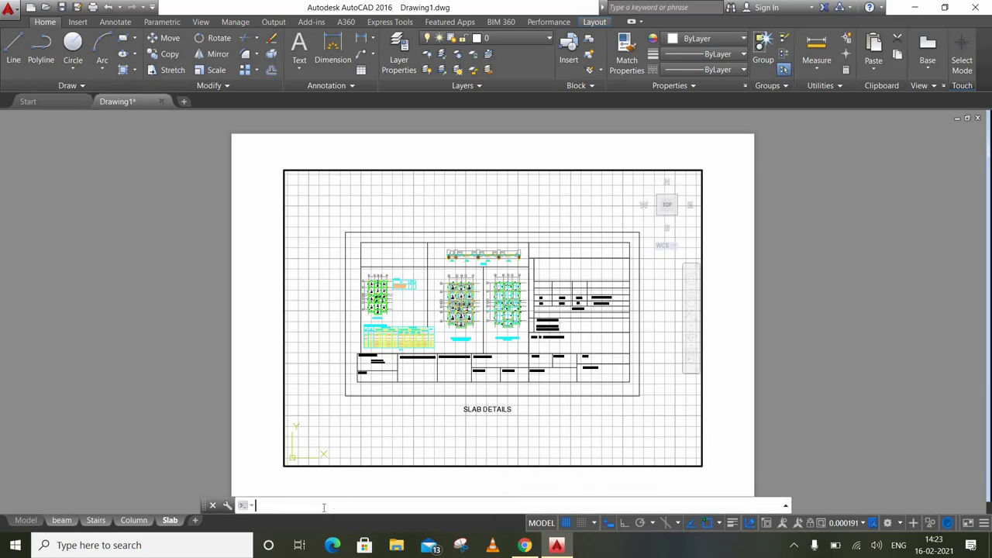
pyautogui.write('pu')
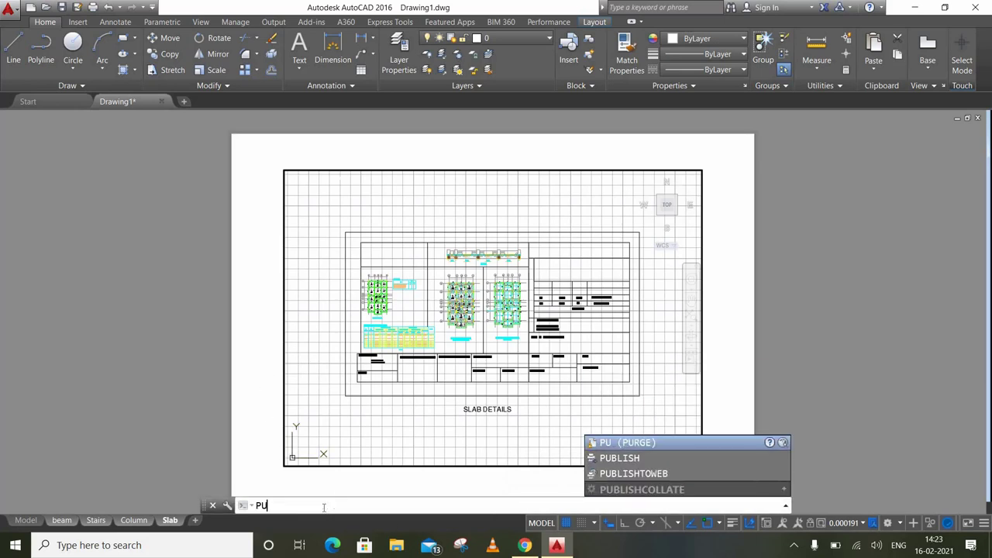
pyautogui.click(630, 459)
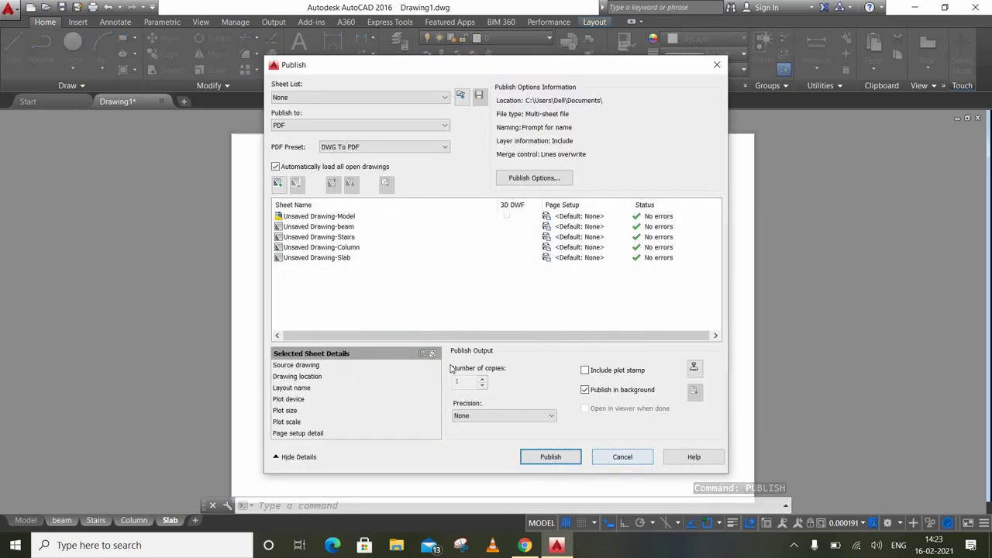
# - Keep PDF output with the DWG To PDF preset and remove the Model sheet from the publish list
pyautogui.click(358, 126)
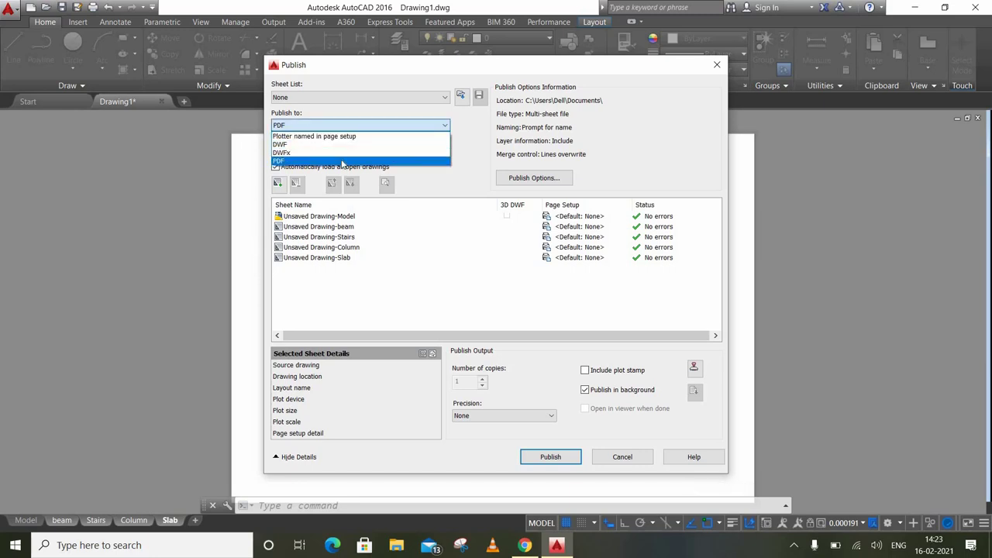
pyautogui.click(343, 161)
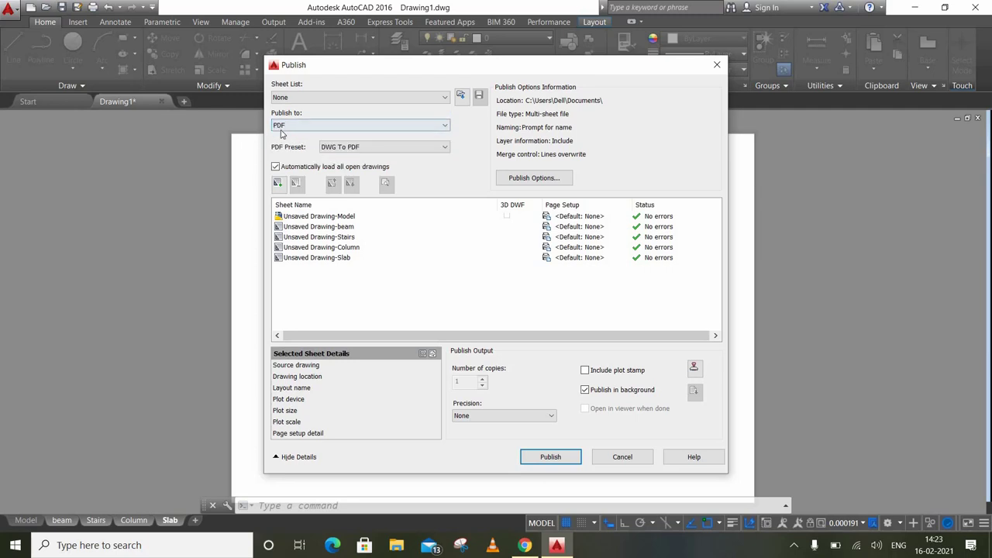
pyautogui.click(350, 147)
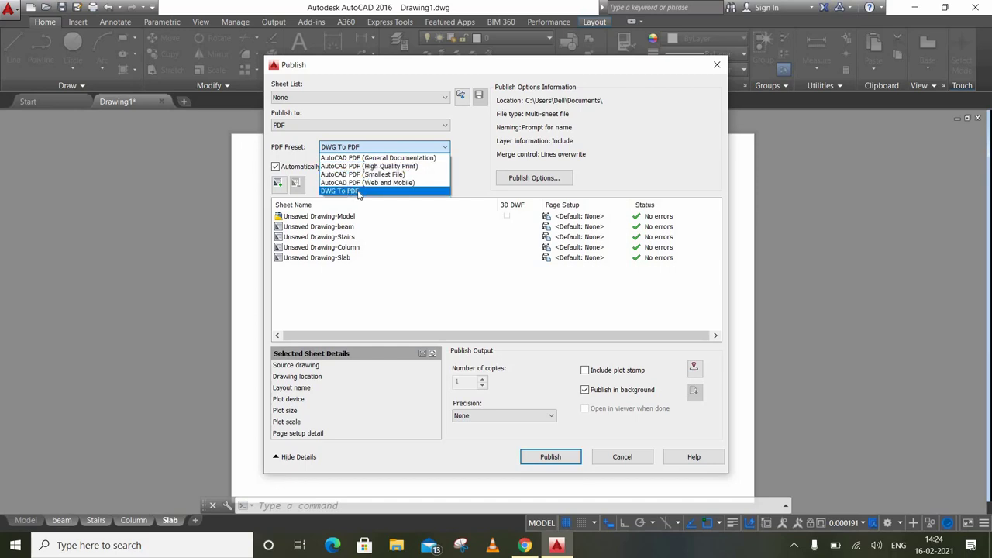
pyautogui.click(359, 191)
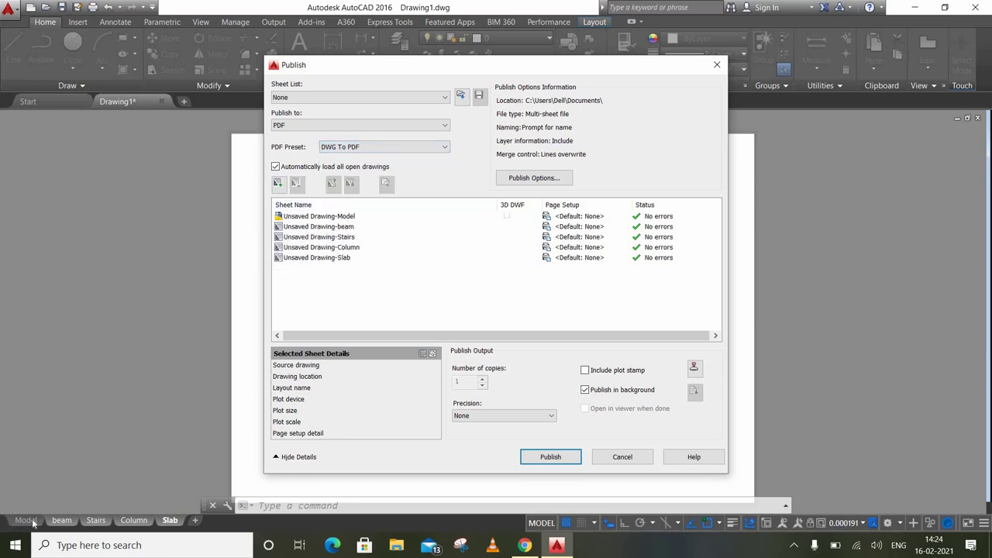
pyautogui.click(321, 220)
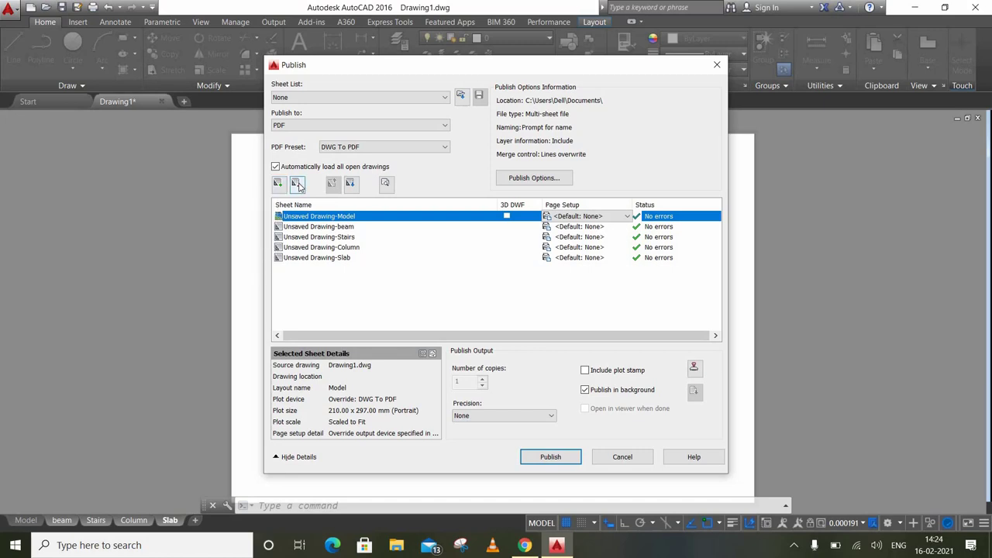
pyautogui.click(297, 183)
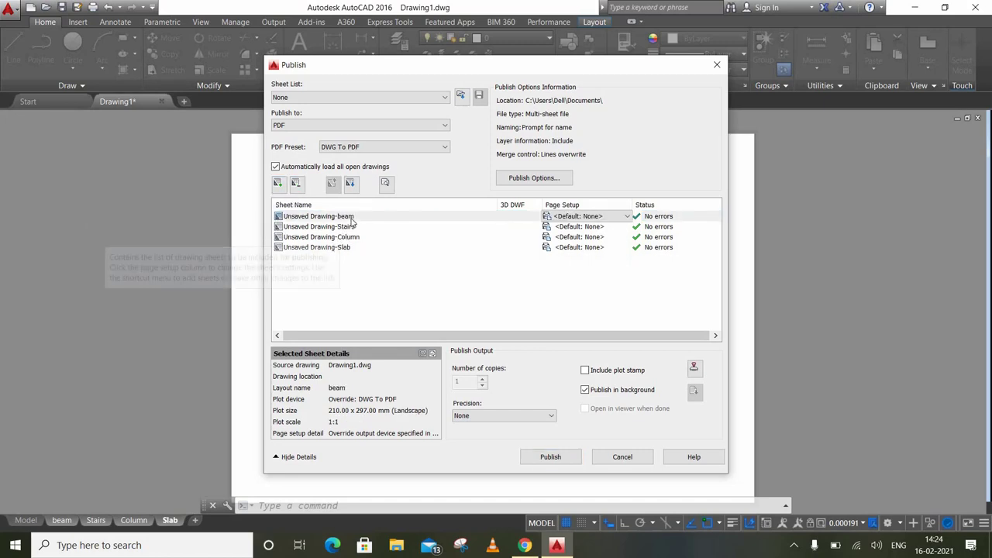
# - Keep multi-sheet PDF output enabled in the PDF publish options
pyautogui.click(545, 180)
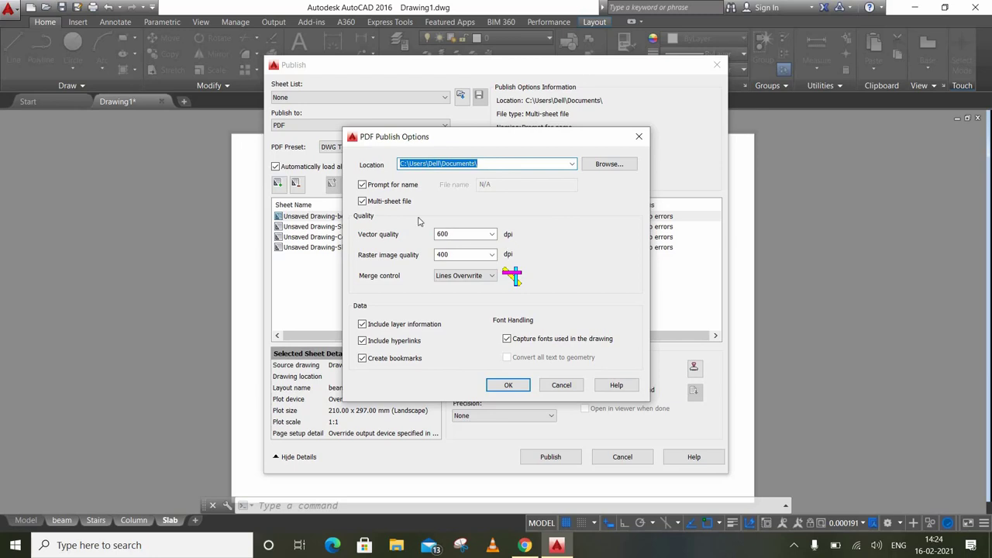
pyautogui.click(362, 201)
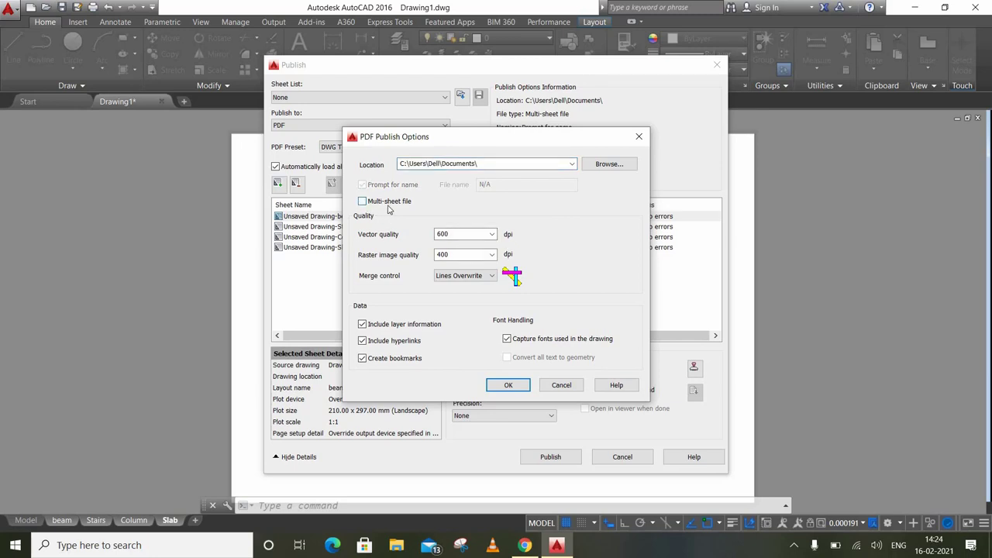
pyautogui.click(363, 202)
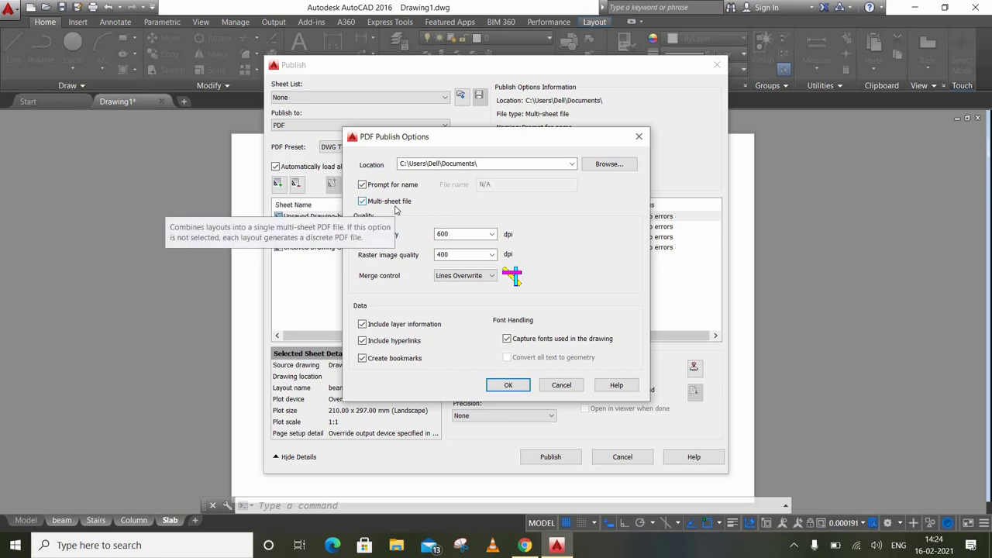
pyautogui.click(504, 385)
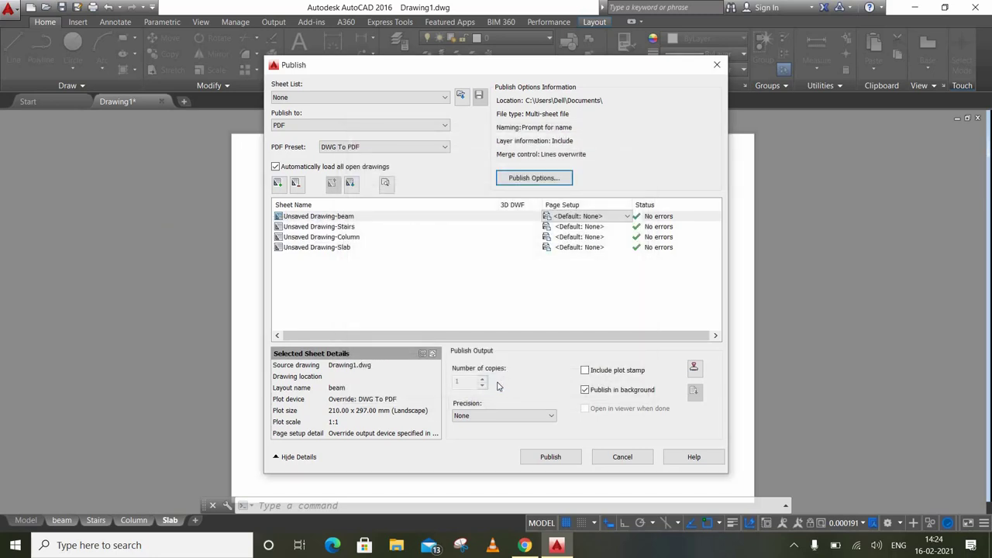
# - Select all four sheets (beam, Stairs, Column, Slab) and start publishing them
pyautogui.keyDown('shift'); pyautogui.click(401, 230); pyautogui.keyUp('shift')
pyautogui.keyDown('shift'); pyautogui.click(401, 237); pyautogui.keyUp('shift')
pyautogui.keyDown('shift'); pyautogui.click(401, 248); pyautogui.keyUp('shift')
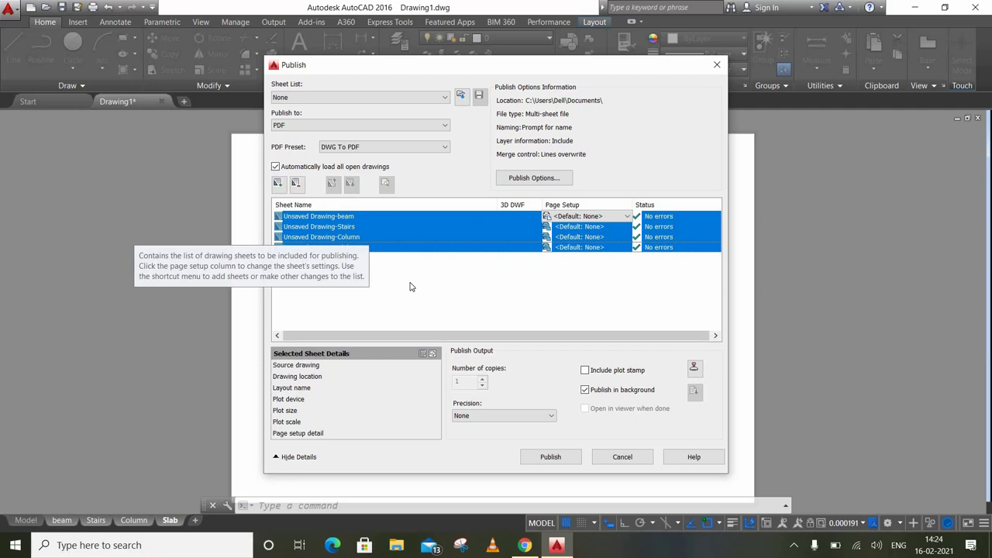
pyautogui.click(555, 464)
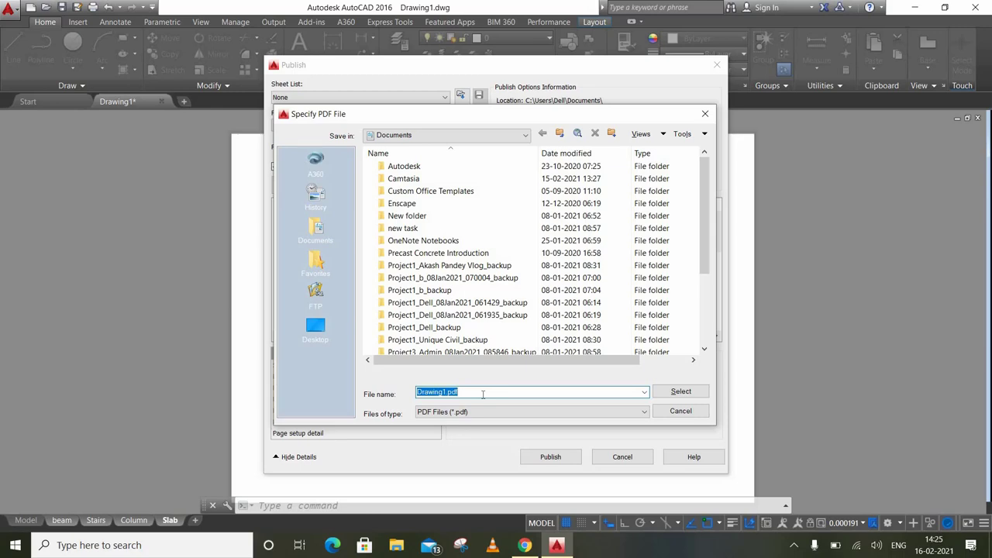
# - Accept Drawing1.pdf in Documents, save the sheet list, dismiss the unsaved-changes warning and publish
pyautogui.click(673, 392)
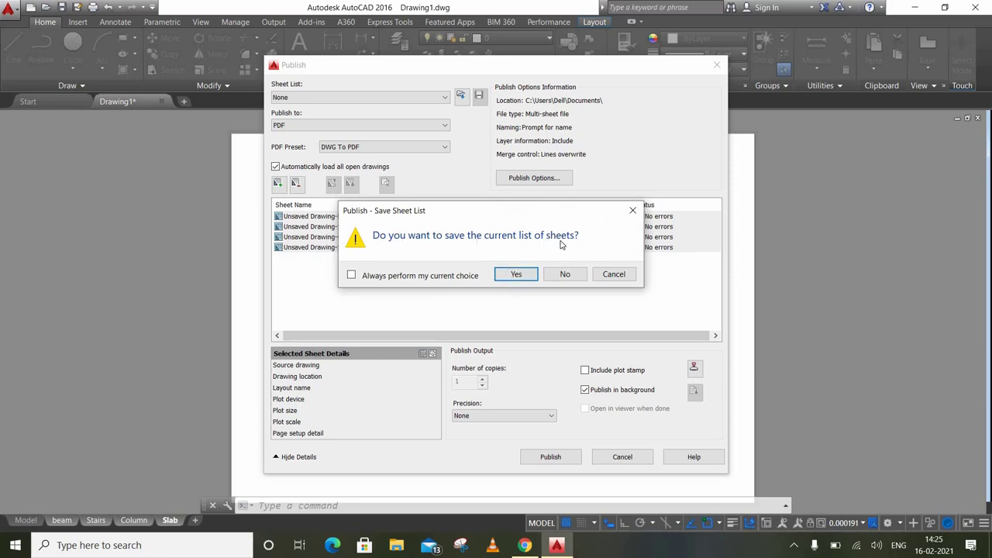
pyautogui.click(512, 276)
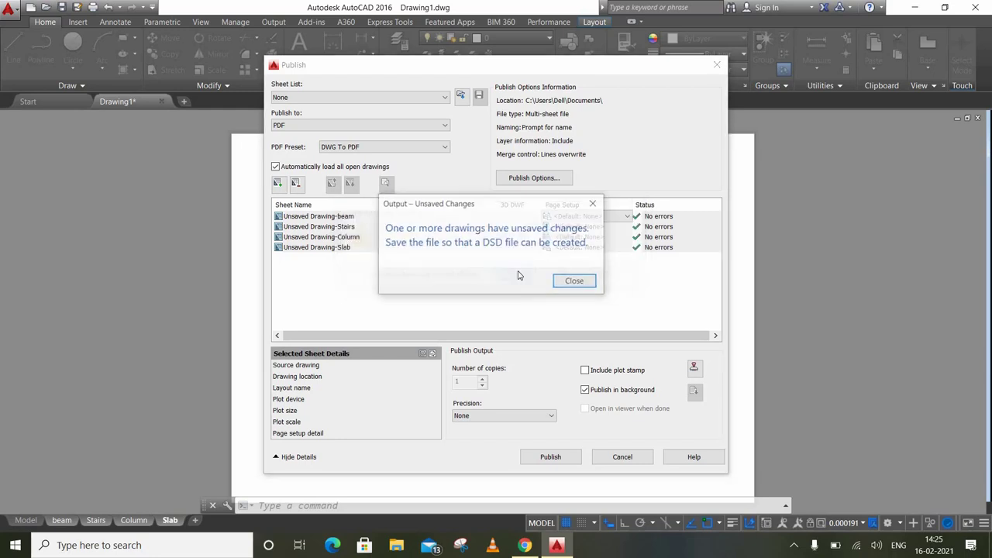
pyautogui.click(575, 281)
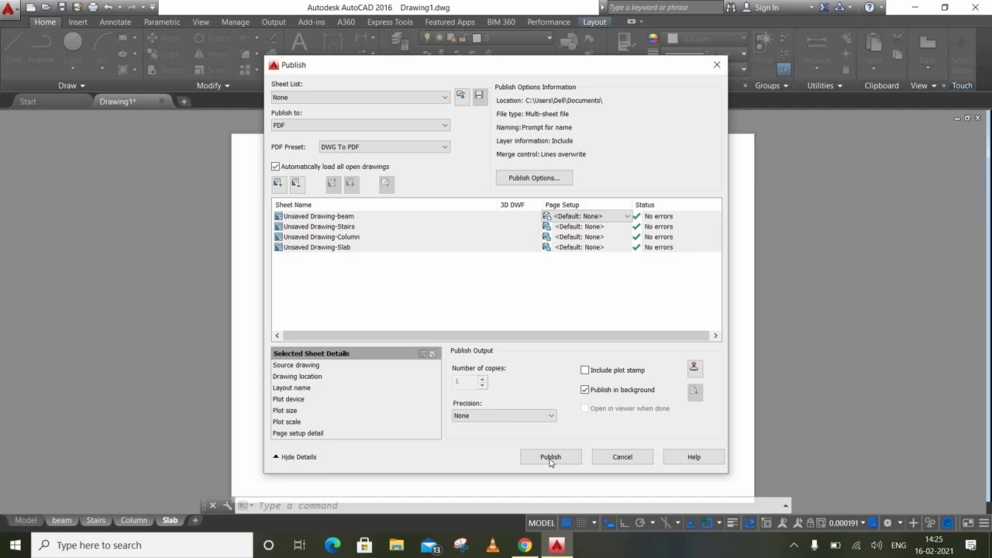
pyautogui.click(551, 457)
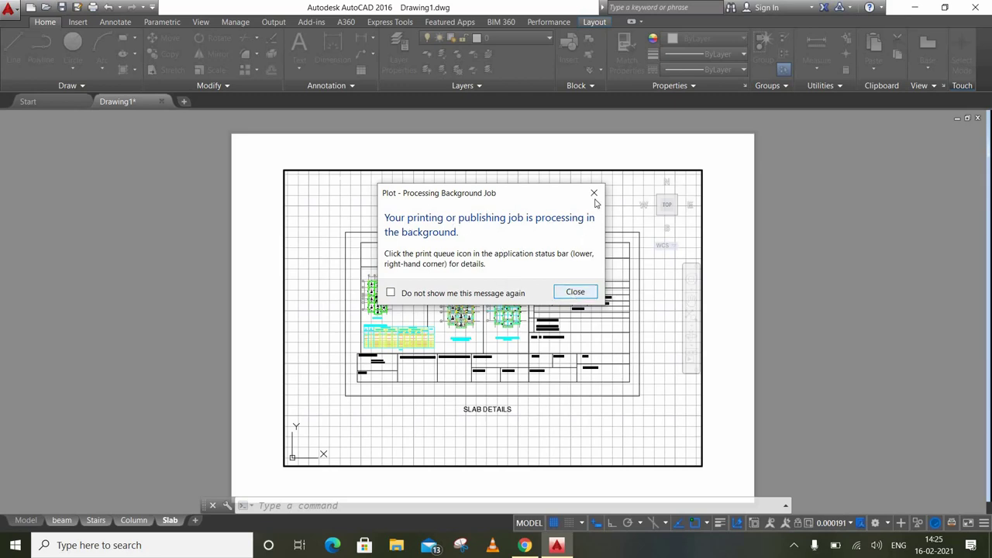
# - Dismiss the background processing notice and wait for the job-complete notification
pyautogui.click(577, 293)
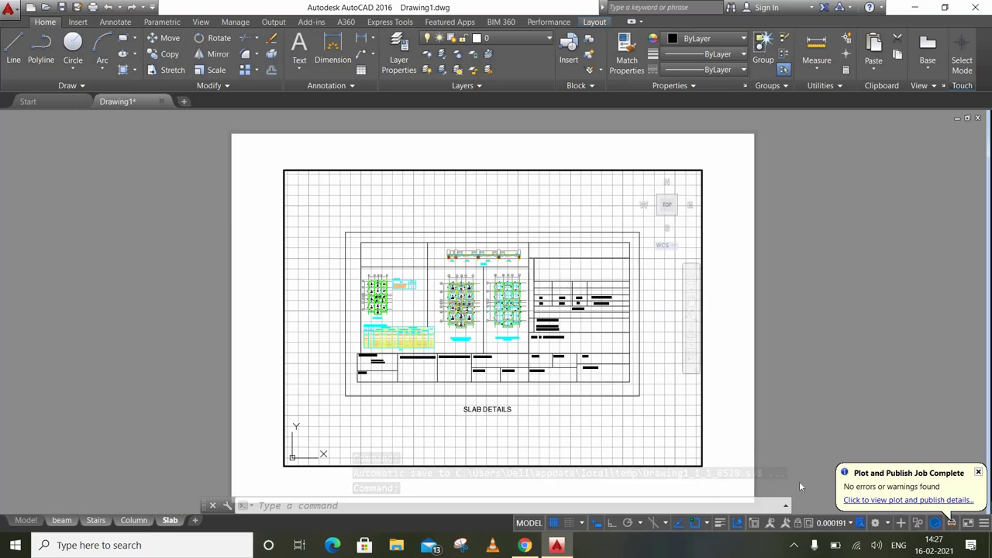
# - In File Explorer, go to This PC > Documents and open Drawing1.pdf
pyautogui.click(392, 547)
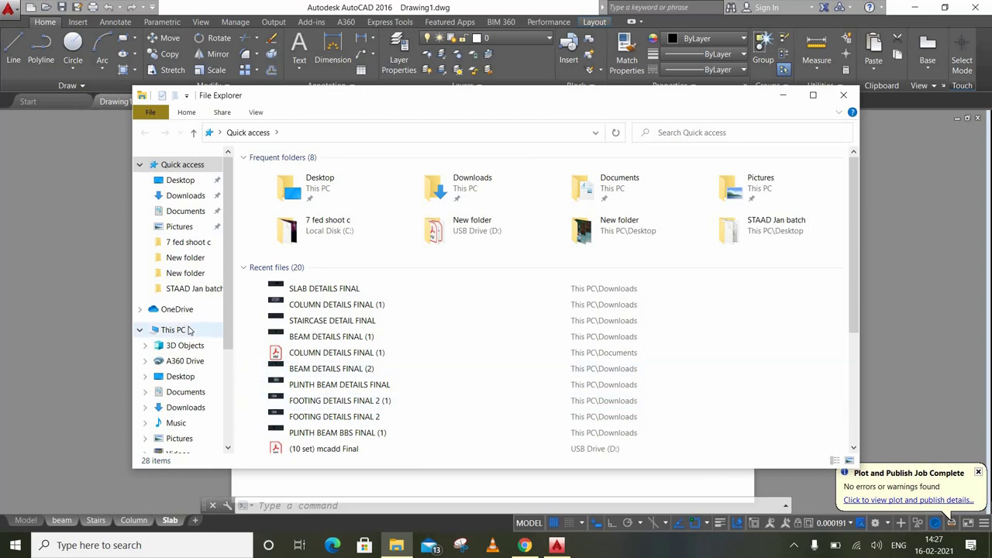
pyautogui.click(189, 330)
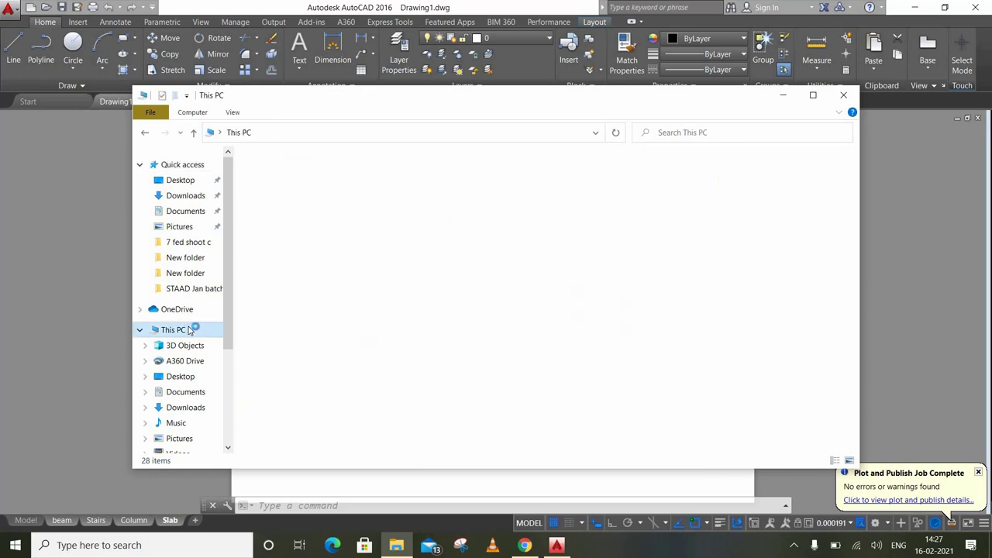
pyautogui.click(186, 211)
pyautogui.scroll(-2, 318, 272)
pyautogui.scroll(-2, 338, 276)
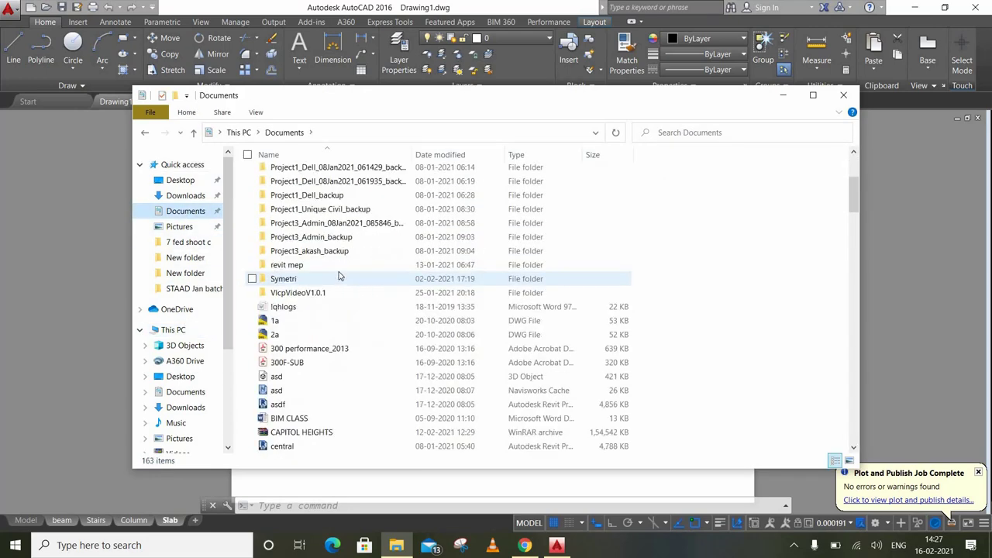
pyautogui.scroll(-1, 344, 299)
pyautogui.scroll(-2, 345, 300)
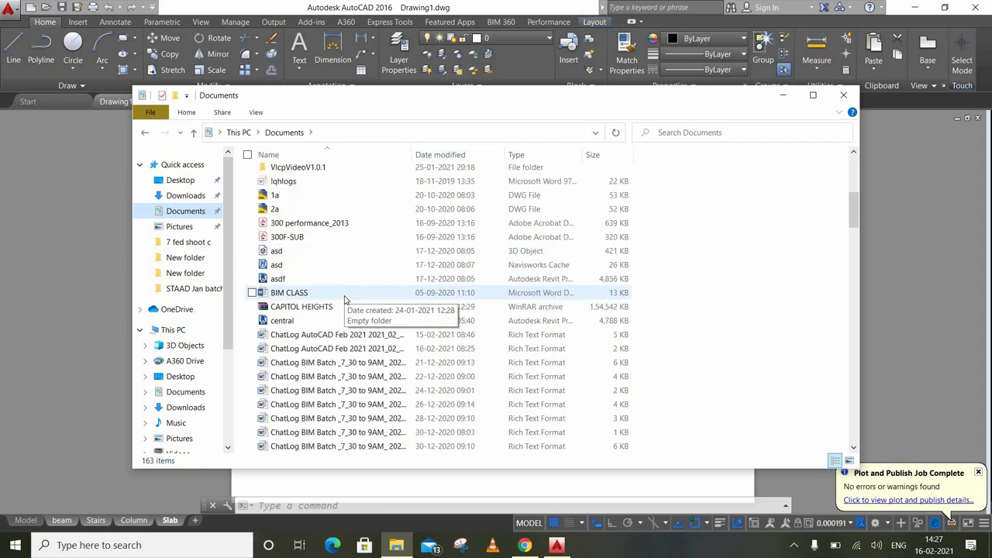
pyautogui.scroll(-1, 346, 300)
pyautogui.scroll(-1, 345, 300)
pyautogui.scroll(-4, 345, 300)
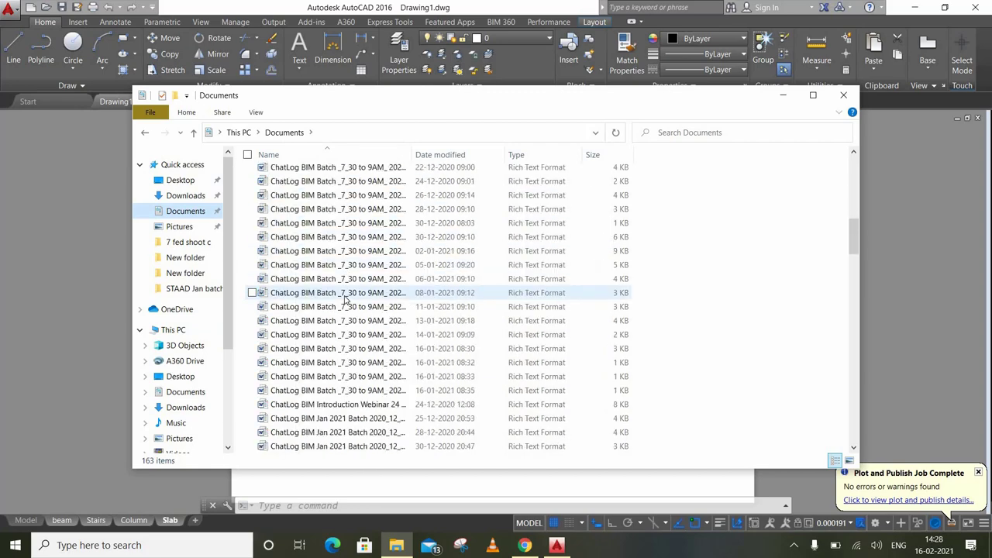
pyautogui.scroll(-4, 346, 301)
pyautogui.scroll(-4, 346, 300)
pyautogui.scroll(-4, 345, 300)
pyautogui.scroll(-4, 346, 300)
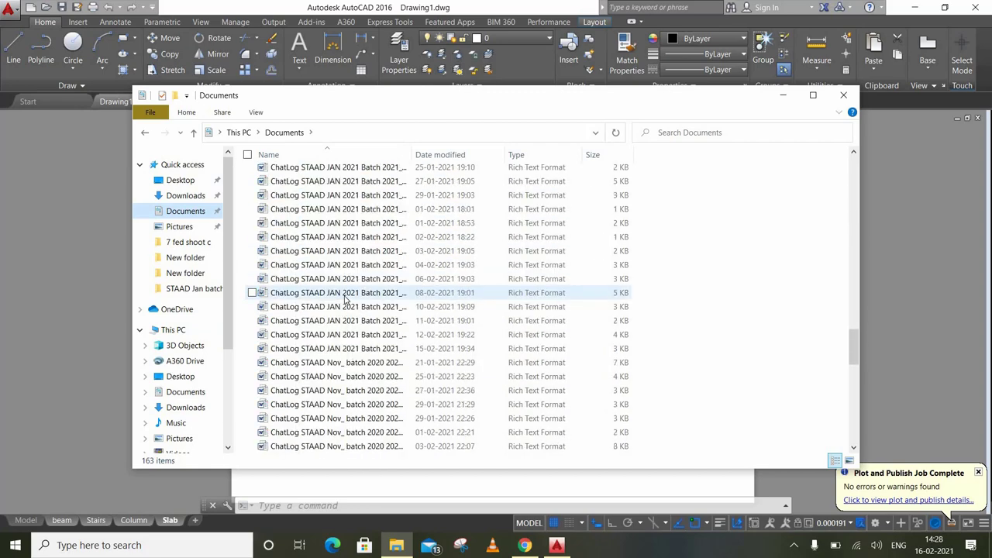
pyautogui.scroll(-4, 346, 300)
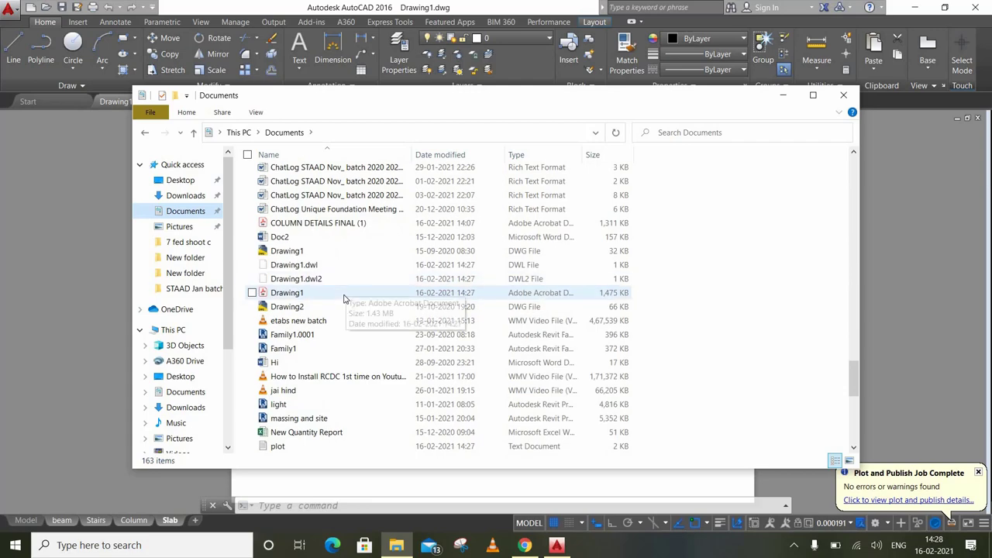
pyautogui.moveTo(346, 298)
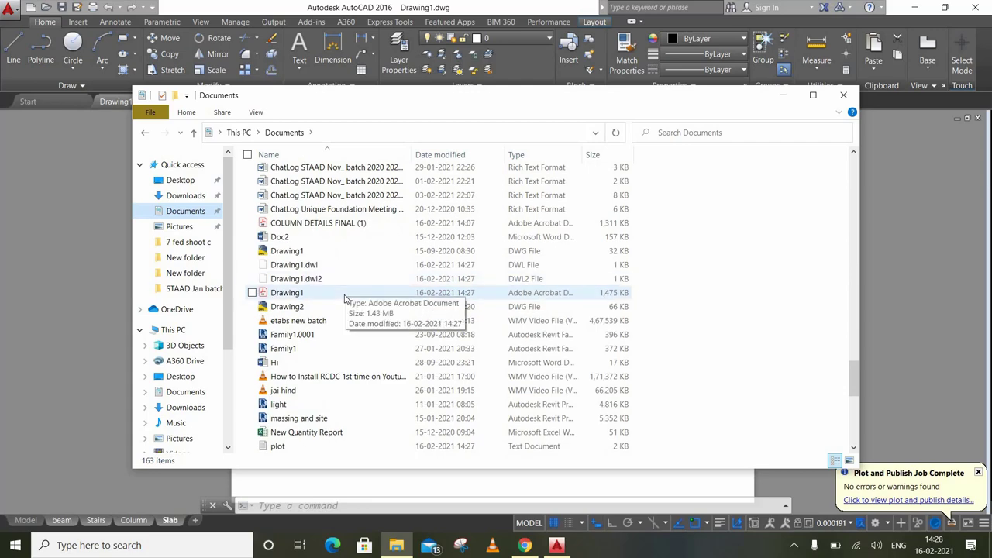
pyautogui.doubleClick(345, 299)
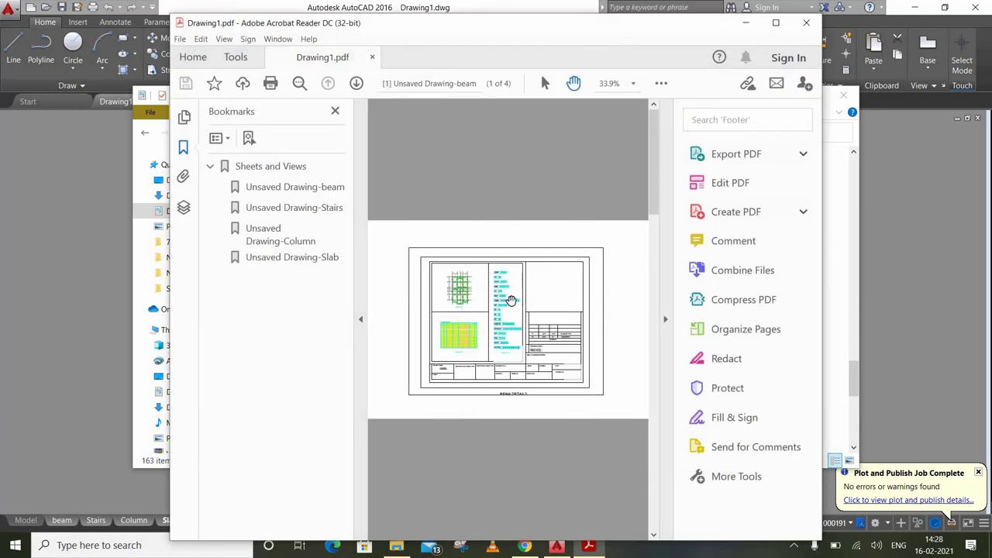
# - Page through the beam, Stairs, Column and Slab pages, maximize Acrobat Reader, and return to page 1
pyautogui.scroll(-1, 511, 300)
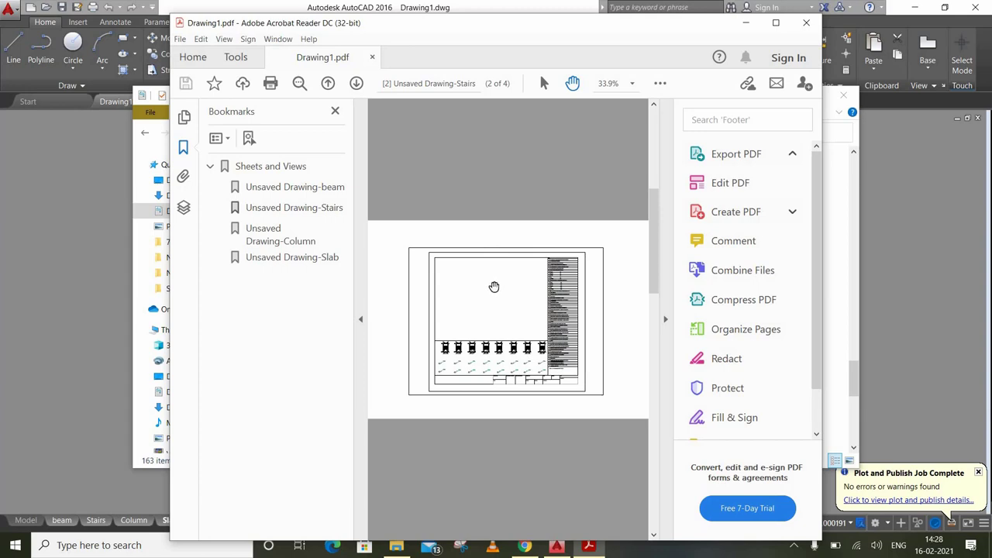
pyautogui.scroll(-1, 494, 287)
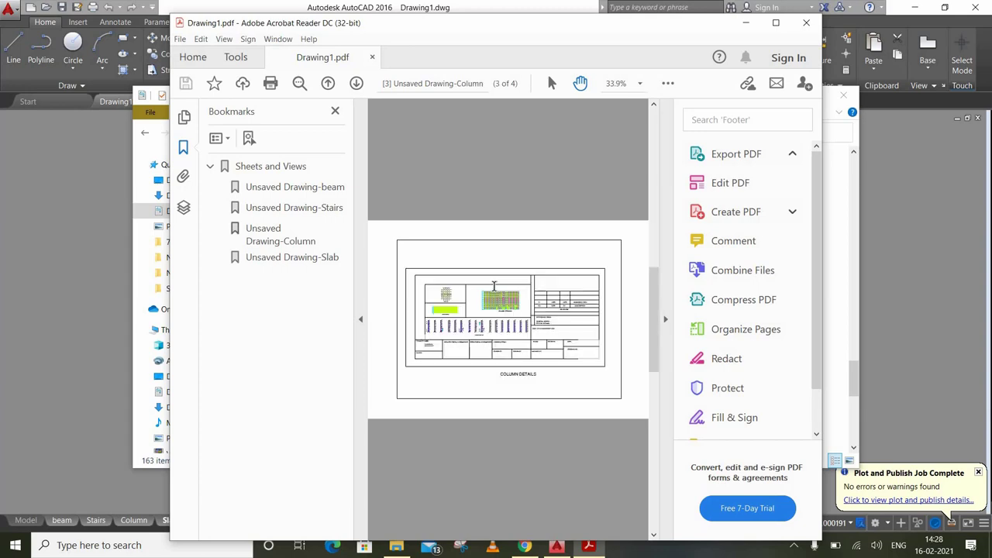
pyautogui.scroll(-1, 494, 287)
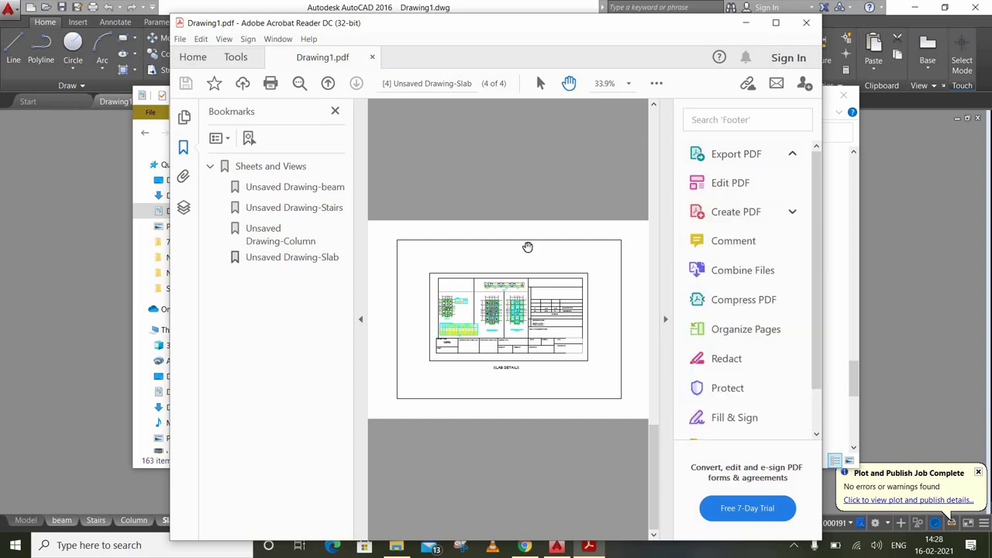
pyautogui.doubleClick(547, 23)
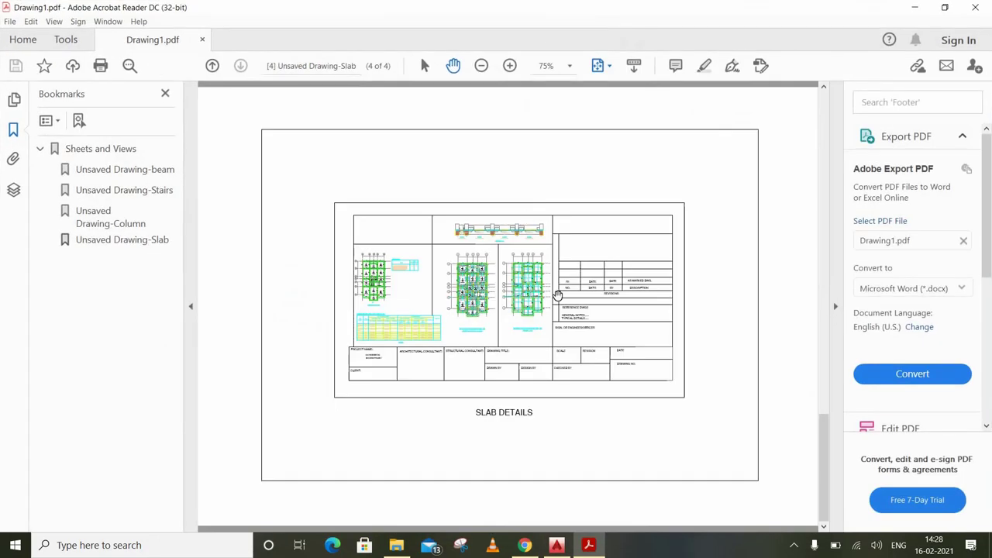
pyautogui.scroll(1, 458, 308)
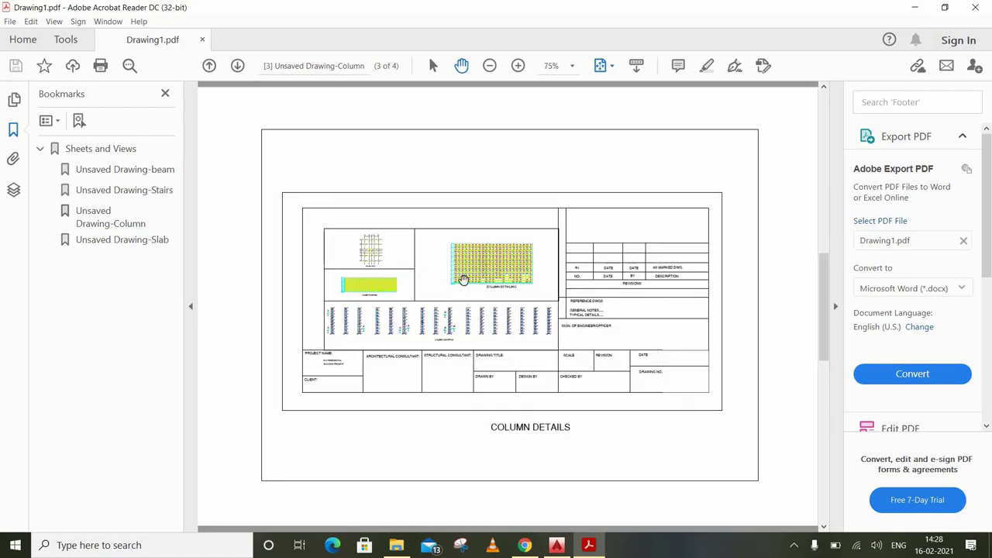
pyautogui.scroll(1, 454, 305)
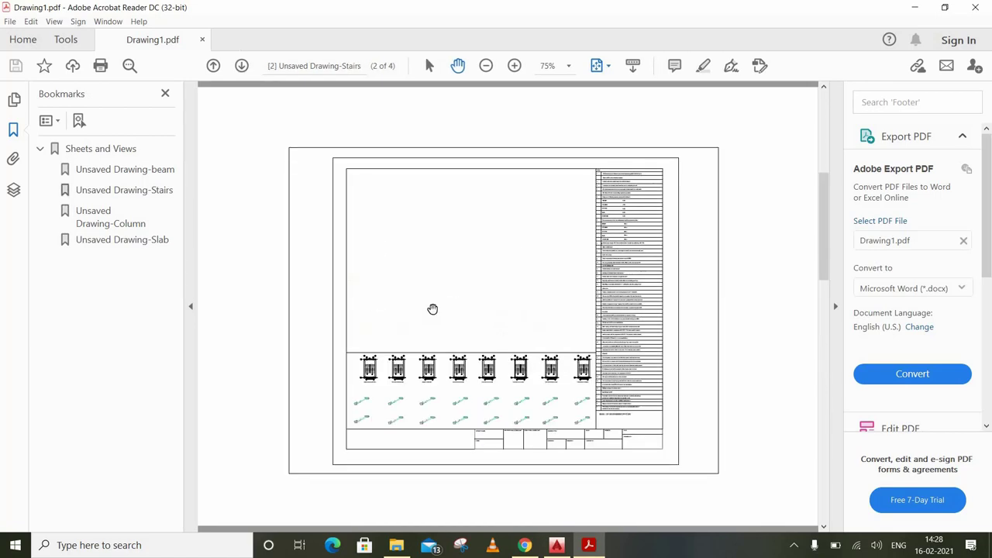
pyautogui.scroll(1, 433, 309)
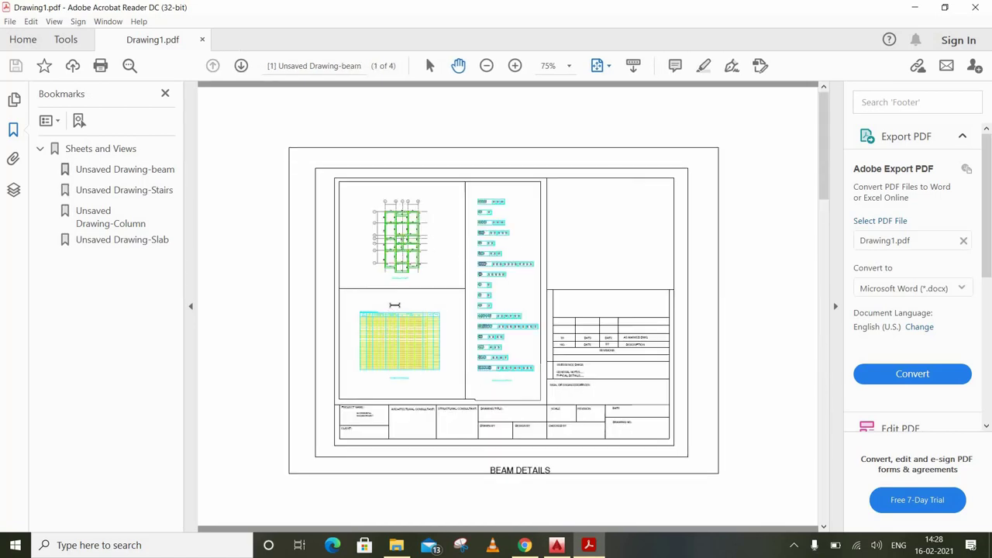